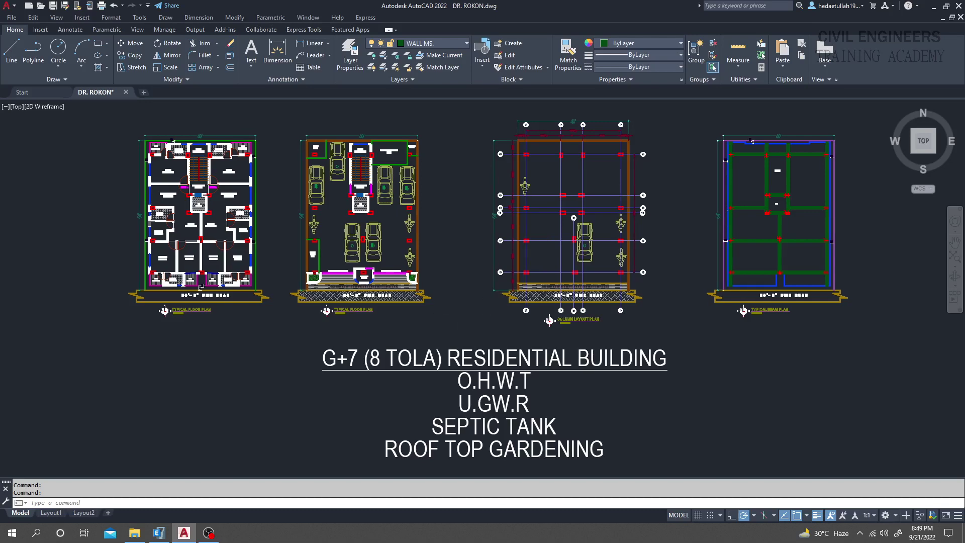
Step: Switch to ETABS and add the default design load combinations for Concrete Frame Design
{"action": "middle_click_drag", "start_coordinate": [462, 296], "coordinate": [458, 306]}
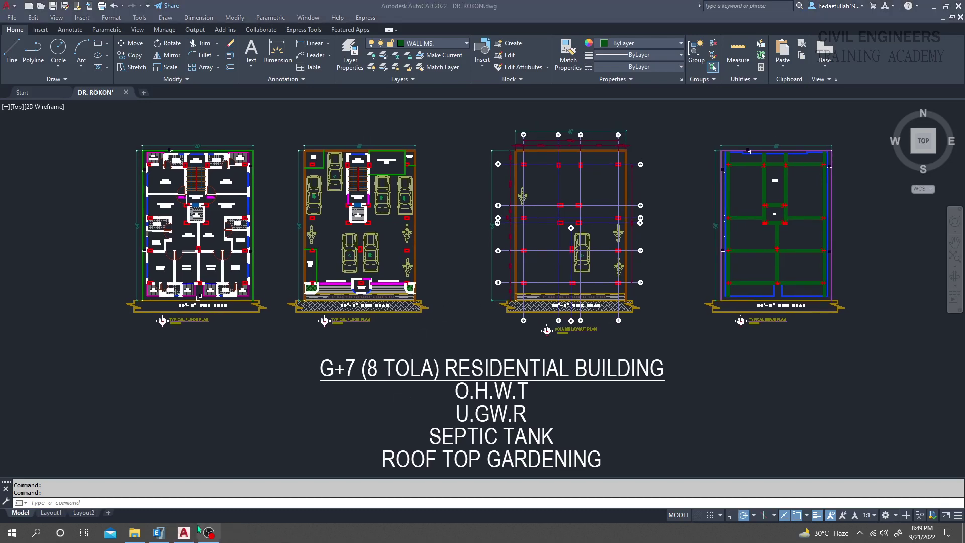
{"action": "left_click", "coordinate": [159, 533]}
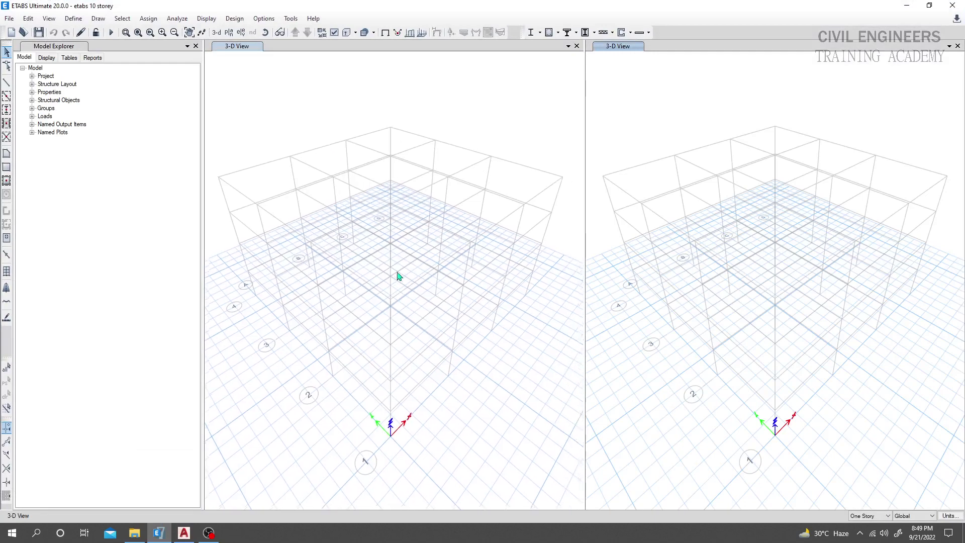
{"action": "left_click", "coordinate": [73, 18]}
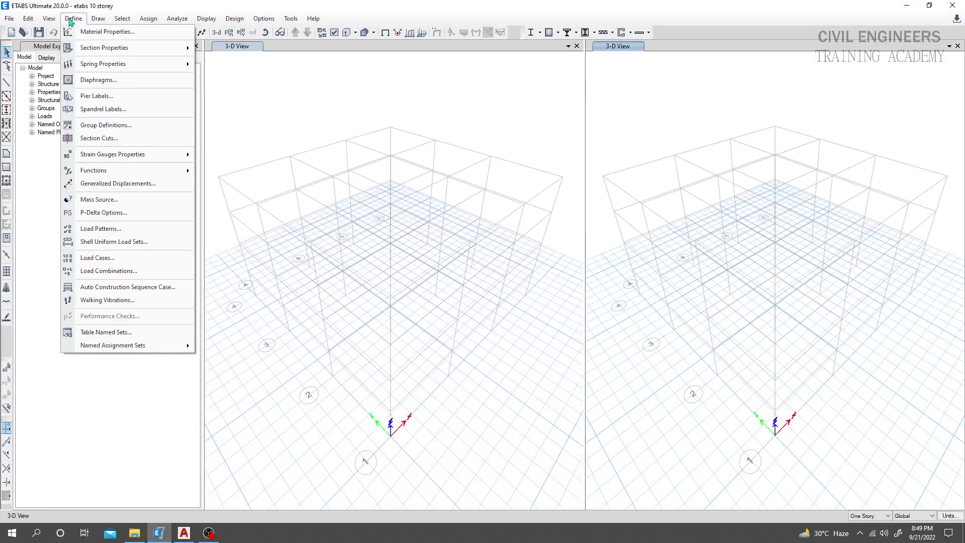
{"action": "left_click", "coordinate": [111, 271]}
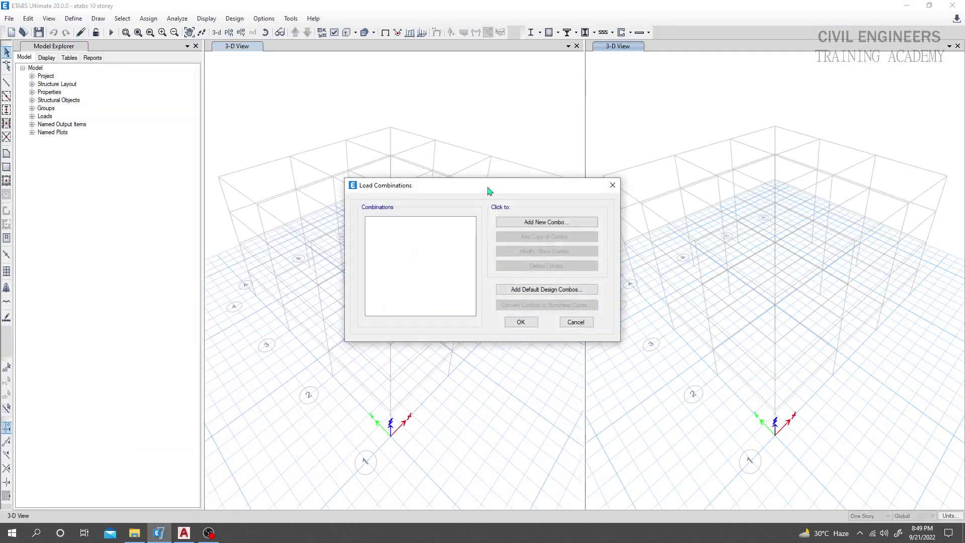
{"action": "left_click", "coordinate": [536, 223]}
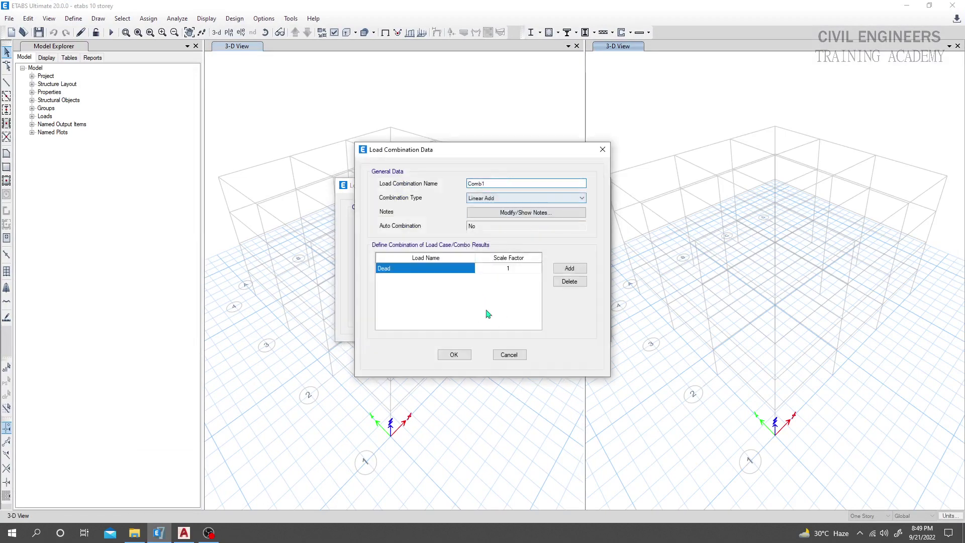
{"action": "left_click", "coordinate": [509, 354]}
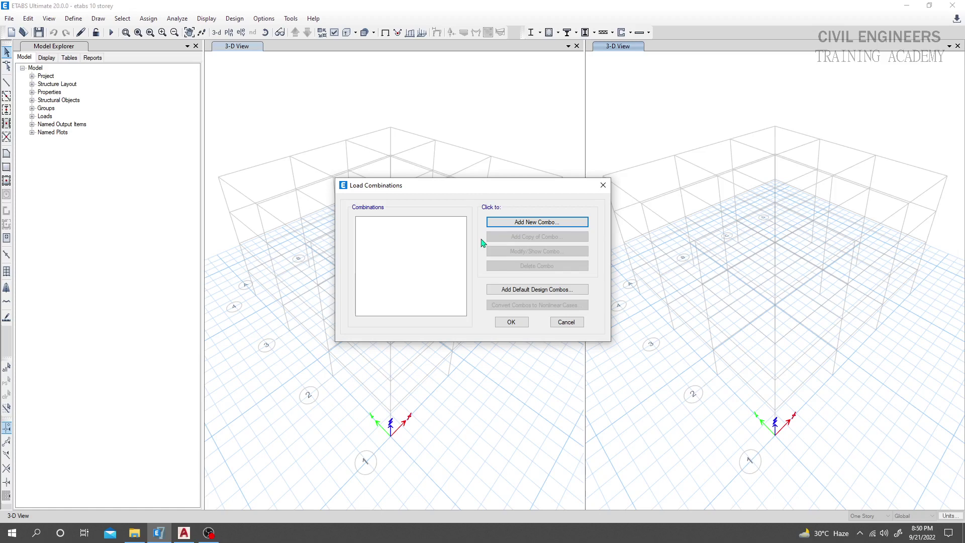
{"action": "left_click", "coordinate": [530, 293]}
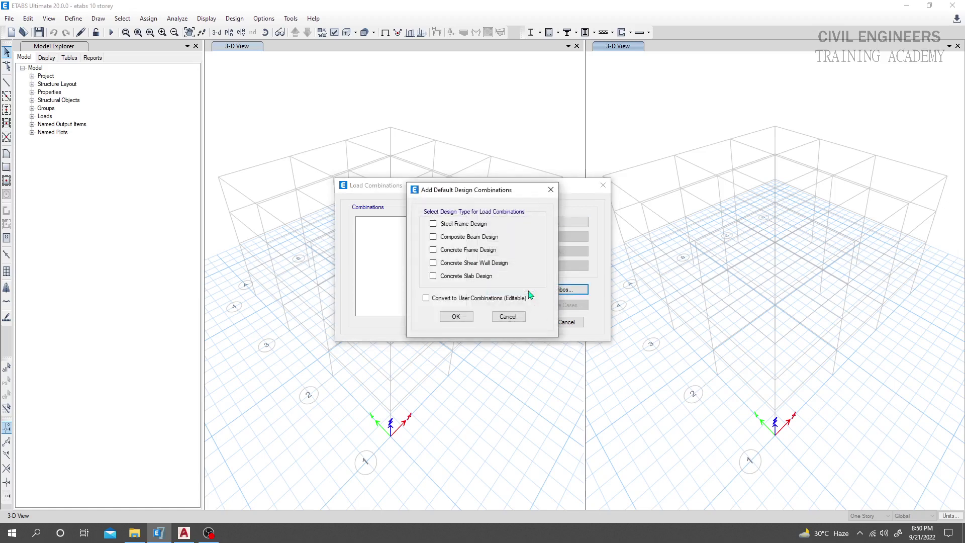
{"action": "left_click", "coordinate": [436, 251]}
{"action": "left_click", "coordinate": [456, 316]}
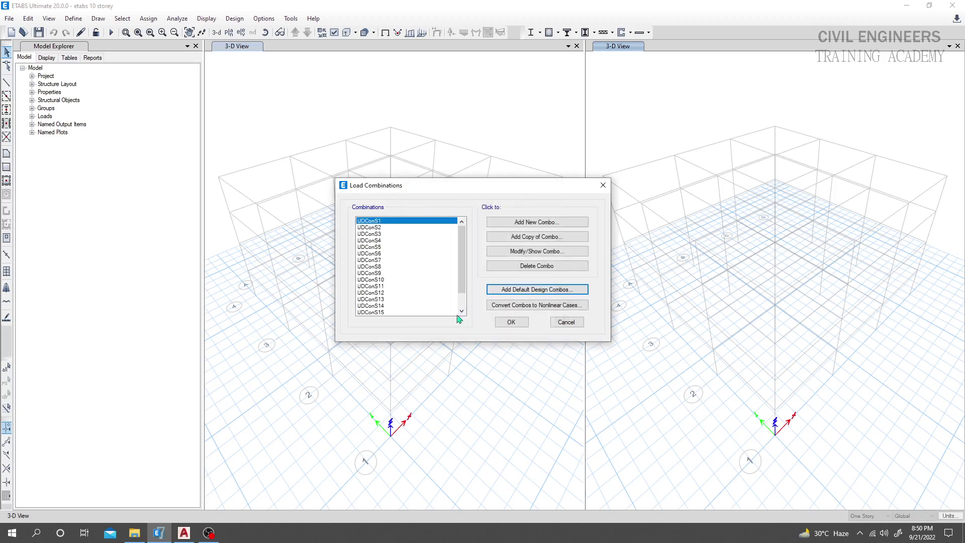
Step: Review the generated concrete frame load combinations through the end of the list and accept them
{"action": "mouse_move", "coordinate": [464, 244]}
{"action": "left_mouse_down"}
{"action": "mouse_move", "coordinate": [459, 282]}
{"action": "mouse_move", "coordinate": [468, 236]}
{"action": "left_mouse_up"}
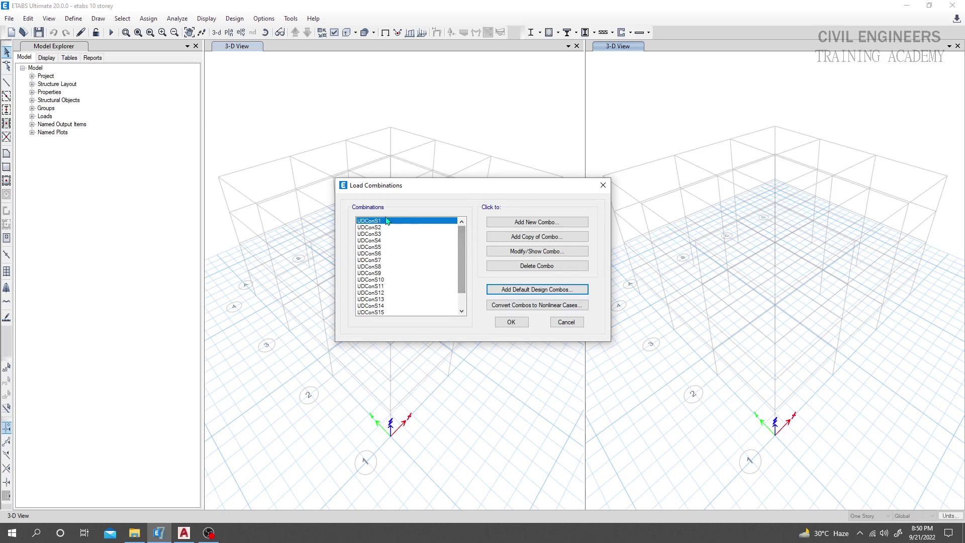
{"action": "left_click", "coordinate": [390, 234]}
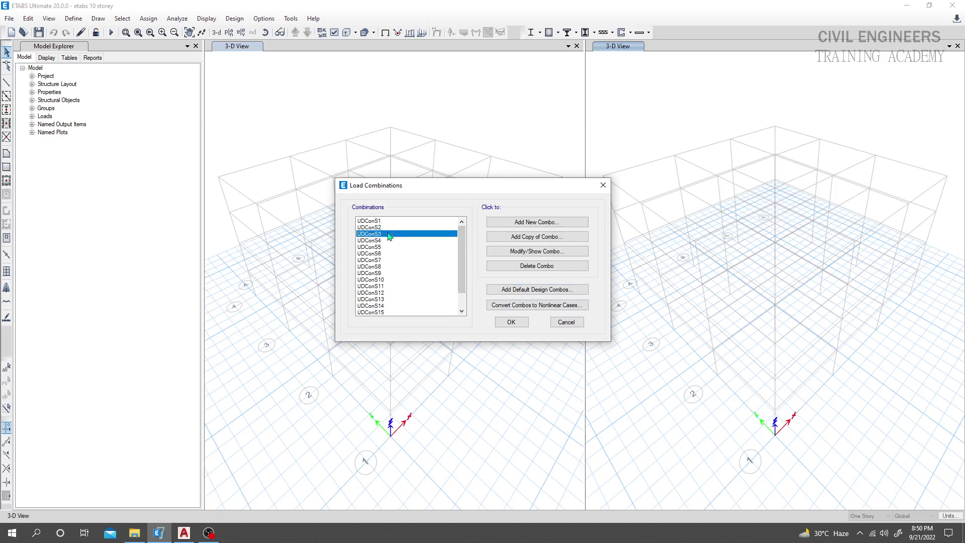
{"action": "left_click", "coordinate": [387, 221]}
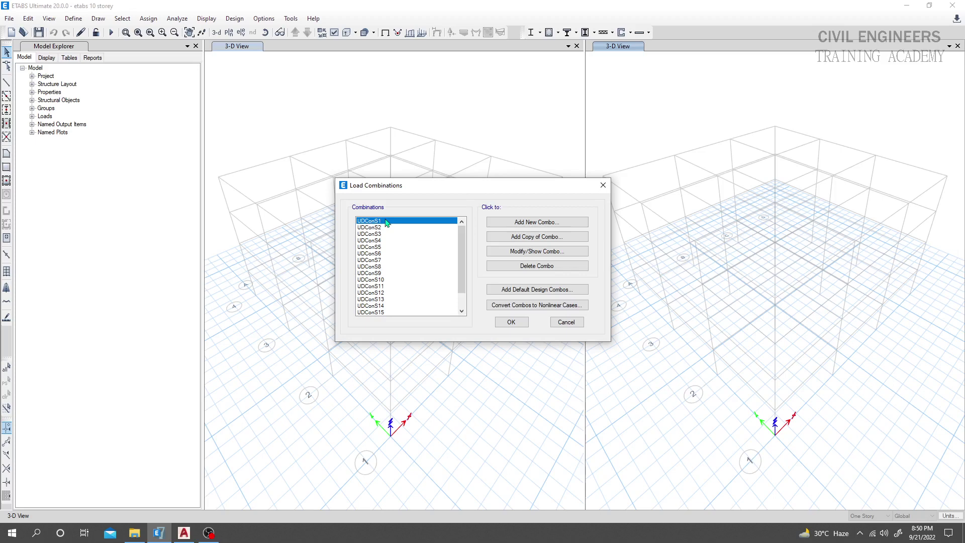
{"action": "left_click", "coordinate": [388, 228]}
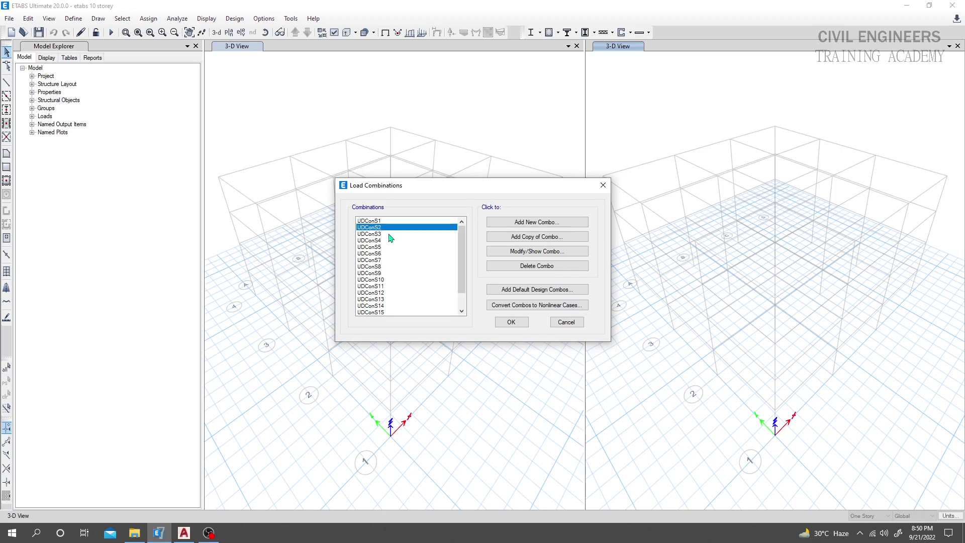
{"action": "mouse_move", "coordinate": [378, 237]}
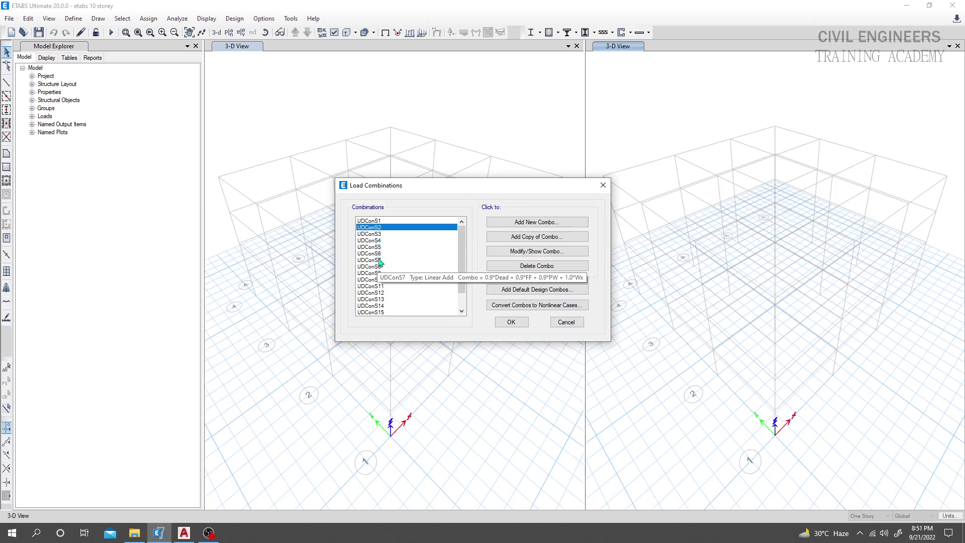
{"action": "scroll", "coordinate": [380, 292], "scroll_direction": "down", "scroll_amount": 1}
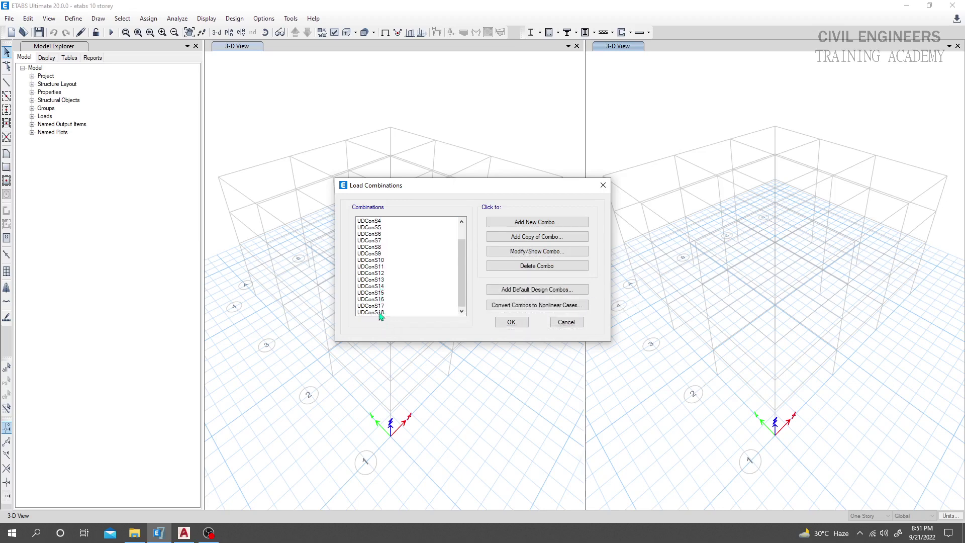
{"action": "mouse_move", "coordinate": [380, 315]}
{"action": "mouse_move", "coordinate": [461, 267]}
{"action": "left_mouse_down"}
{"action": "mouse_move", "coordinate": [470, 243]}
{"action": "mouse_move", "coordinate": [471, 264]}
{"action": "left_mouse_up"}
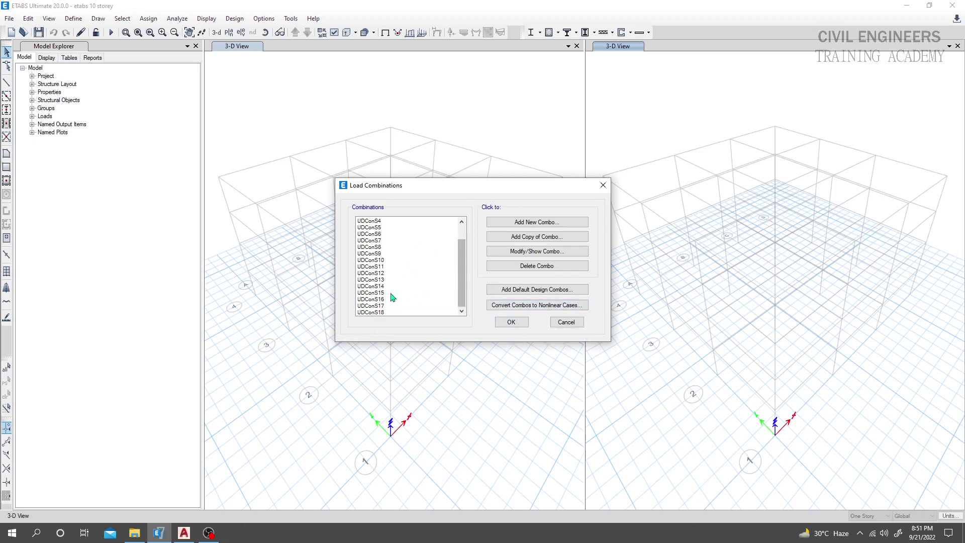
{"action": "scroll", "coordinate": [390, 280], "scroll_direction": "up", "scroll_amount": 1}
{"action": "left_click", "coordinate": [391, 227]}
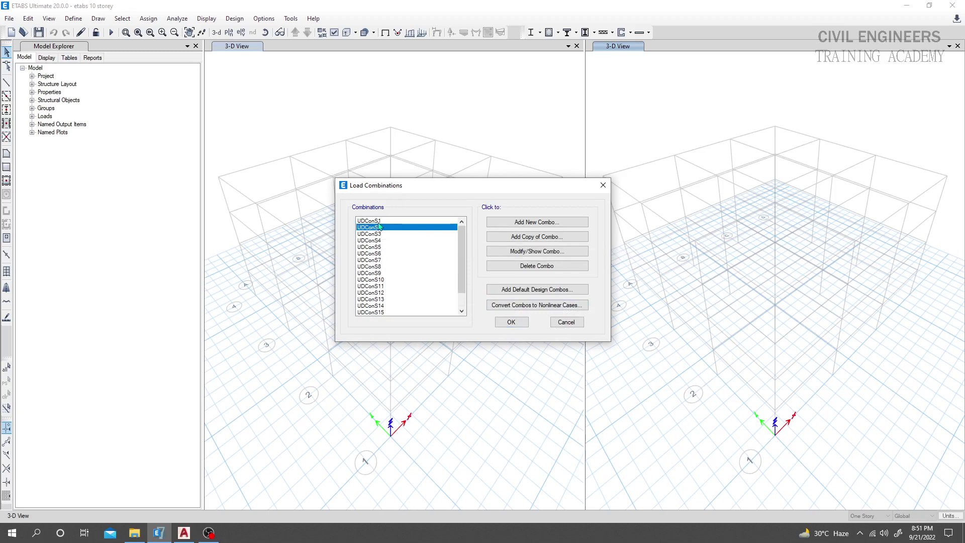
{"action": "left_click", "coordinate": [379, 221]}
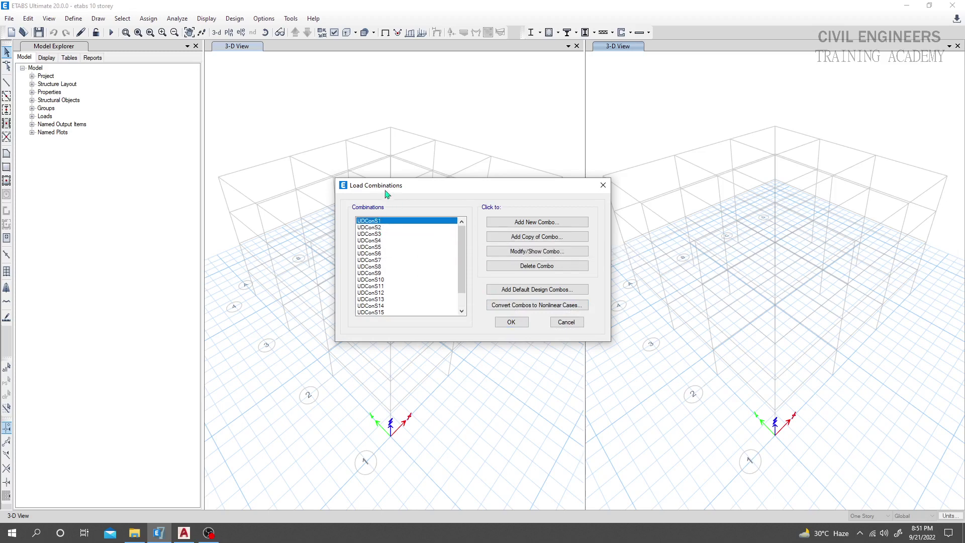
{"action": "left_click", "coordinate": [511, 322]}
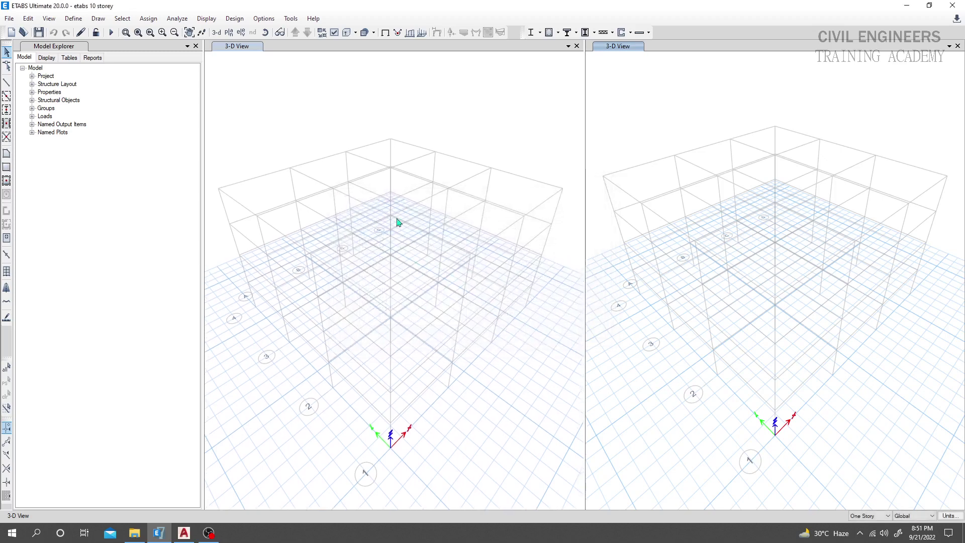
Step: Open the G1 grid system for modification and display its grid data as spacing
{"action": "right_click", "coordinate": [282, 98]}
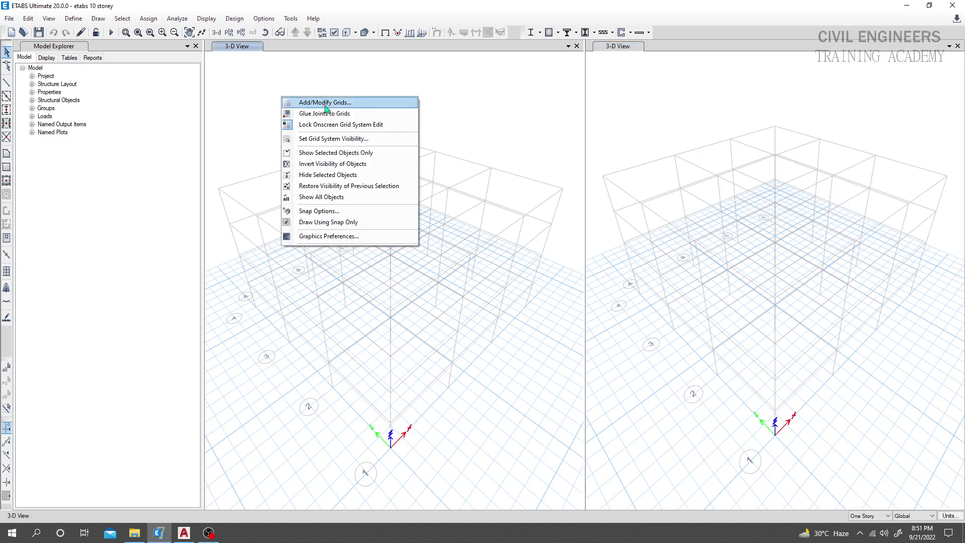
{"action": "left_click", "coordinate": [326, 104]}
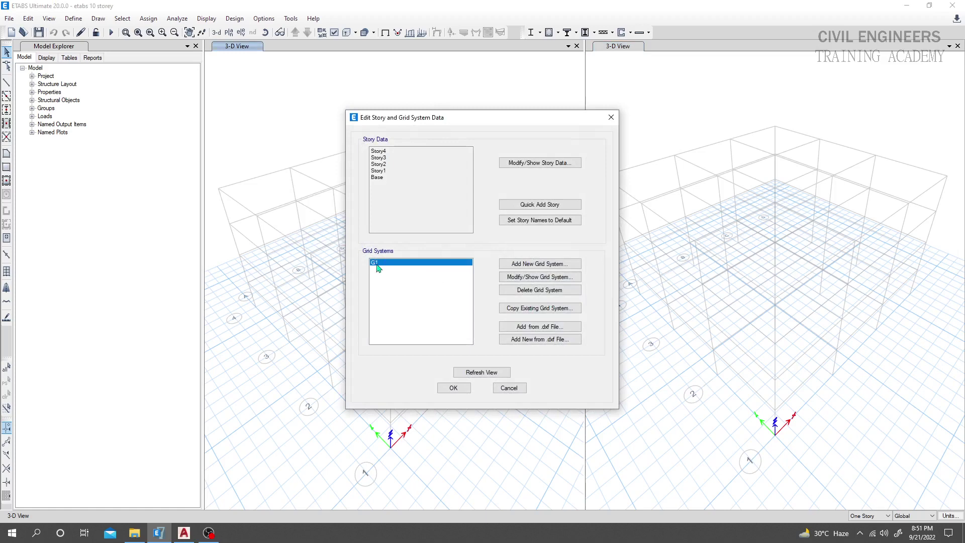
{"action": "left_click", "coordinate": [532, 281]}
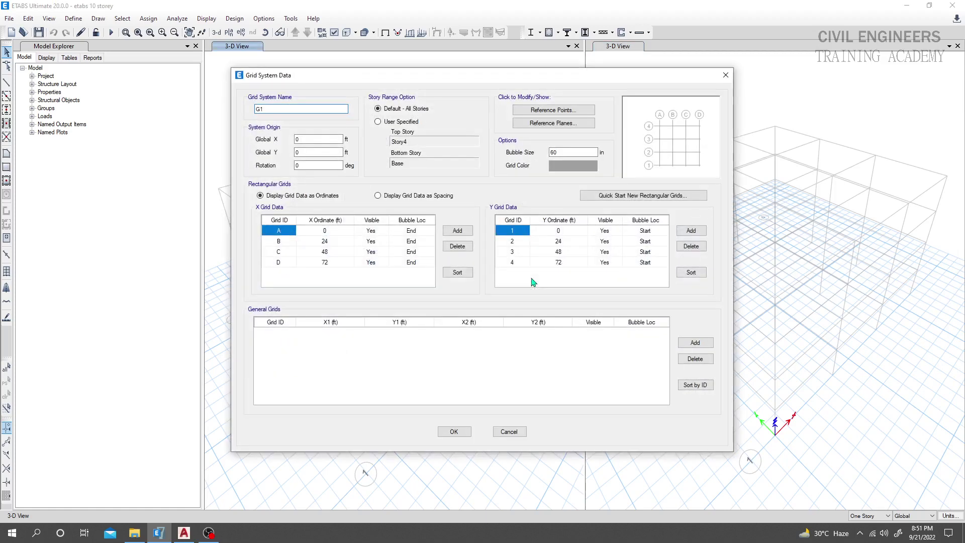
{"action": "left_click", "coordinate": [394, 199]}
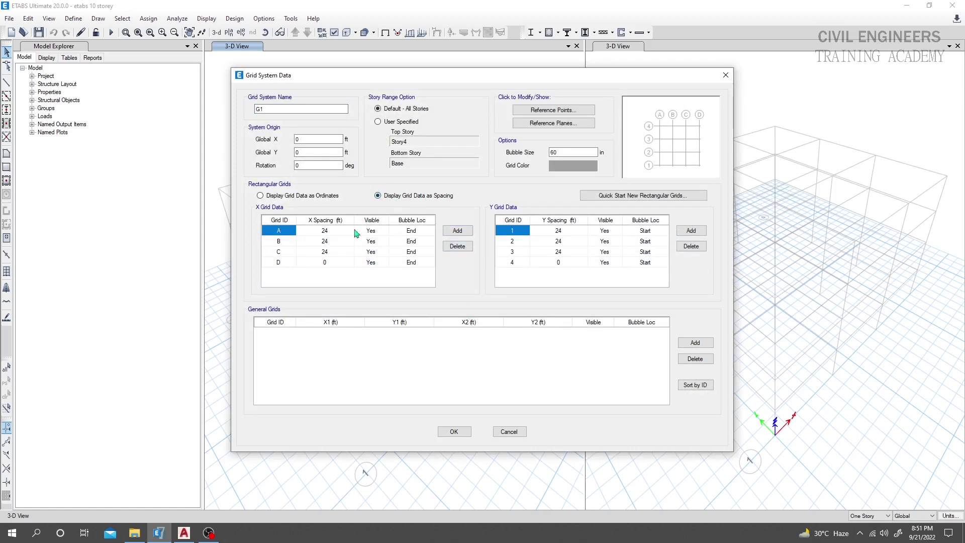
Step: Switch to AutoCAD and examine the grid spacing dimensions between gridlines A, B and D on the column layout plan
{"action": "mouse_move", "coordinate": [184, 533]}
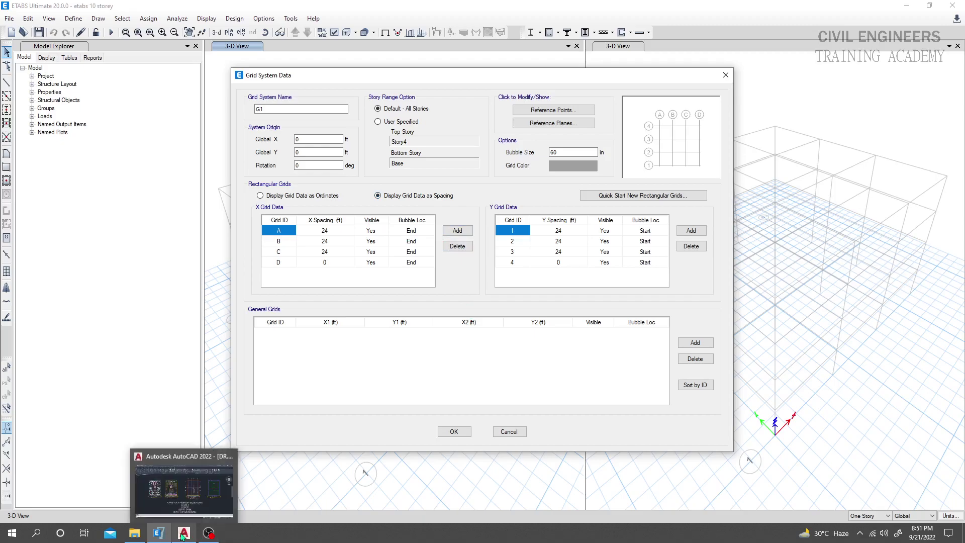
{"action": "left_click", "coordinate": [191, 493]}
{"action": "scroll", "coordinate": [453, 302], "scroll_direction": "up", "scroll_amount": 10}
{"action": "mouse_move", "coordinate": [551, 223]}
{"action": "middle_mouse_down"}
{"action": "mouse_move", "coordinate": [402, 336]}
{"action": "mouse_move", "coordinate": [396, 425]}
{"action": "middle_mouse_up"}
{"action": "scroll", "coordinate": [402, 332], "scroll_direction": "down", "scroll_amount": 5}
{"action": "scroll", "coordinate": [397, 206], "scroll_direction": "up", "scroll_amount": 6}
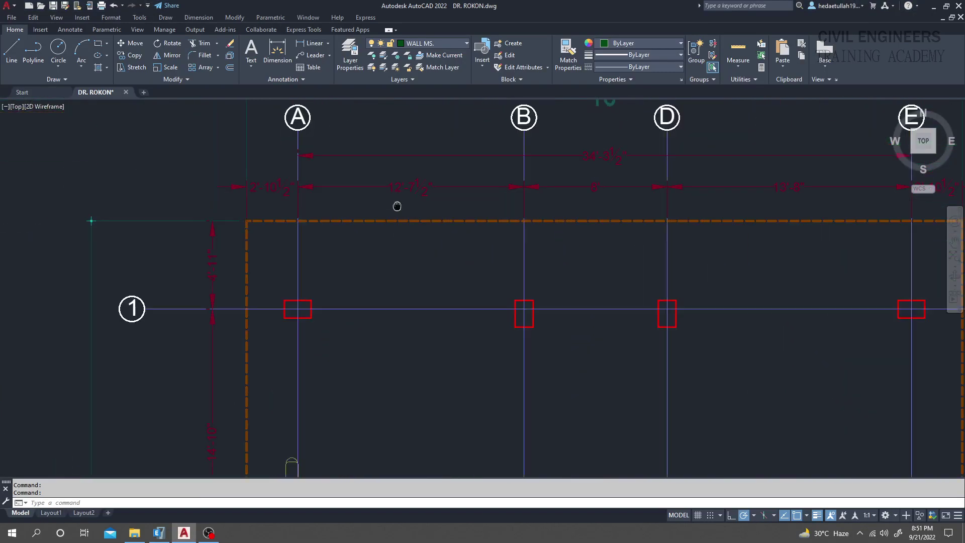
{"action": "middle_click_drag", "start_coordinate": [396, 206], "coordinate": [327, 316]}
{"action": "scroll", "coordinate": [338, 273], "scroll_direction": "up", "scroll_amount": 2}
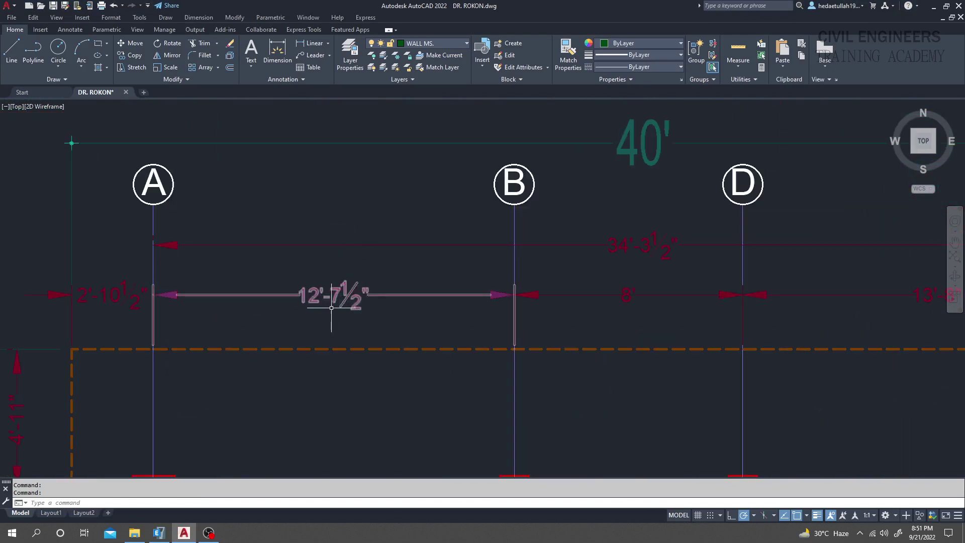
Step: Modify the STANDARD_WS dimension style to use the Engineering unit format with 0'-0.00" precision for linear dimensions
{"action": "left_click", "coordinate": [196, 17]}
{"action": "mouse_move", "coordinate": [121, 22]}
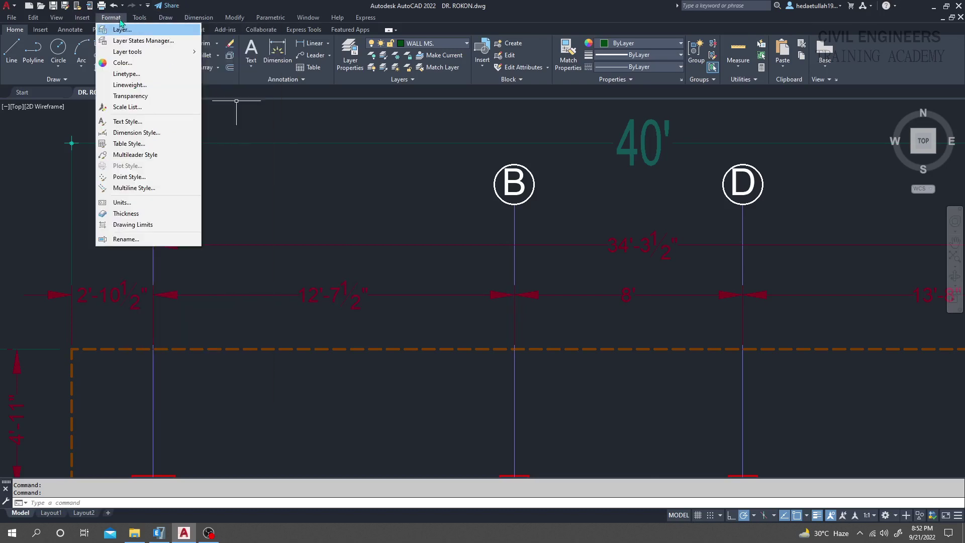
{"action": "left_click", "coordinate": [137, 133]}
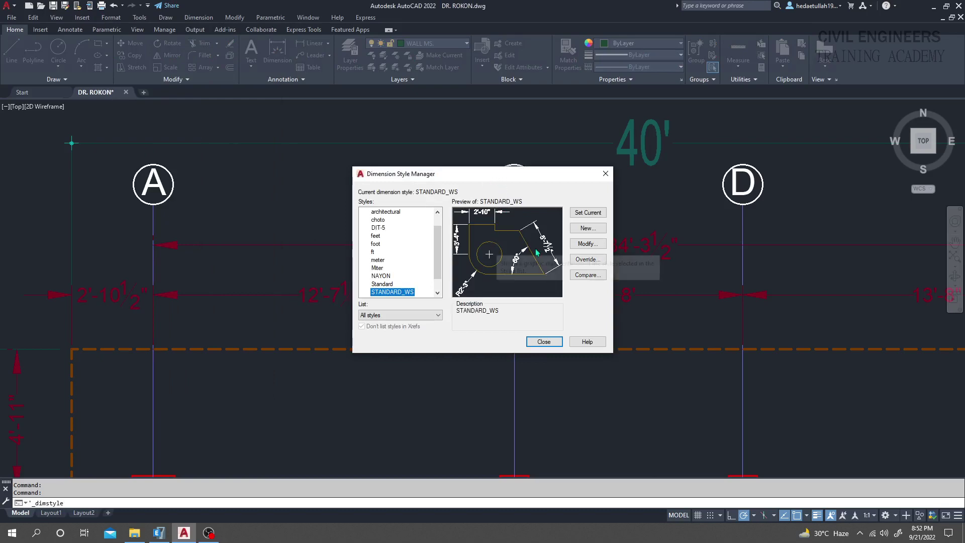
{"action": "left_click", "coordinate": [590, 245]}
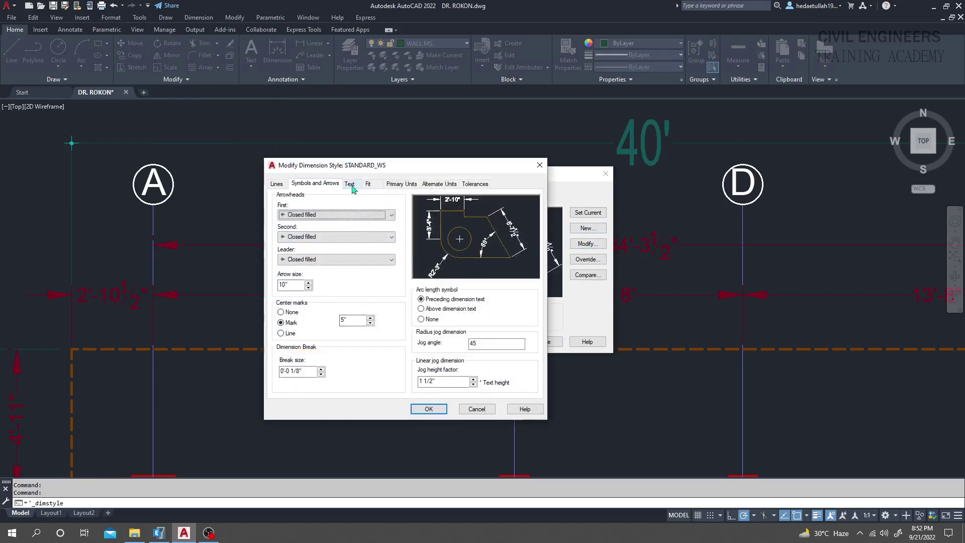
{"action": "left_click", "coordinate": [401, 184]}
{"action": "left_click", "coordinate": [378, 205]}
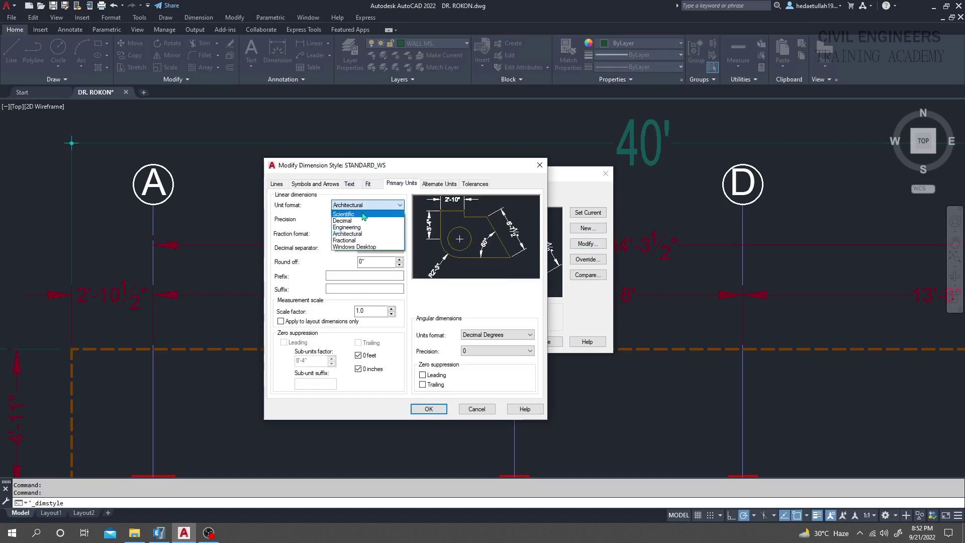
{"action": "left_click", "coordinate": [357, 226]}
{"action": "left_click", "coordinate": [359, 219]}
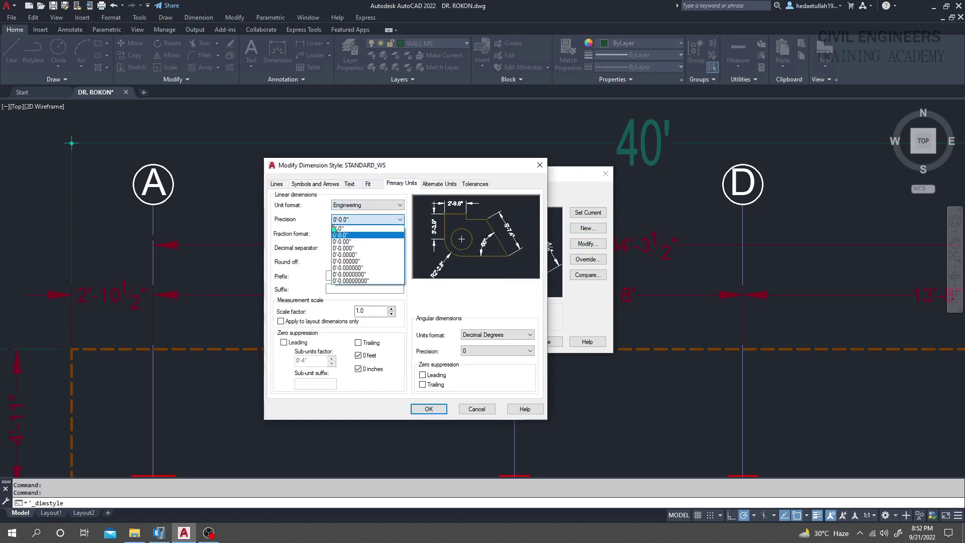
{"action": "left_click", "coordinate": [352, 242]}
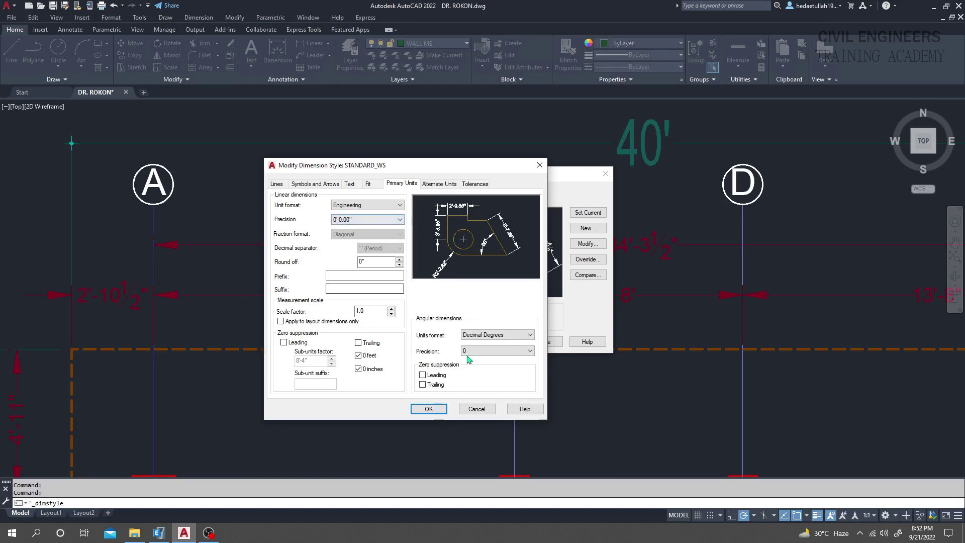
{"action": "left_click", "coordinate": [429, 409]}
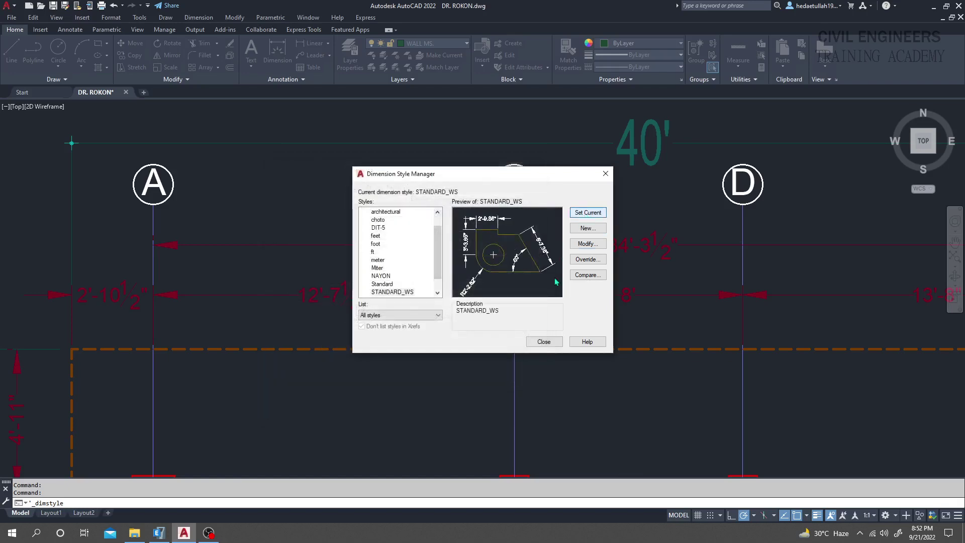
{"action": "left_click", "coordinate": [542, 341]}
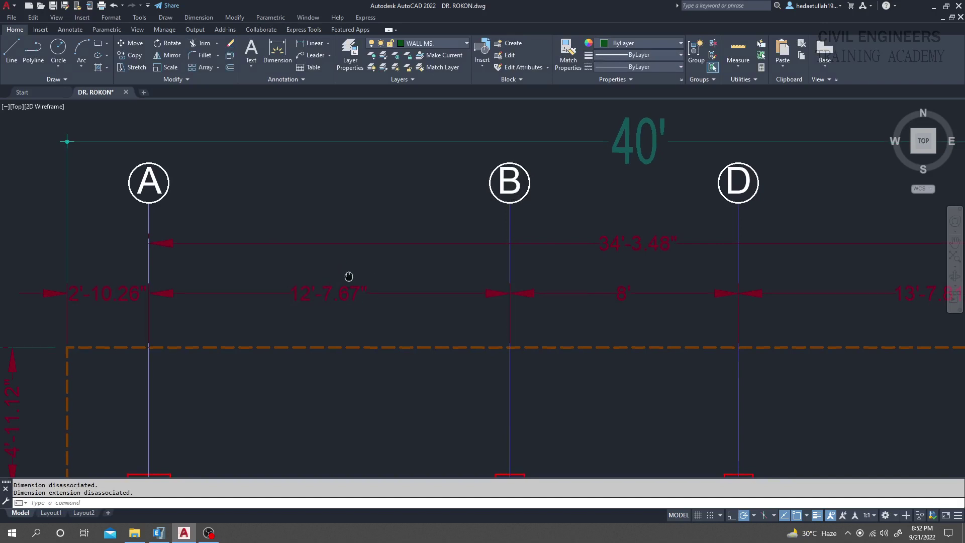
Step: Reduce the AutoCAD window and place it beside the ETABS grid data, showing gridlines A to E of the column layout
{"action": "middle_click_drag", "start_coordinate": [349, 276], "coordinate": [355, 243]}
{"action": "scroll", "coordinate": [301, 258], "scroll_direction": "down", "scroll_amount": 2}
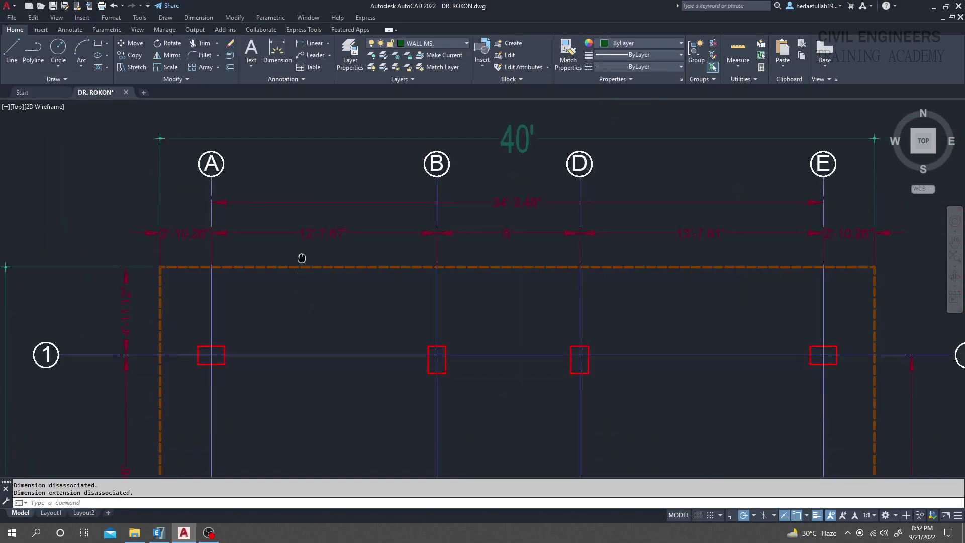
{"action": "middle_click_drag", "start_coordinate": [301, 258], "coordinate": [301, 181]}
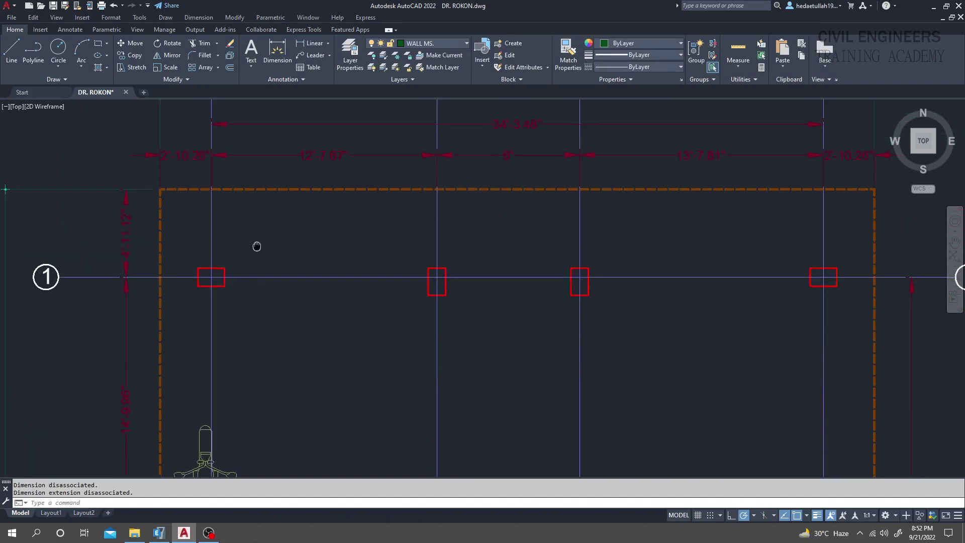
{"action": "middle_click_drag", "start_coordinate": [256, 246], "coordinate": [243, 299]}
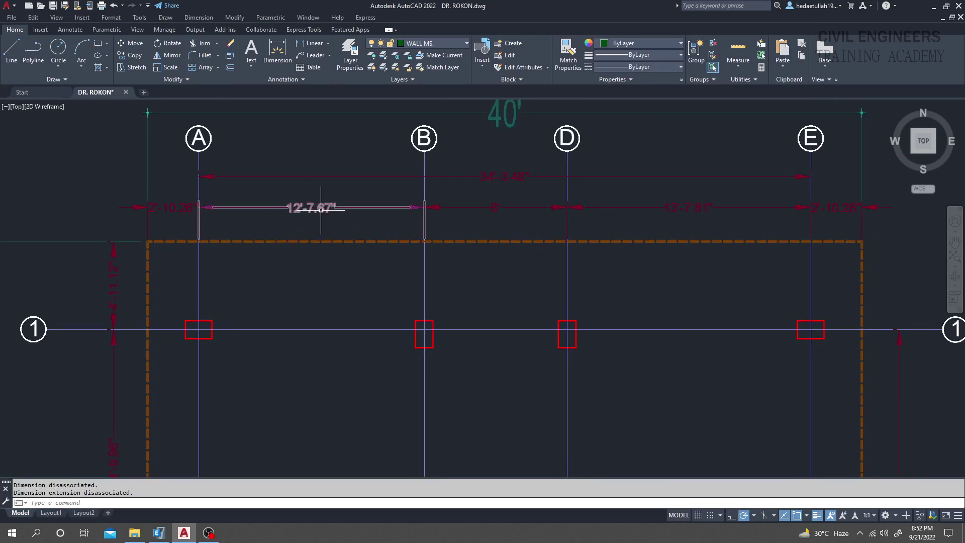
{"action": "middle_click_drag", "start_coordinate": [338, 226], "coordinate": [326, 208]}
{"action": "double_click", "coordinate": [463, 6]}
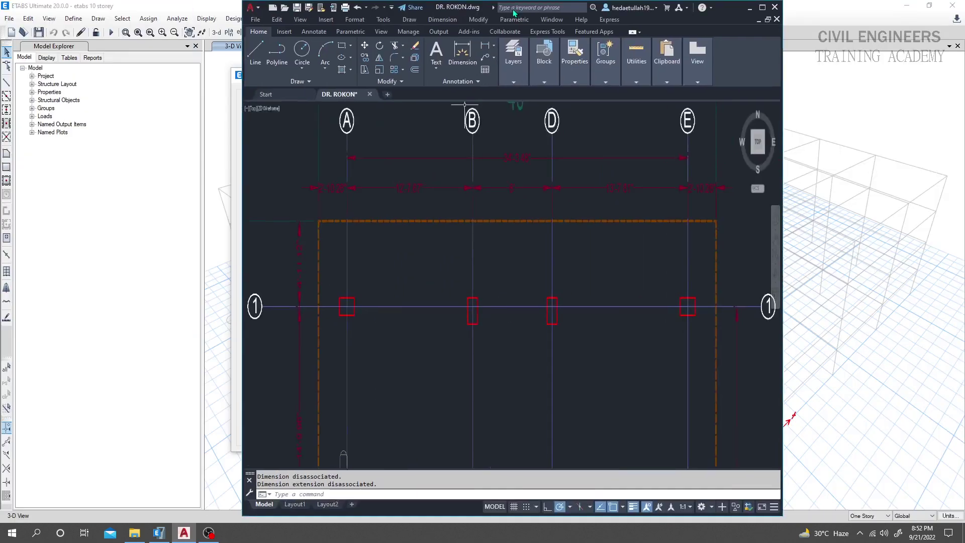
{"action": "left_click_drag", "start_coordinate": [513, 12], "coordinate": [735, 29]}
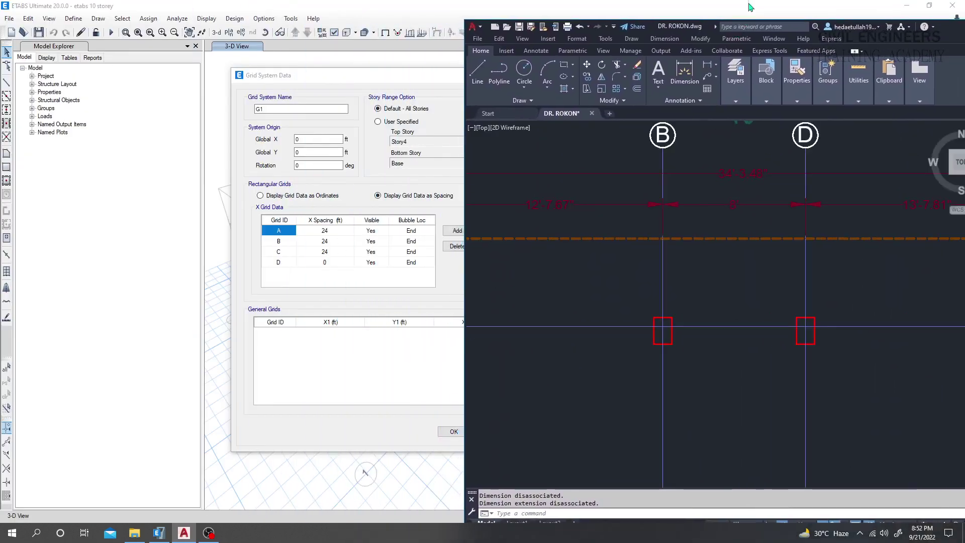
{"action": "mouse_move", "coordinate": [745, 22]}
{"action": "left_mouse_down"}
{"action": "mouse_move", "coordinate": [712, 2]}
{"action": "mouse_move", "coordinate": [640, 6]}
{"action": "mouse_move", "coordinate": [668, 6]}
{"action": "left_mouse_up"}
{"action": "scroll", "coordinate": [657, 258], "scroll_direction": "down", "scroll_amount": 2}
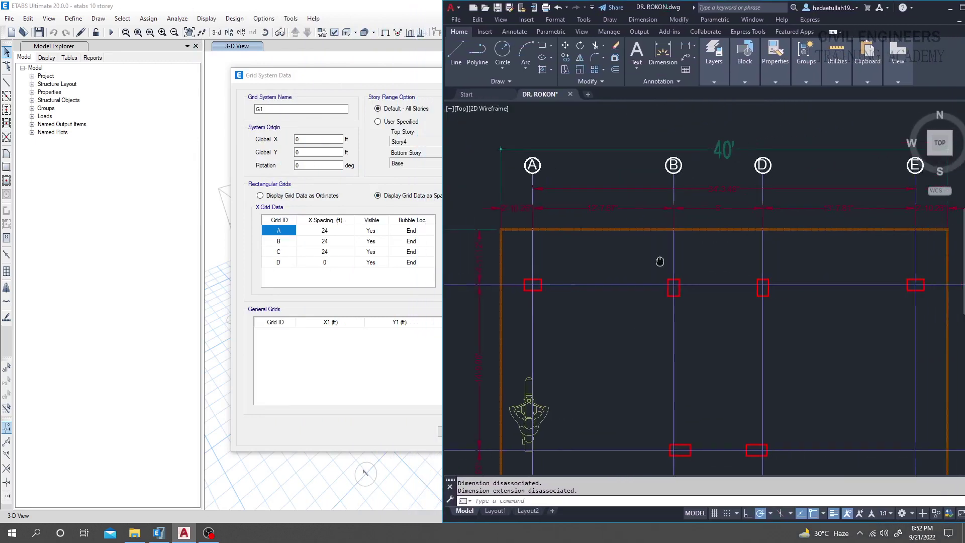
Step: Switch to ETABS and accept both the G1 grid system data and the story and grid system settings
{"action": "left_click", "coordinate": [417, 5]}
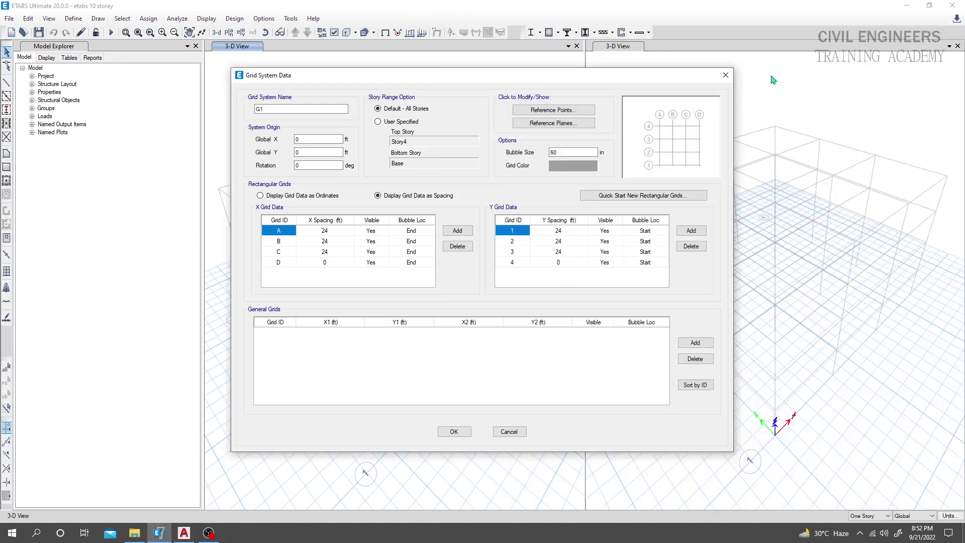
{"action": "left_click", "coordinate": [454, 431]}
{"action": "left_click", "coordinate": [453, 387]}
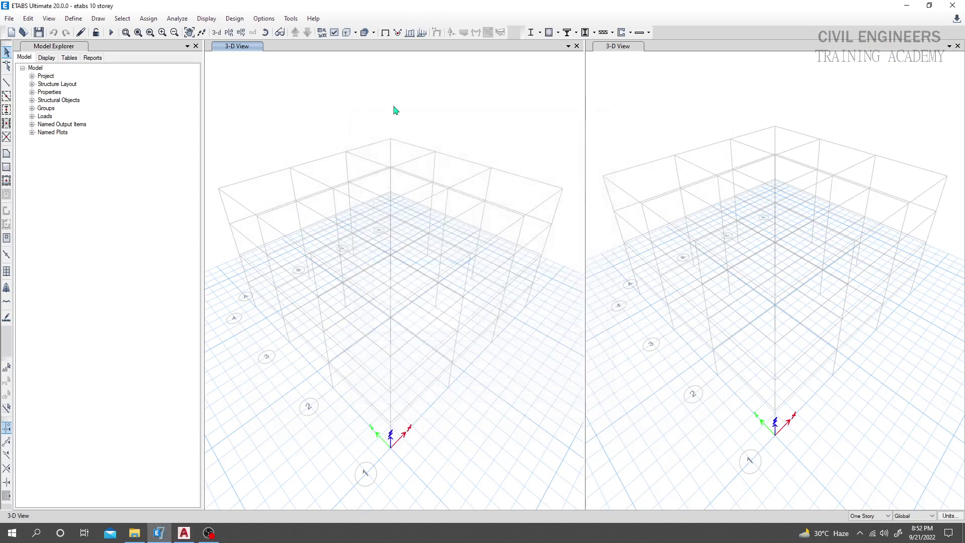
Step: Restore the ETABS window and resize it to full height and about half the screen width beside the AutoCAD plan
{"action": "double_click", "coordinate": [275, 6]}
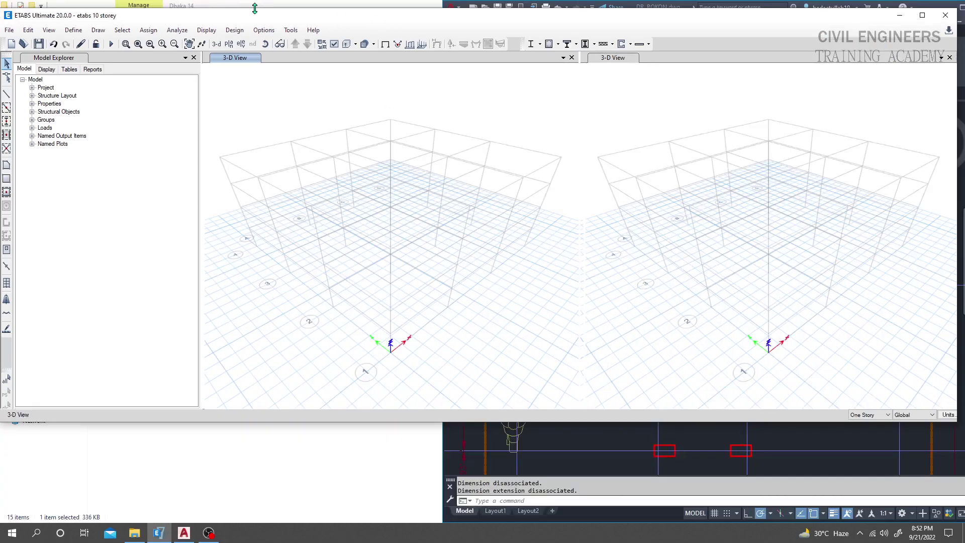
{"action": "double_click", "coordinate": [358, 14]}
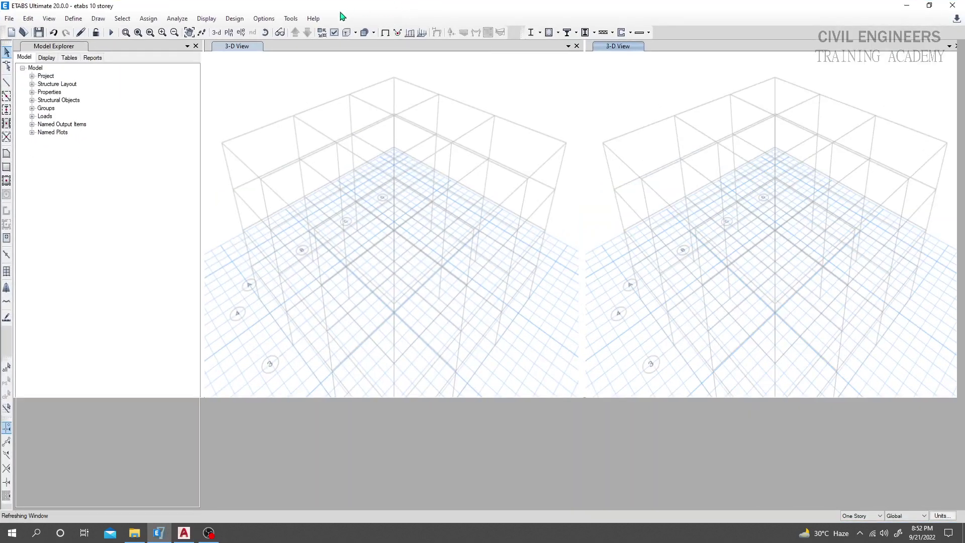
{"action": "left_click", "coordinate": [927, 6]}
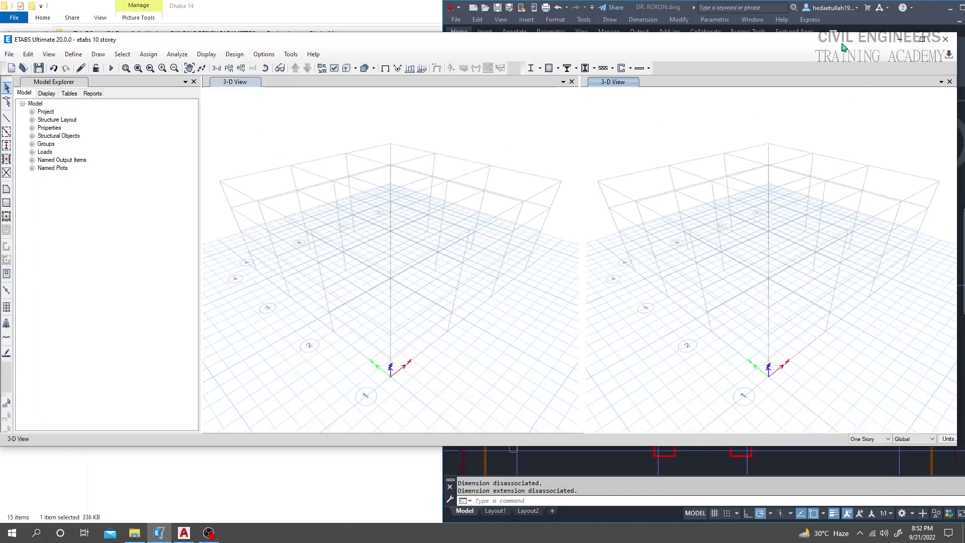
{"action": "left_click_drag", "start_coordinate": [957, 130], "coordinate": [554, 174]}
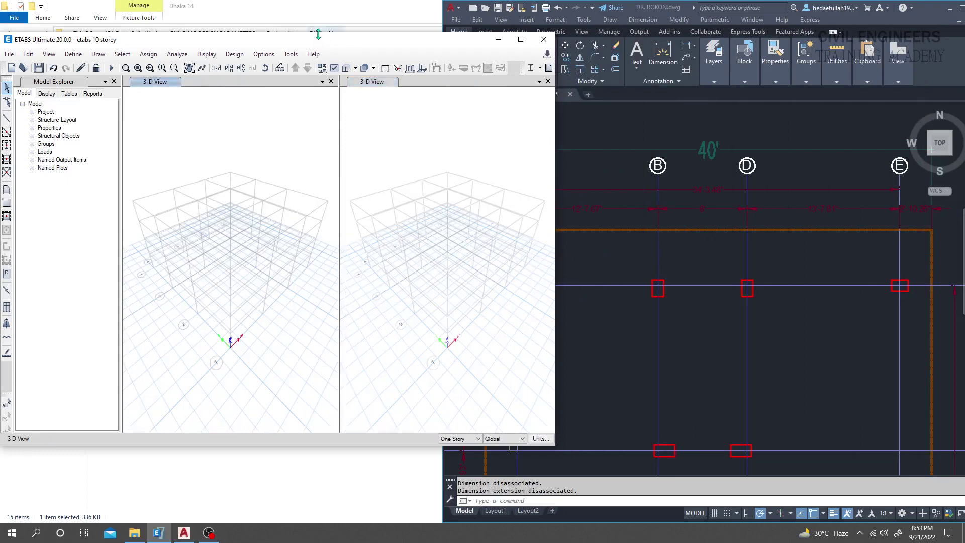
{"action": "left_click_drag", "start_coordinate": [317, 34], "coordinate": [318, 0]}
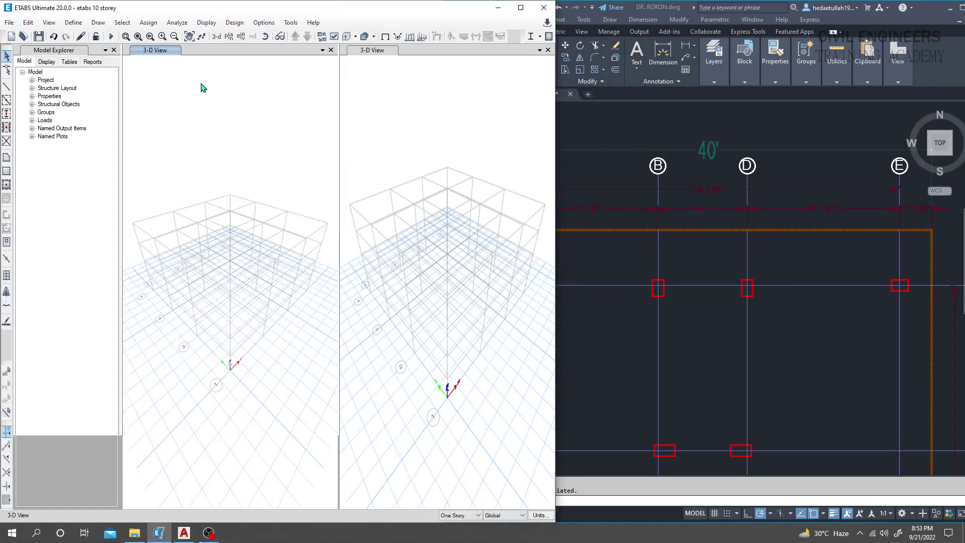
Step: Reopen the G1 grid system for modification from the story and grid system data and display its grids as spacing
{"action": "right_click", "coordinate": [203, 91]}
{"action": "left_click", "coordinate": [204, 95]}
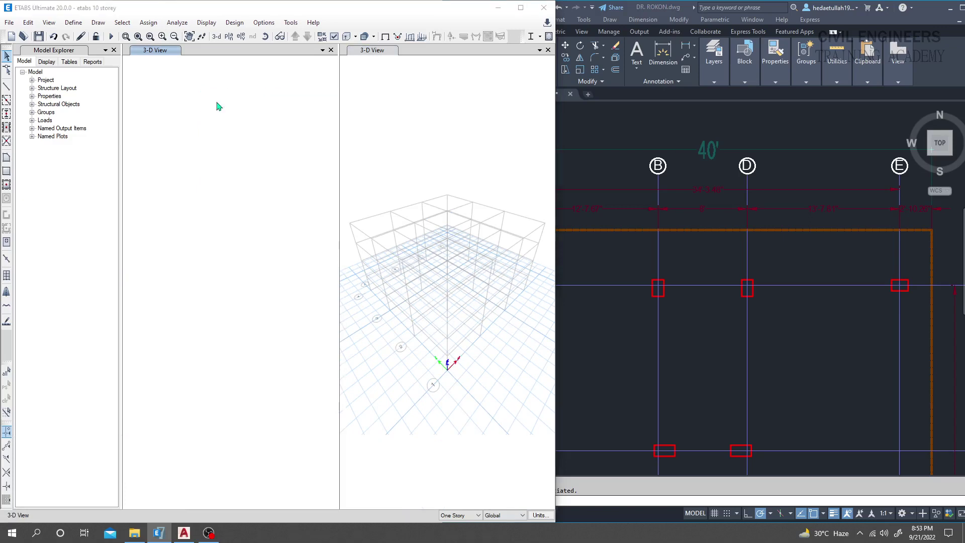
{"action": "left_click_drag", "start_coordinate": [417, 121], "coordinate": [132, 100]}
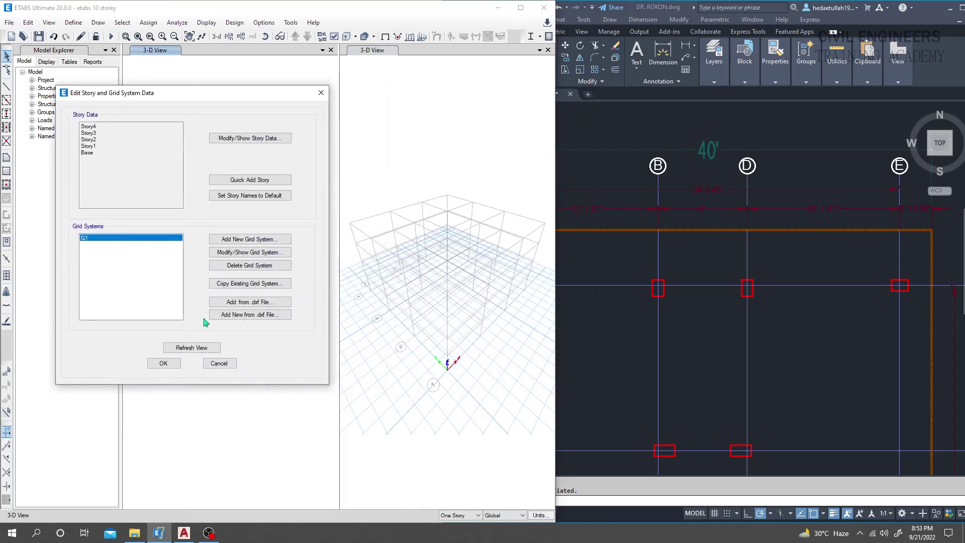
{"action": "left_click", "coordinate": [256, 252]}
{"action": "left_click_drag", "start_coordinate": [425, 72], "coordinate": [214, 60]}
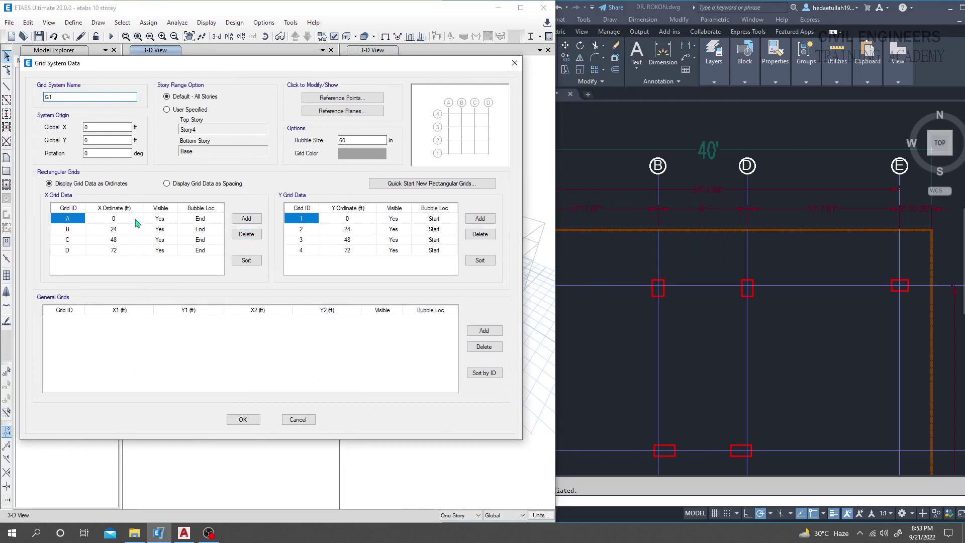
{"action": "left_click", "coordinate": [166, 184]}
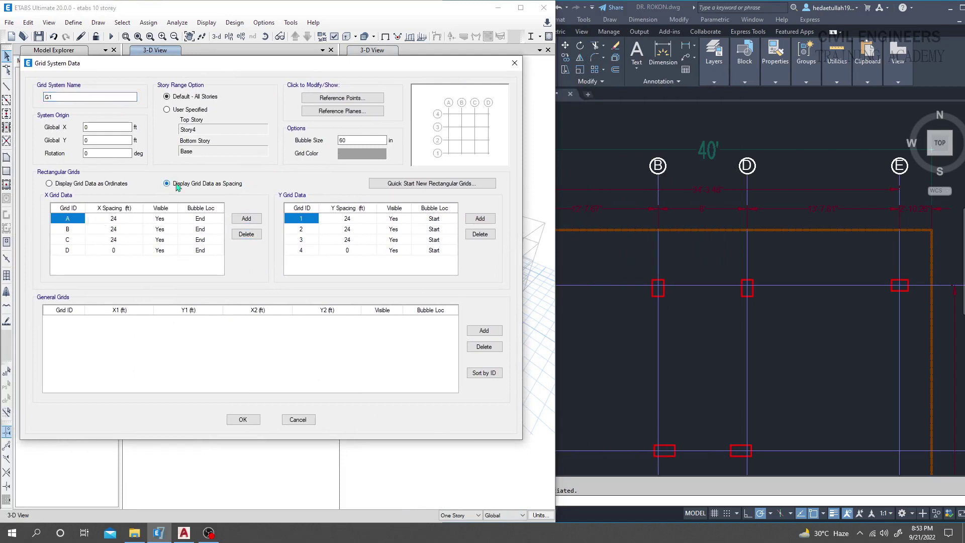
Step: Set the X grid spacings to 12'7.67 for A, 8 ft for B and 13'7.81 for C
{"action": "left_click", "coordinate": [119, 221]}
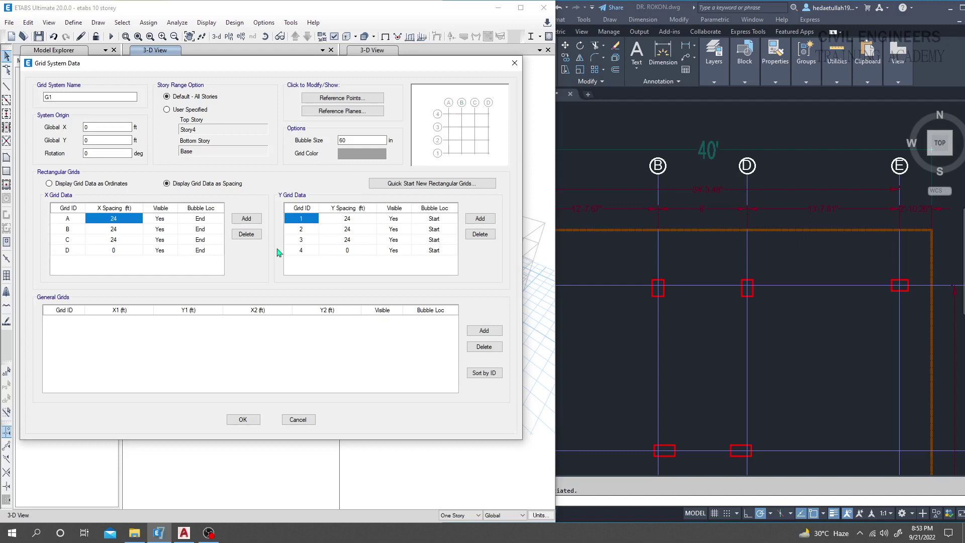
{"action": "type", "text": "12'7."}
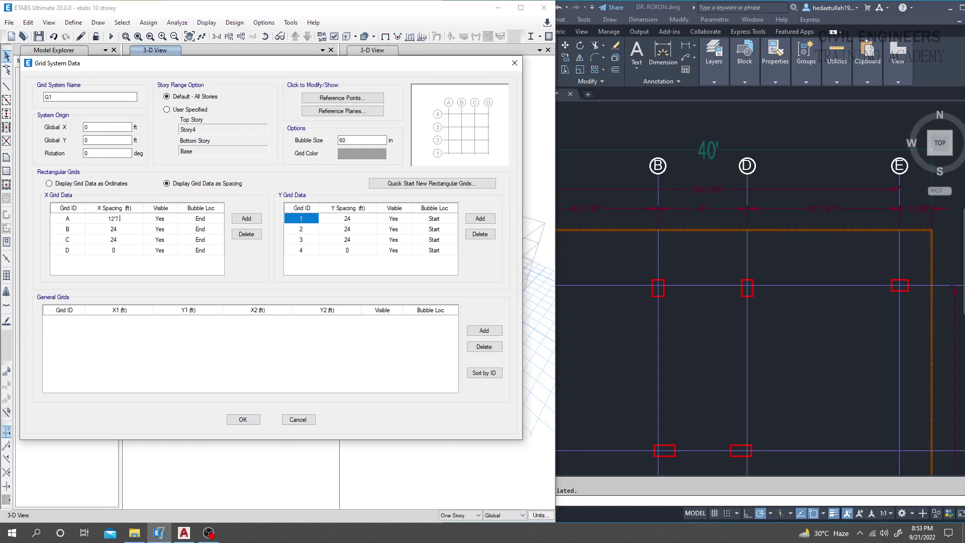
{"action": "type", "text": "67"}
{"action": "key", "text": "Return"}
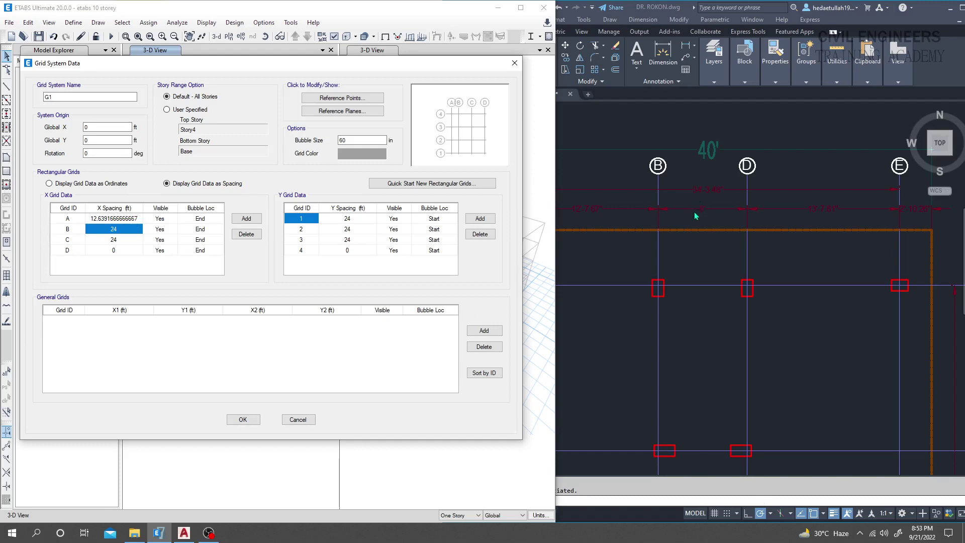
{"action": "type", "text": "8"}
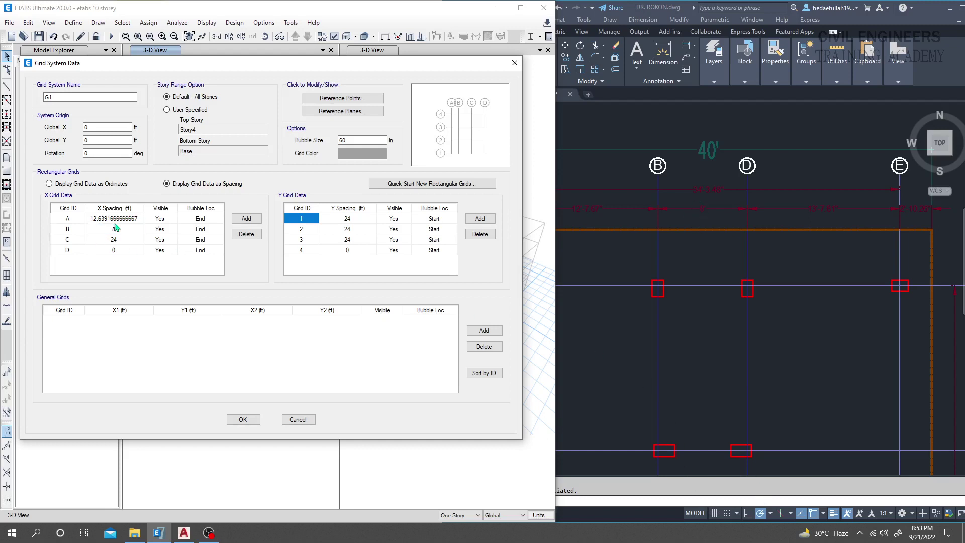
{"action": "key", "text": "Return"}
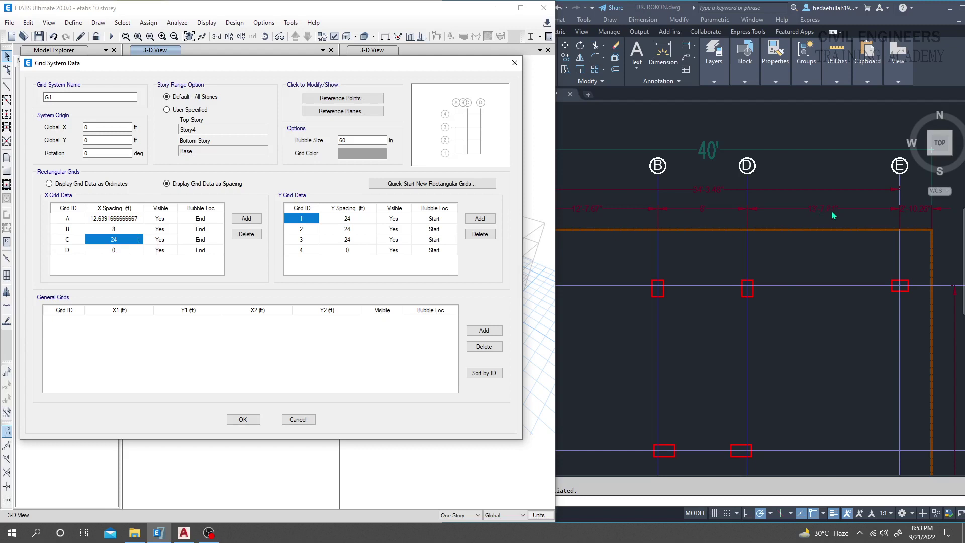
{"action": "type", "text": "13"}
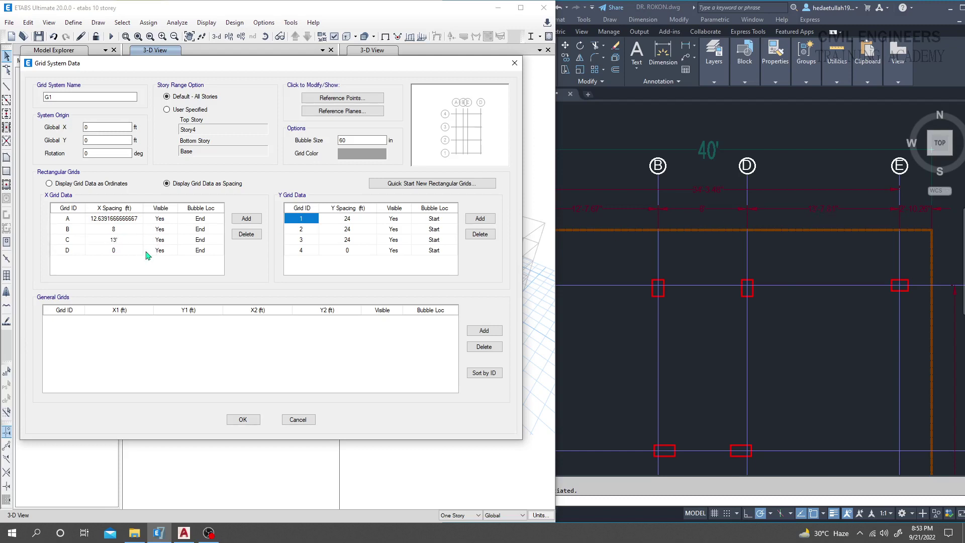
{"action": "type", "text": "'7.81"}
{"action": "left_click", "coordinate": [127, 252]}
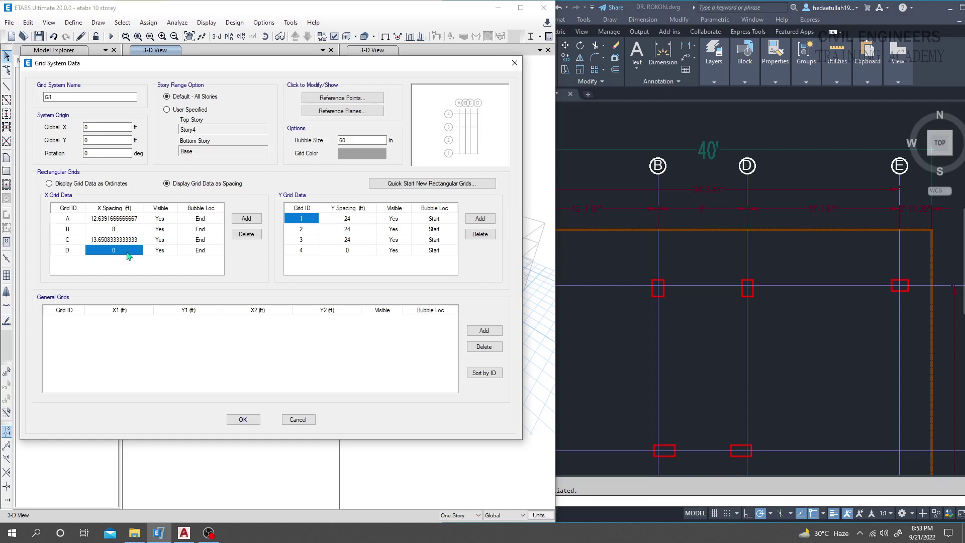
Step: Switch to AutoCAD and examine the spacing dimensions between the numbered gridlines 1 to 6 on the column layout plan
{"action": "left_click", "coordinate": [302, 29]}
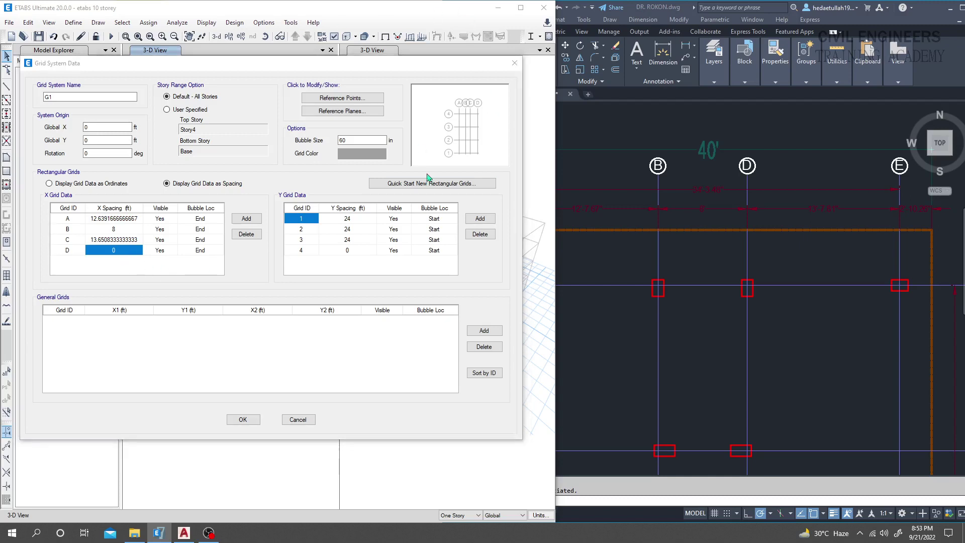
{"action": "left_click", "coordinate": [428, 177]}
{"action": "left_click", "coordinate": [714, 8]}
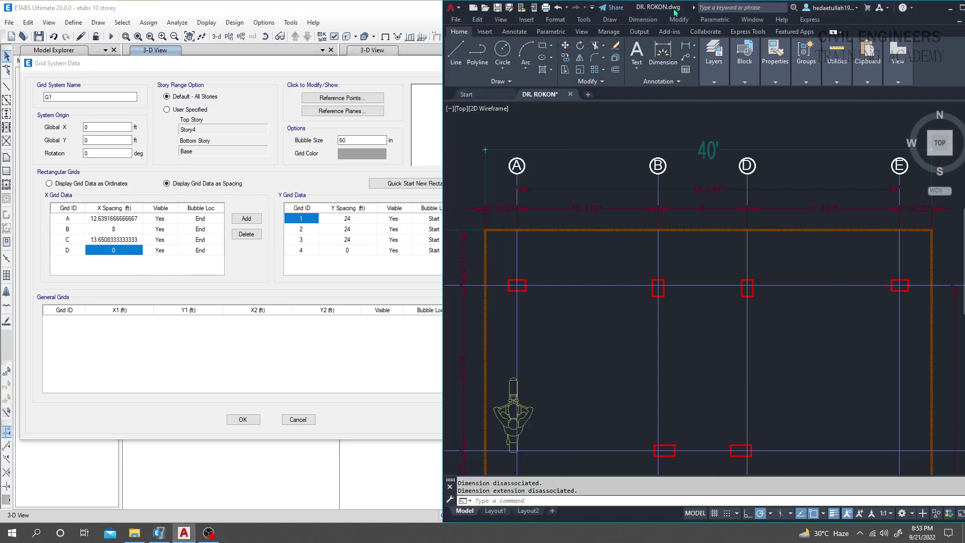
{"action": "scroll", "coordinate": [702, 255], "scroll_direction": "down", "scroll_amount": 3}
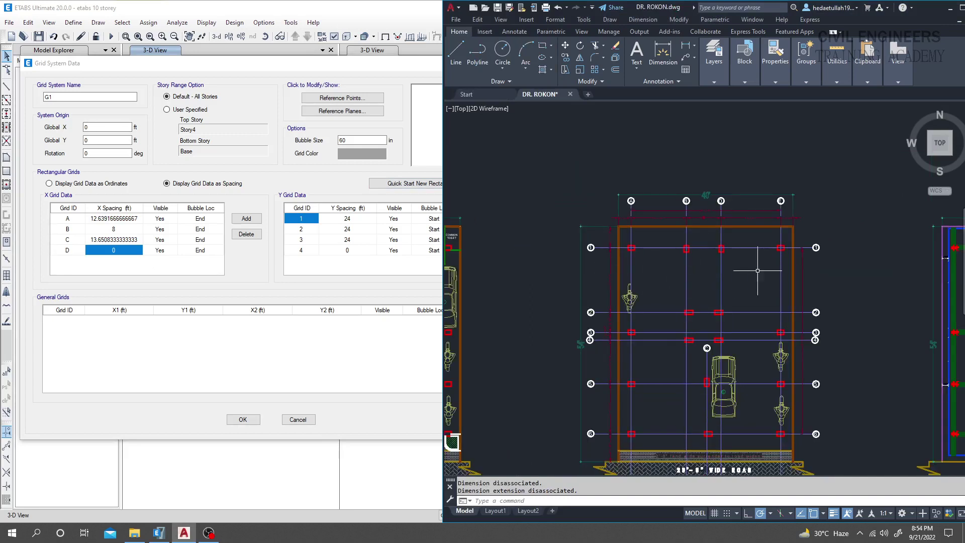
{"action": "scroll", "coordinate": [783, 251], "scroll_direction": "up", "scroll_amount": 2}
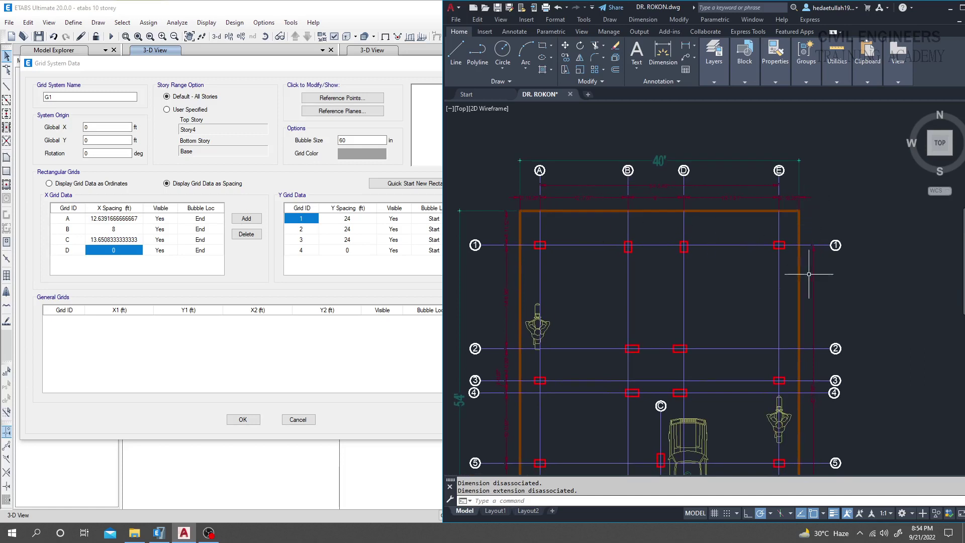
{"action": "middle_click_drag", "start_coordinate": [737, 267], "coordinate": [744, 202]}
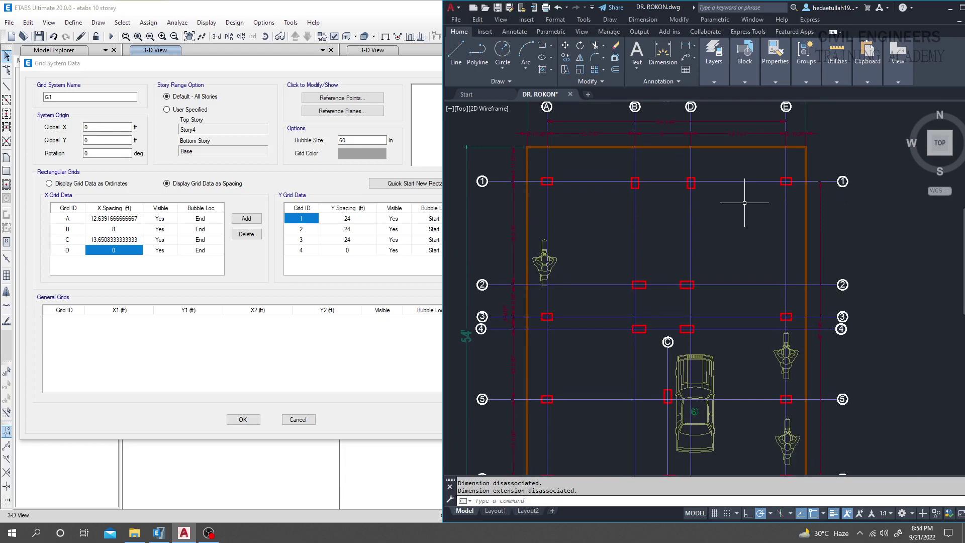
{"action": "middle_click_drag", "start_coordinate": [636, 232], "coordinate": [614, 156]}
{"action": "scroll", "coordinate": [542, 370], "scroll_direction": "up", "scroll_amount": 2}
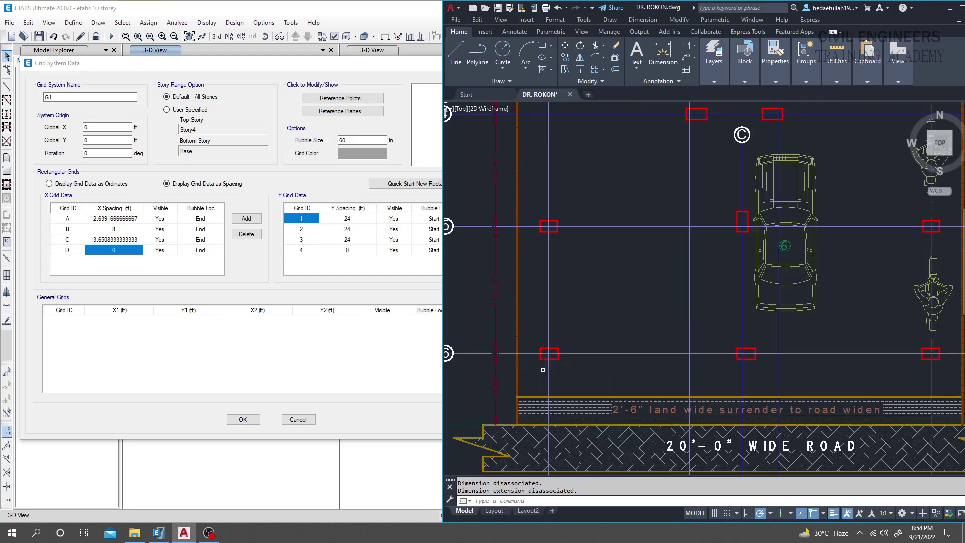
{"action": "scroll", "coordinate": [506, 312], "scroll_direction": "up", "scroll_amount": 3}
{"action": "middle_click_drag", "start_coordinate": [610, 327], "coordinate": [603, 380]}
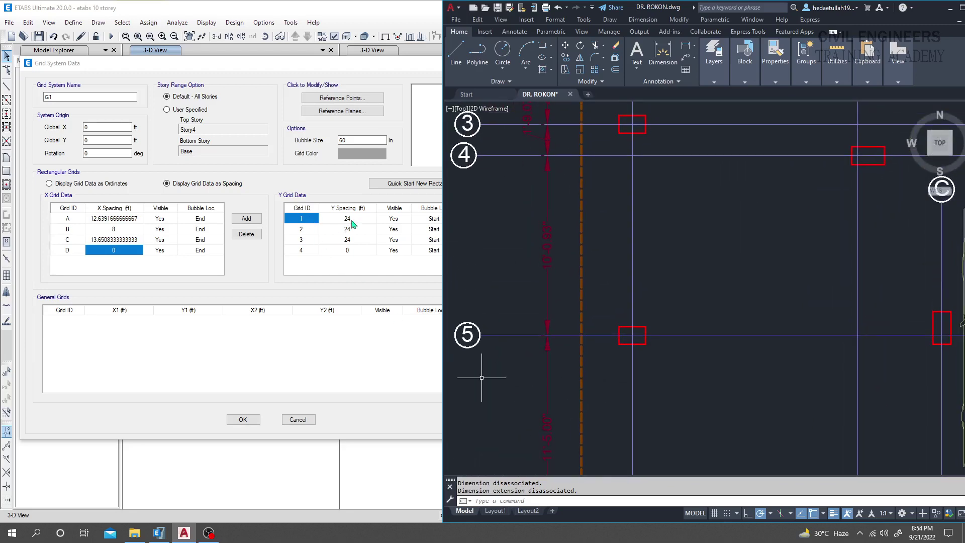
Step: Set the Y spacing of grid 1 to 11'5, following the plan dimension between gridlines 6 and 5
{"action": "left_click_drag", "start_coordinate": [370, 66], "coordinate": [296, 69]}
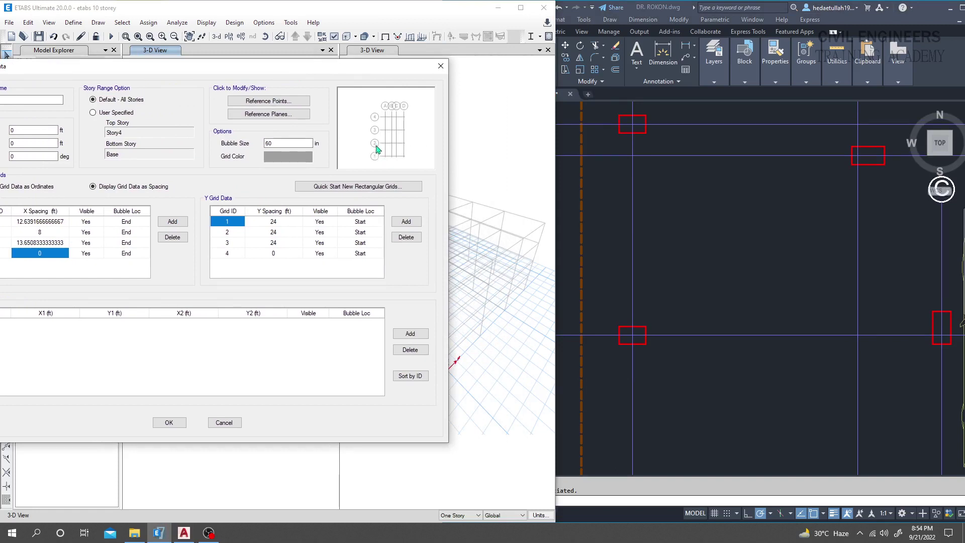
{"action": "left_click", "coordinate": [599, 310]}
{"action": "mouse_move", "coordinate": [589, 383]}
{"action": "middle_mouse_down"}
{"action": "mouse_move", "coordinate": [613, 334]}
{"action": "mouse_move", "coordinate": [613, 365]}
{"action": "middle_mouse_up"}
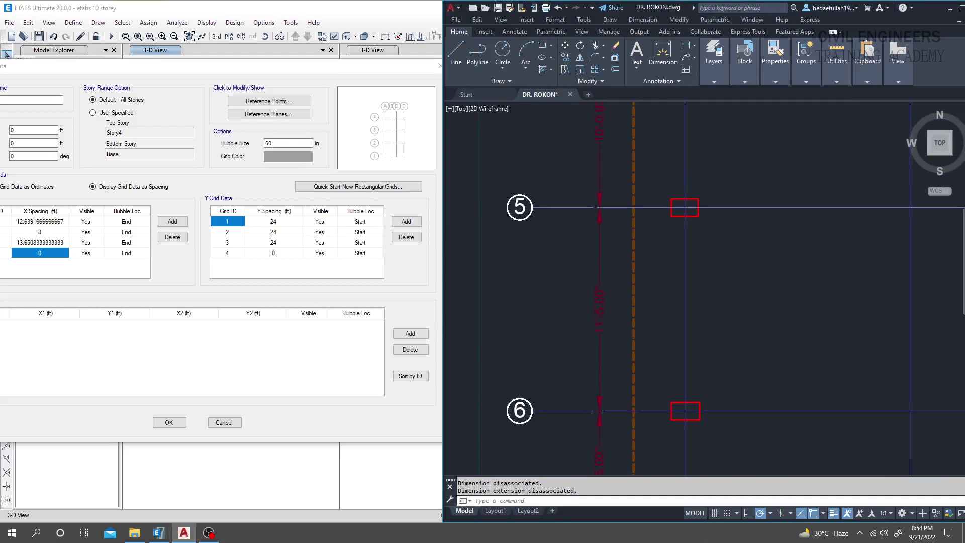
{"action": "left_click", "coordinate": [271, 222]}
{"action": "type", "text": "11"}
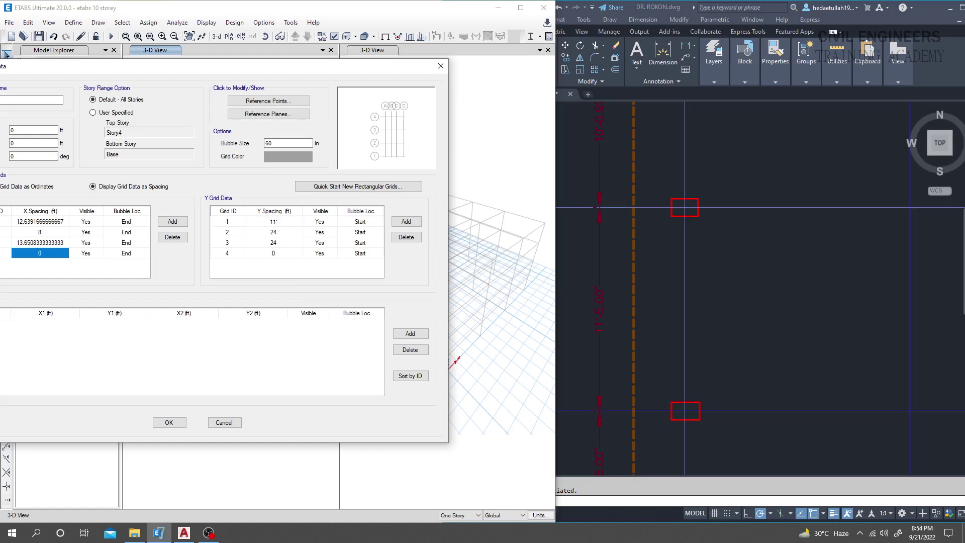
{"action": "type", "text": "'5"}
{"action": "key", "text": "Return"}
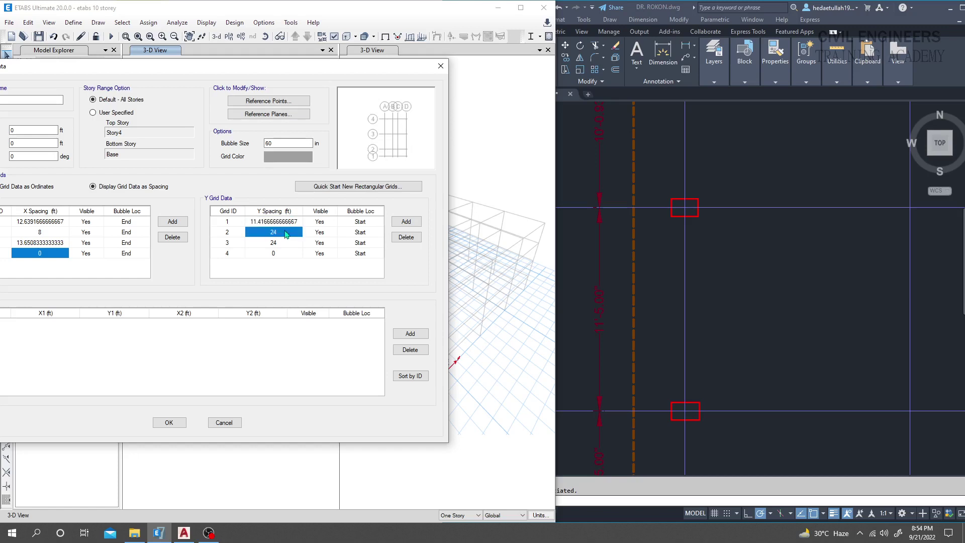
Step: Following the AutoCAD plan dimensions between the numbered gridlines, set the Y spacing of grid 2 to 10'0.93 and grid 3 to 1'9.07
{"action": "left_click", "coordinate": [667, 251]}
{"action": "middle_click_drag", "start_coordinate": [673, 254], "coordinate": [661, 397]}
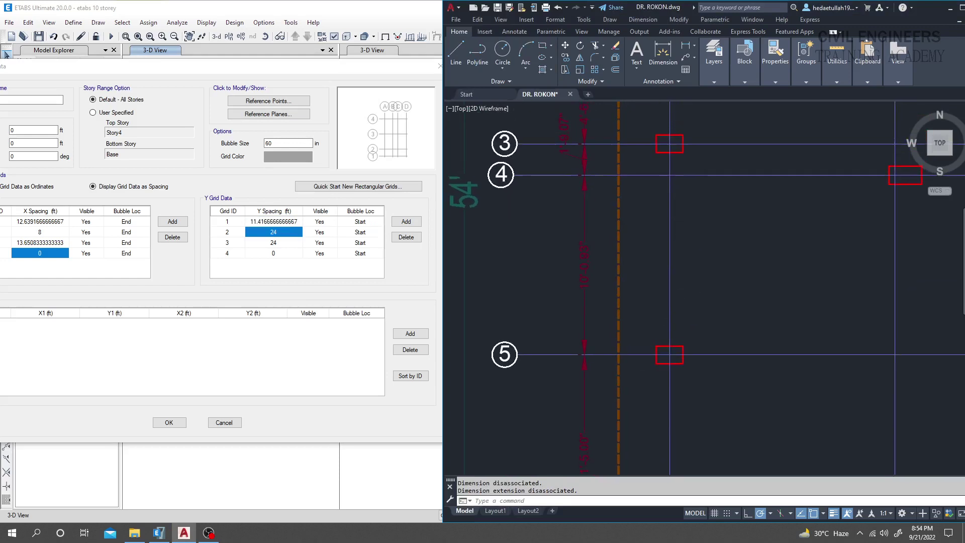
{"action": "mouse_move", "coordinate": [671, 208]}
{"action": "middle_mouse_down"}
{"action": "mouse_move", "coordinate": [672, 344]}
{"action": "mouse_move", "coordinate": [672, 308]}
{"action": "mouse_move", "coordinate": [590, 295]}
{"action": "mouse_move", "coordinate": [598, 346]}
{"action": "middle_mouse_up"}
{"action": "scroll", "coordinate": [653, 304], "scroll_direction": "down", "scroll_amount": 2}
{"action": "scroll", "coordinate": [583, 332], "scroll_direction": "up", "scroll_amount": 5}
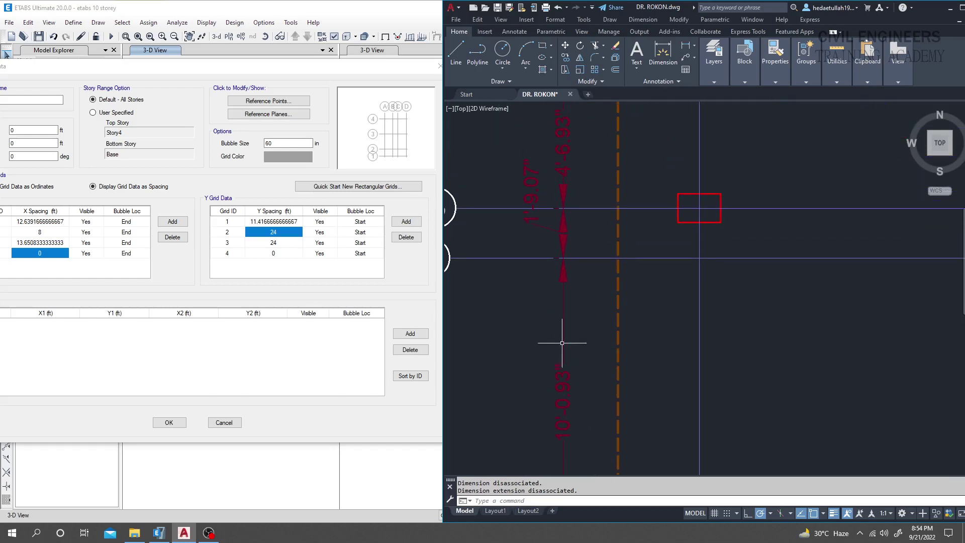
{"action": "left_click", "coordinate": [280, 235]}
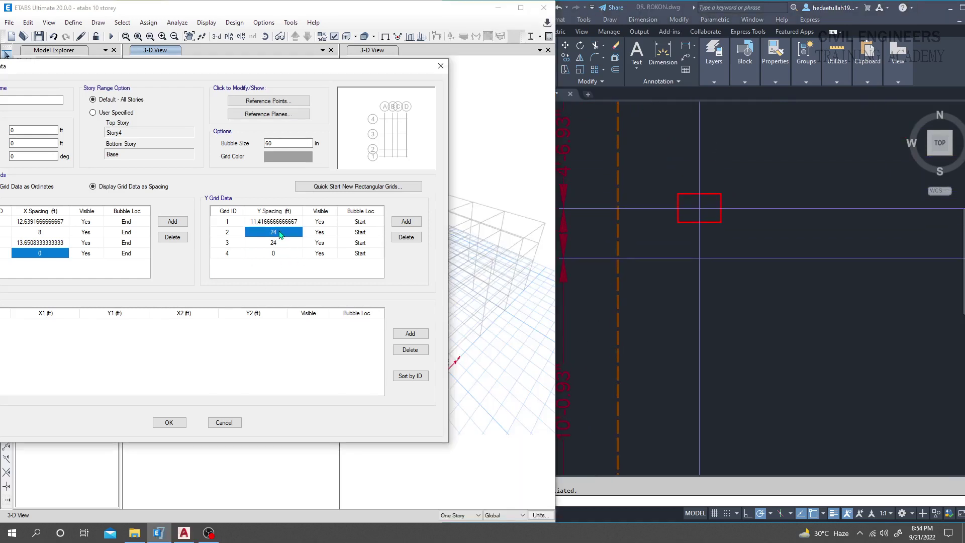
{"action": "left_click", "coordinate": [678, 10]}
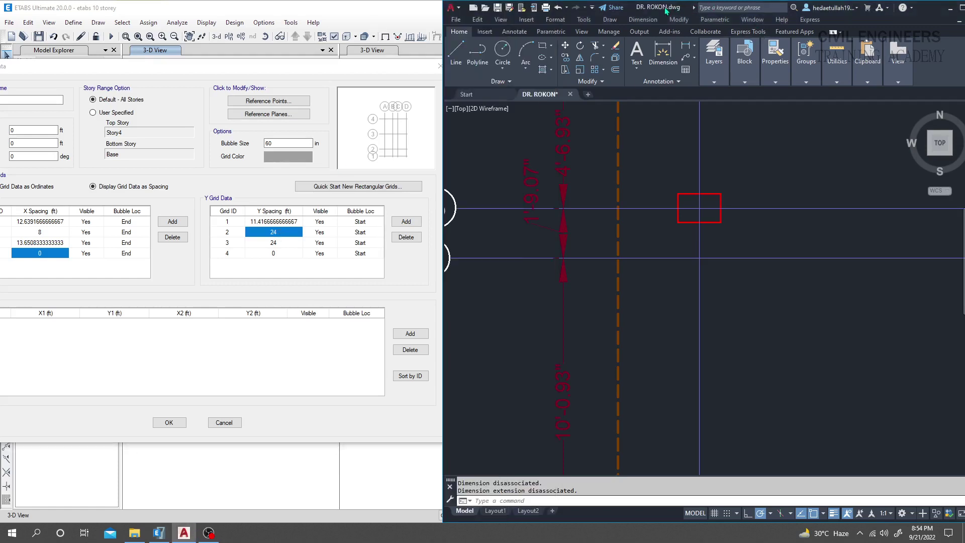
{"action": "left_click_drag", "start_coordinate": [665, 10], "coordinate": [703, 10]}
{"action": "left_click", "coordinate": [281, 236]}
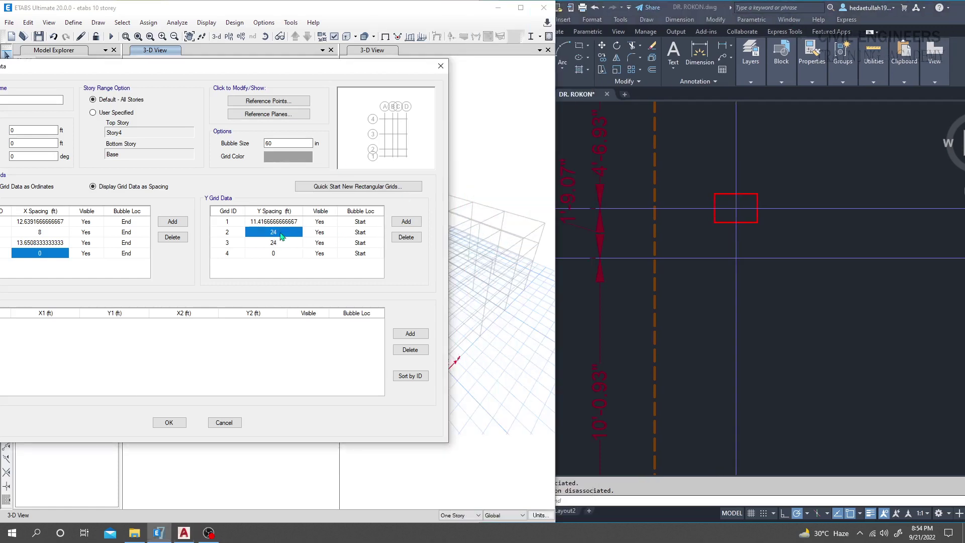
{"action": "type", "text": "10"}
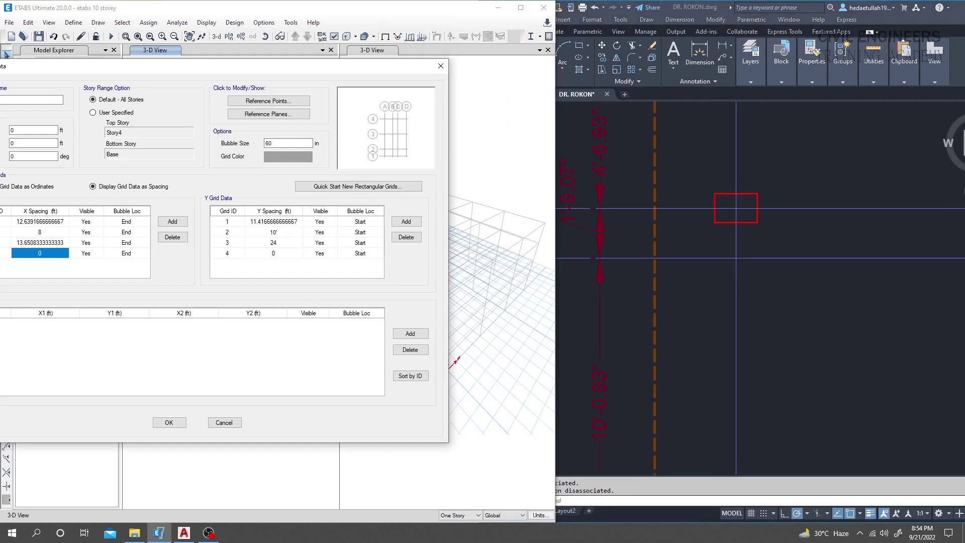
{"action": "type", "text": "'0.93"}
{"action": "key", "text": "Return"}
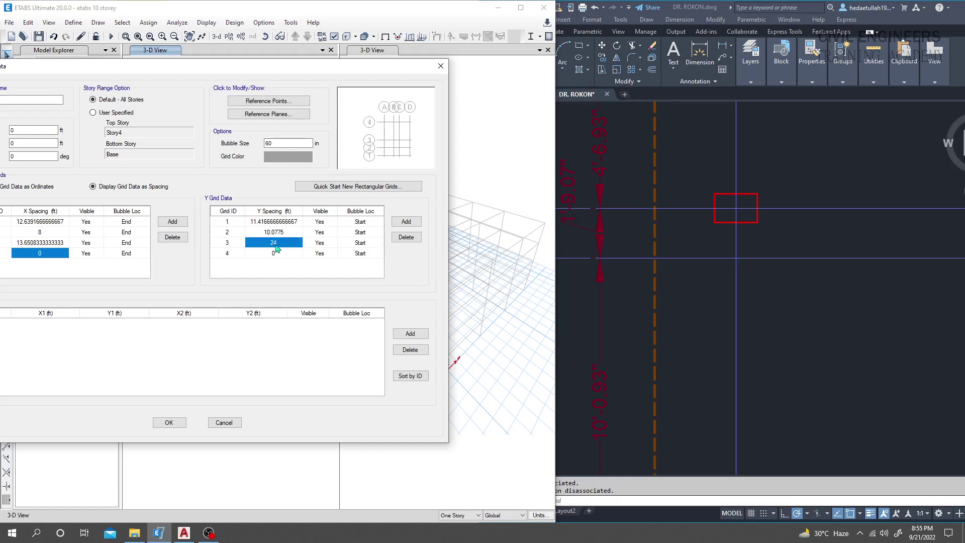
{"action": "type", "text": "1'9.07"}
{"action": "left_click", "coordinate": [274, 253]}
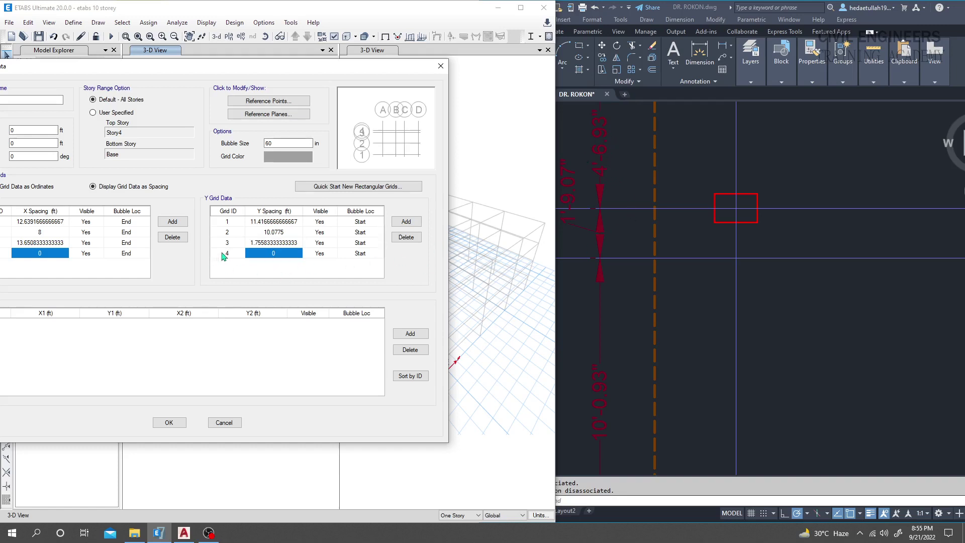
Step: Add a fifth Y grid to the grid system and set the Y spacing of grid 4 to 4'6.93
{"action": "left_click", "coordinate": [406, 222]}
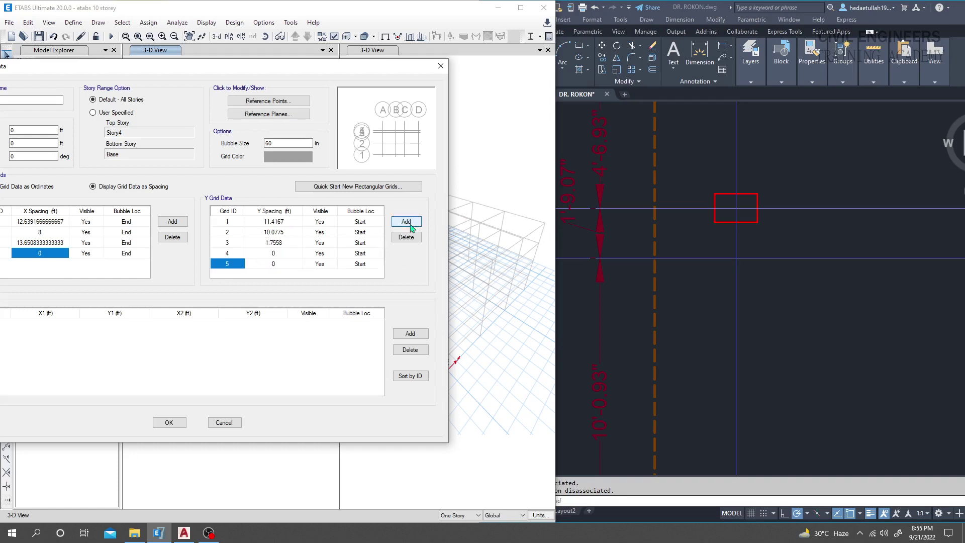
{"action": "left_click", "coordinate": [272, 257]}
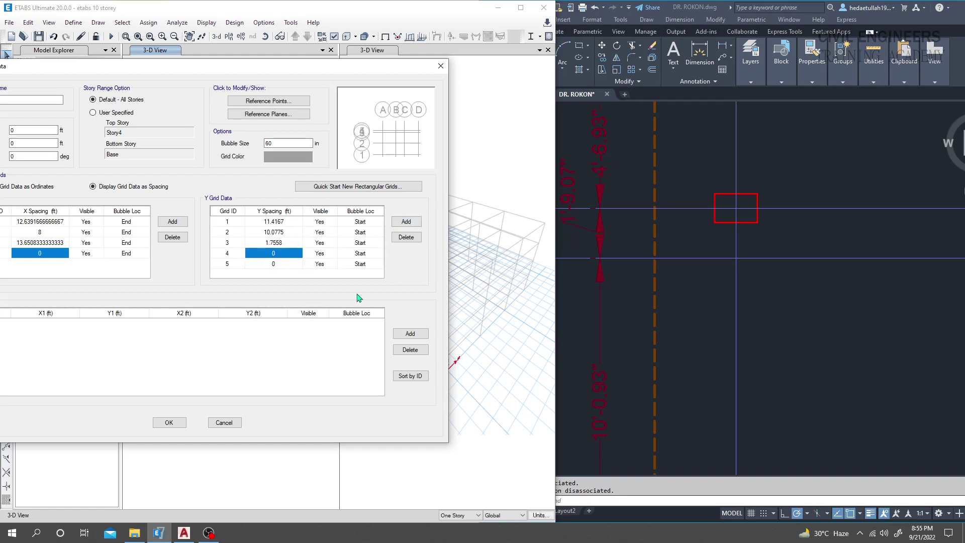
{"action": "type", "text": "4"}
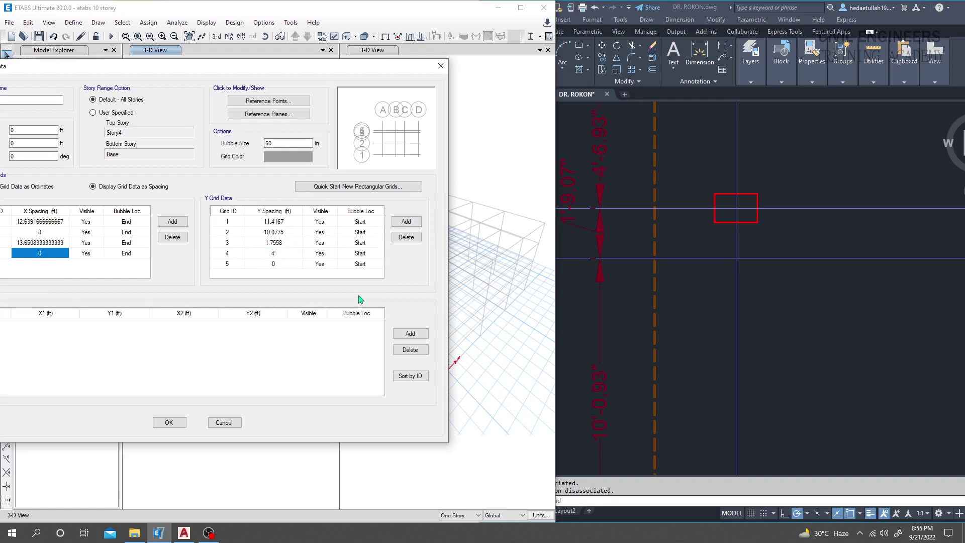
{"action": "type", "text": "'6.93"}
{"action": "key", "text": "Return"}
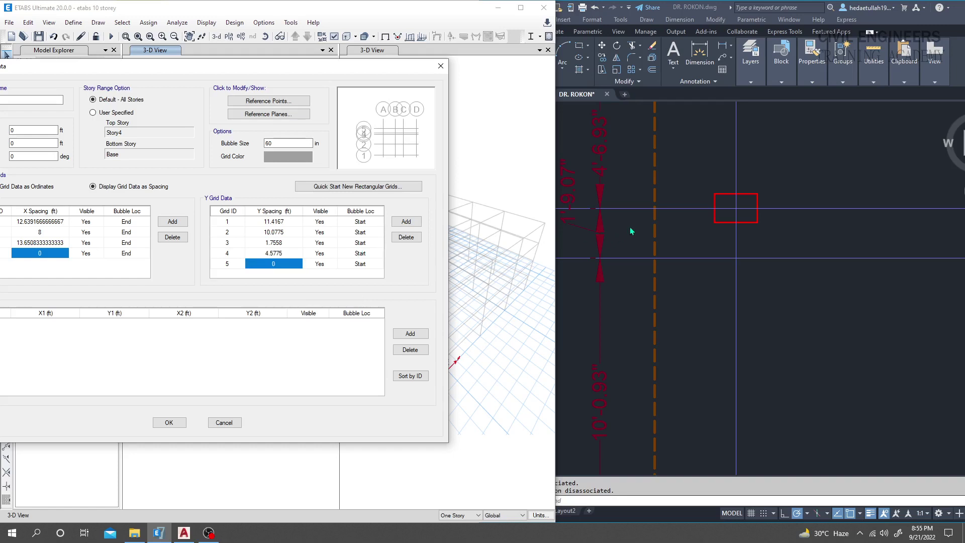
Step: Add a sixth Y grid and set the Y spacing of grid 5 to 14'9.96, following the last numbered-gridline dimension on the AutoCAD plan
{"action": "left_click", "coordinate": [663, 177]}
{"action": "middle_click_drag", "start_coordinate": [674, 163], "coordinate": [678, 334]}
{"action": "scroll", "coordinate": [678, 334], "scroll_direction": "down", "scroll_amount": 3}
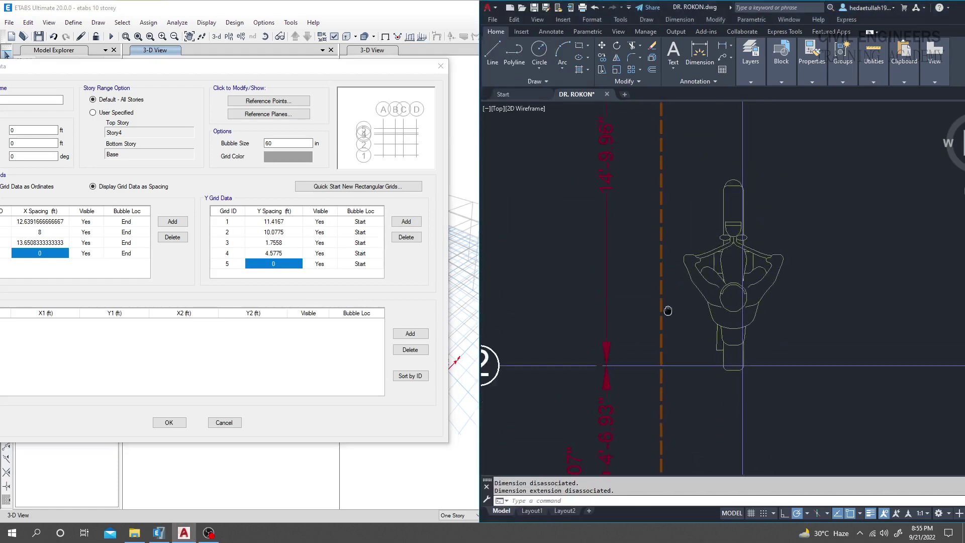
{"action": "mouse_move", "coordinate": [685, 265]}
{"action": "middle_mouse_down"}
{"action": "mouse_move", "coordinate": [673, 235]}
{"action": "mouse_move", "coordinate": [659, 333]}
{"action": "mouse_move", "coordinate": [643, 150]}
{"action": "mouse_move", "coordinate": [642, 194]}
{"action": "middle_mouse_up"}
{"action": "scroll", "coordinate": [659, 334], "scroll_direction": "down", "scroll_amount": 3}
{"action": "scroll", "coordinate": [636, 287], "scroll_direction": "up", "scroll_amount": 5}
{"action": "left_click", "coordinate": [406, 222]}
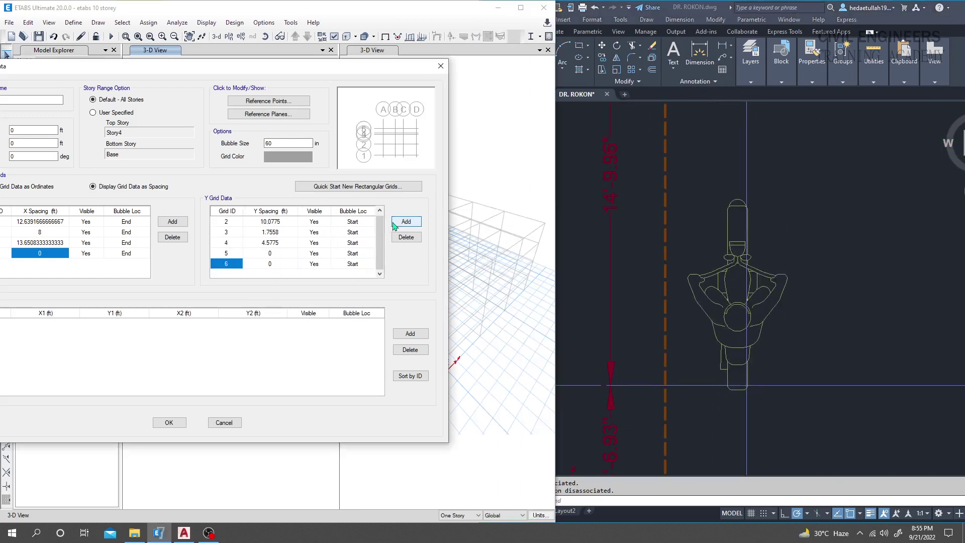
{"action": "left_click", "coordinate": [272, 253]}
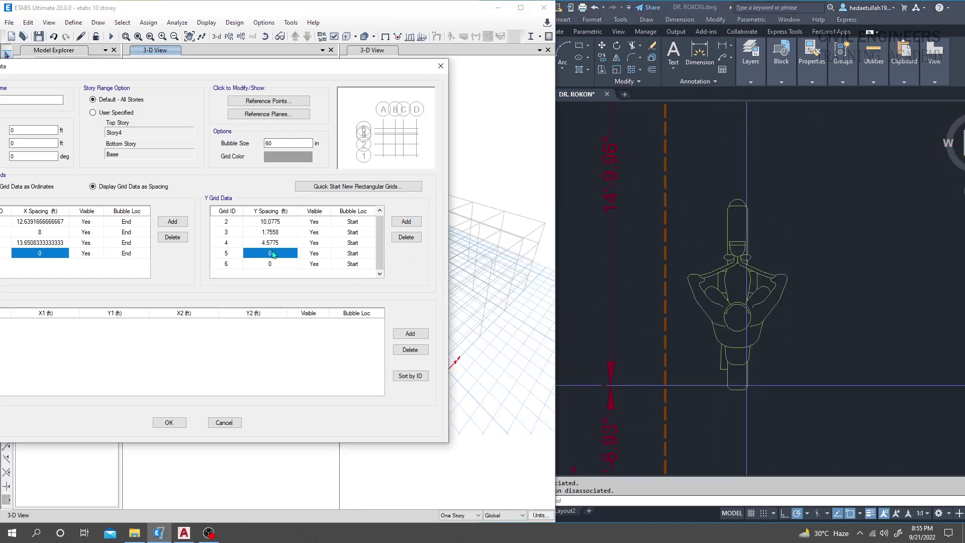
{"action": "type", "text": "14'9."}
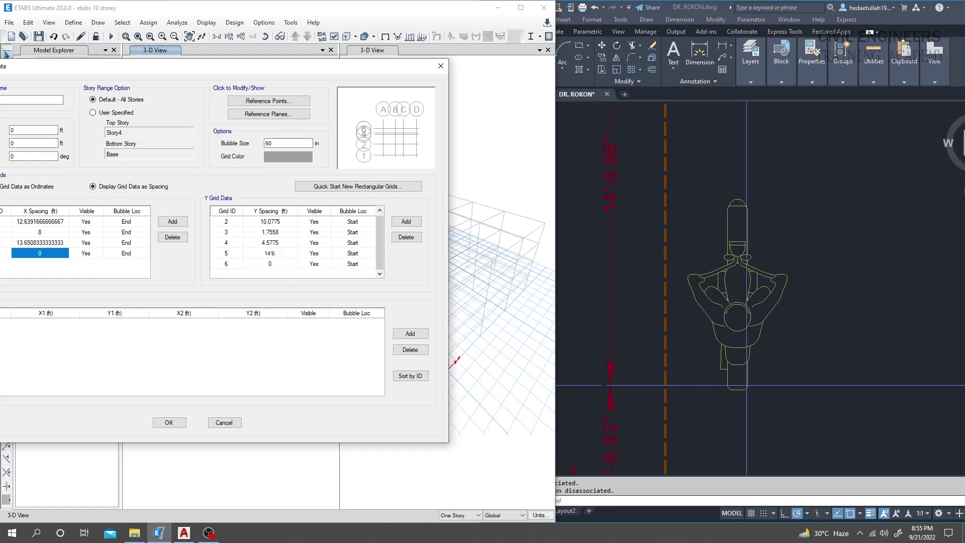
{"action": "type", "text": "96"}
{"action": "key", "text": "Return"}
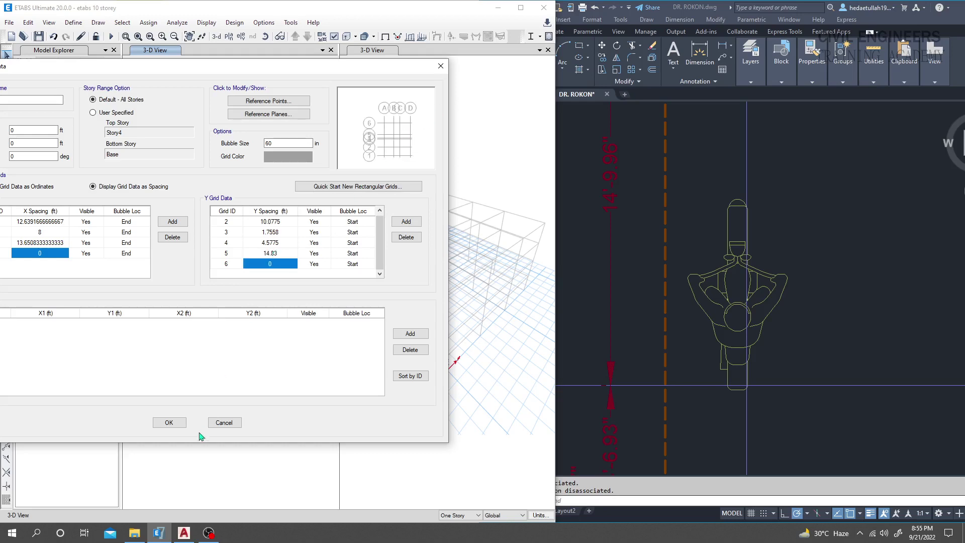
Step: Accept the edited grid spacings of G1 and refresh the model view to show the new grid layout
{"action": "left_click", "coordinate": [169, 422]}
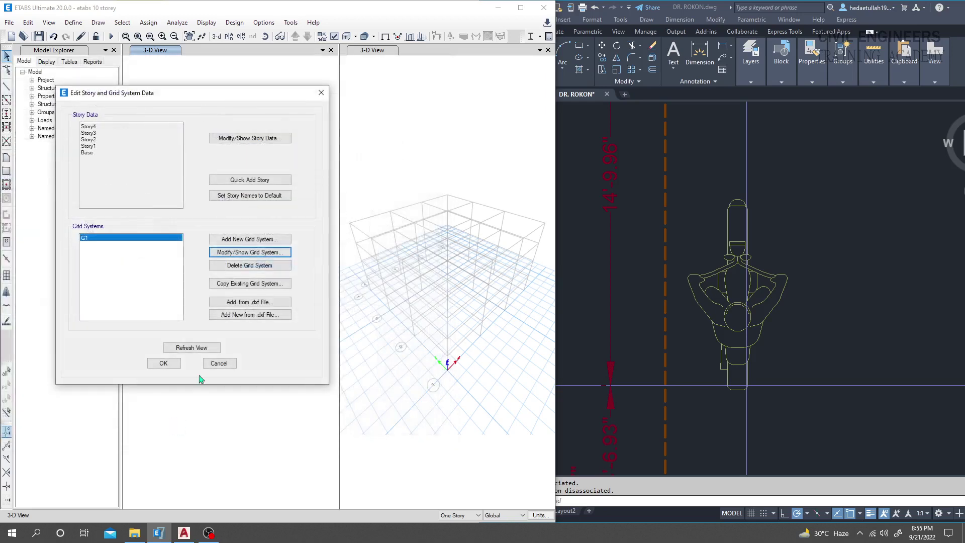
{"action": "left_click", "coordinate": [190, 348]}
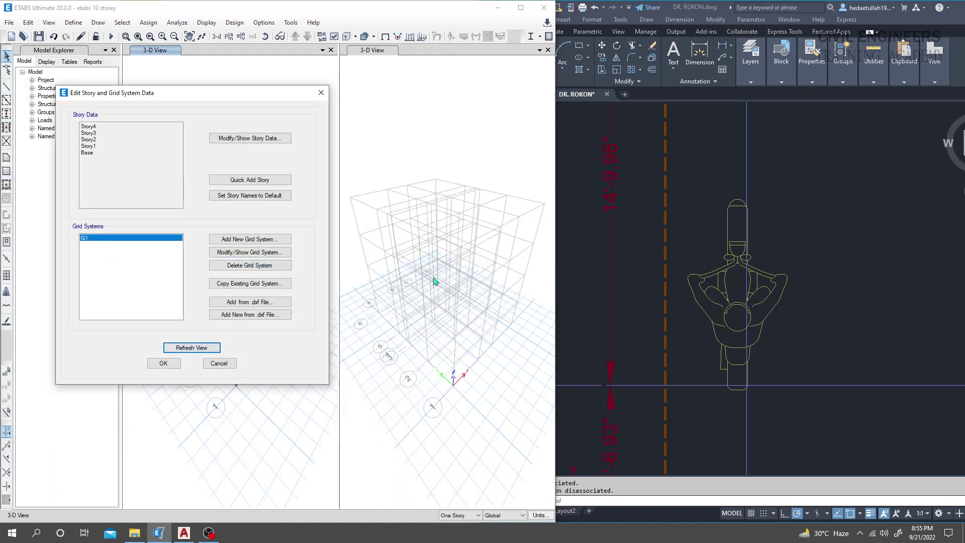
{"action": "left_click", "coordinate": [704, 7]}
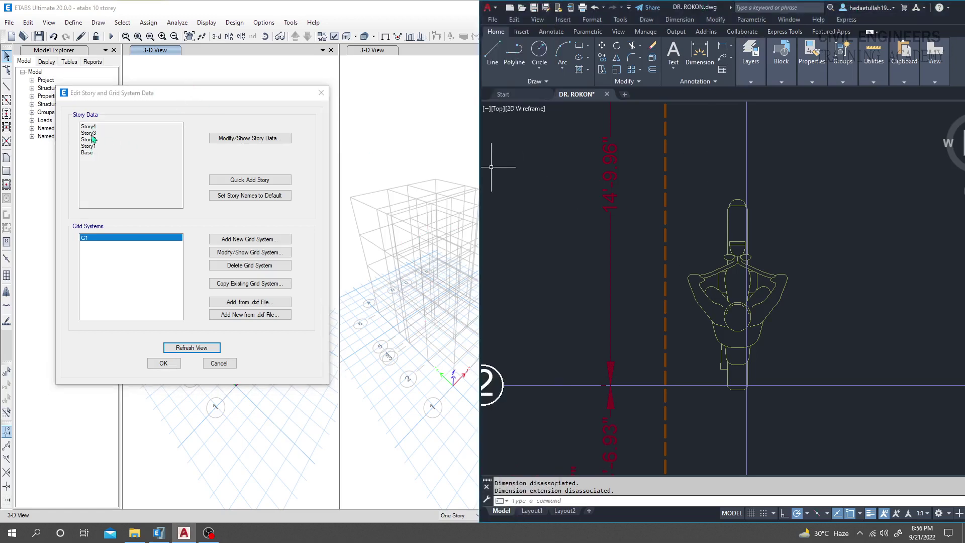
Step: In the story data, rename Story1 as GF, Story2 as Story1, Story3 as Story2 and Story4 as Story3
{"action": "left_click", "coordinate": [246, 142]}
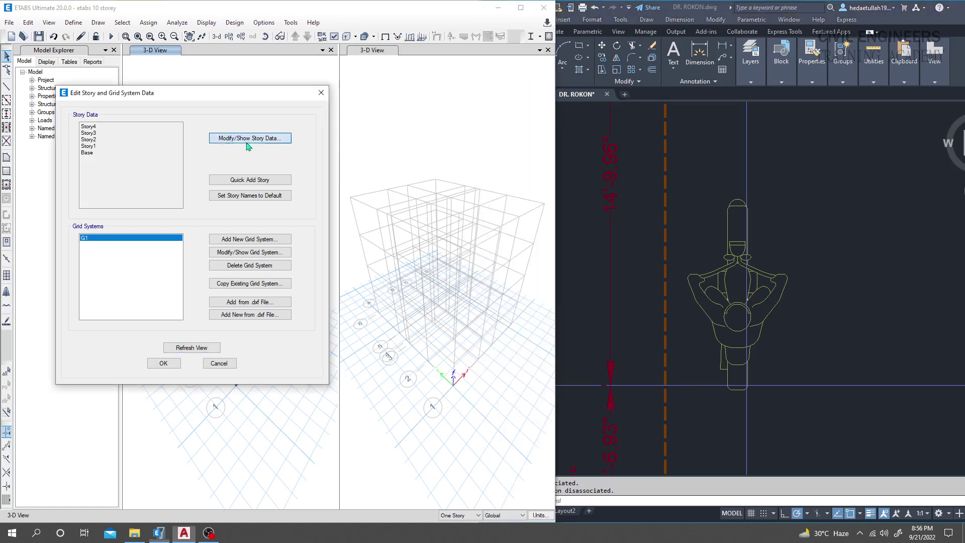
{"action": "left_click", "coordinate": [348, 222]}
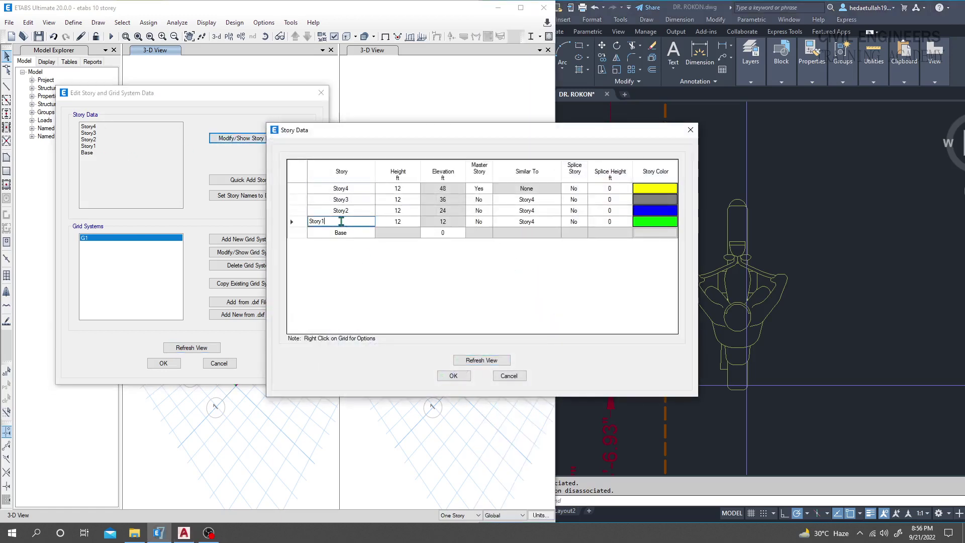
{"action": "type", "text": "GF"}
{"action": "left_click", "coordinate": [341, 211]}
{"action": "left_click_drag", "start_coordinate": [344, 210], "coordinate": [320, 212]}
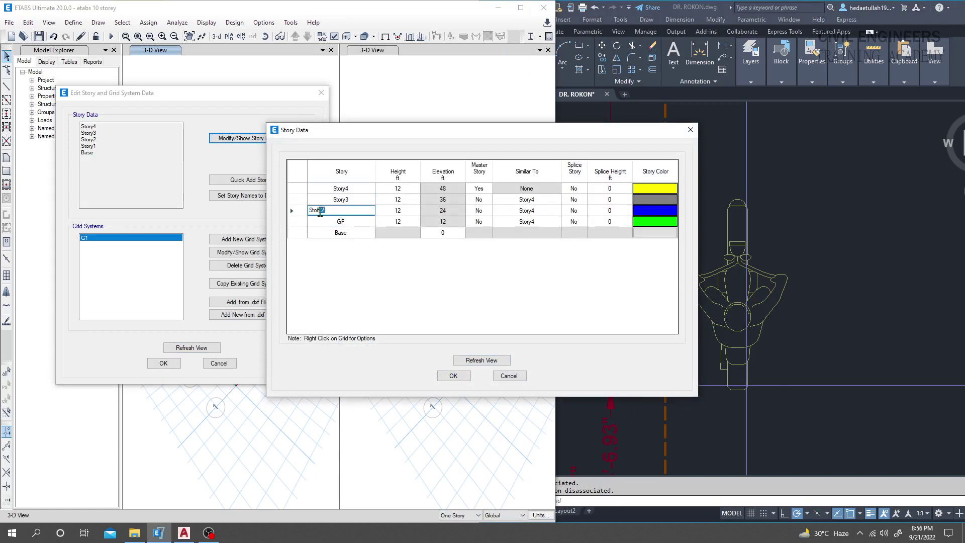
{"action": "type", "text": "1"}
{"action": "left_click", "coordinate": [357, 200]}
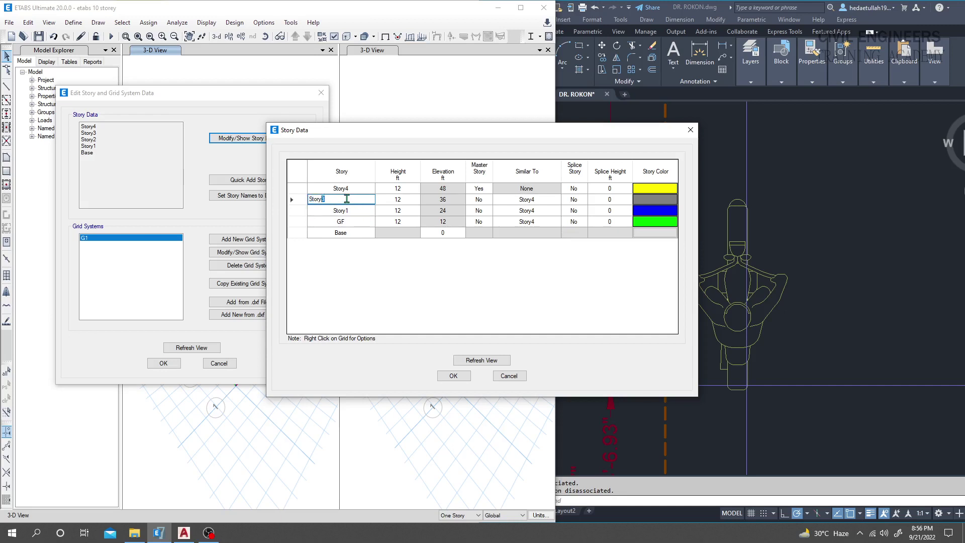
{"action": "type", "text": "2"}
{"action": "left_click", "coordinate": [356, 189]}
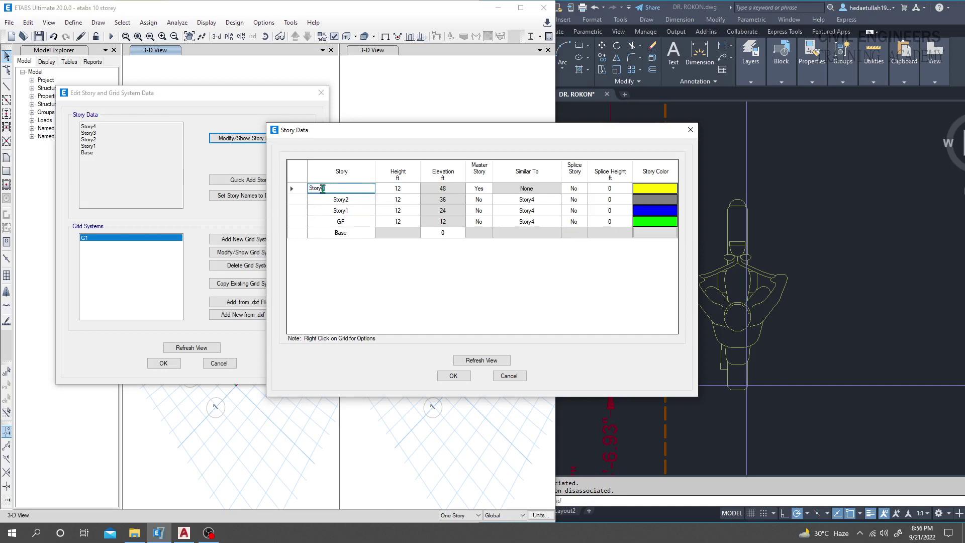
Step: Set the story height of GF to 8 ft and of Story1, Story2 and Story3 to 10 ft, and apply the story data
{"action": "left_click", "coordinate": [402, 221]}
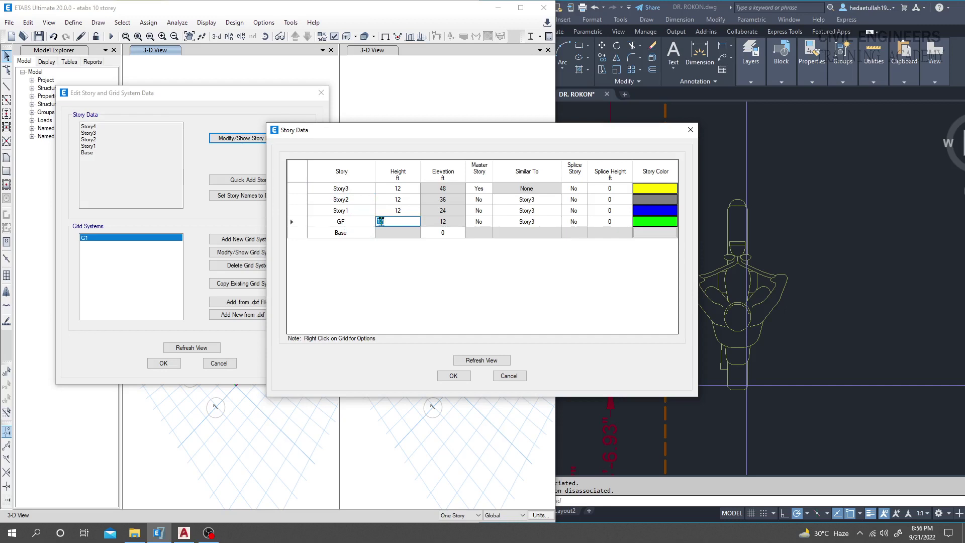
{"action": "left_click", "coordinate": [403, 210]}
{"action": "left_click_drag", "start_coordinate": [400, 210], "coordinate": [387, 211]}
{"action": "type", "text": "10"}
{"action": "left_click", "coordinate": [404, 198]}
{"action": "type", "text": "10"}
{"action": "left_click", "coordinate": [404, 187]}
{"action": "type", "text": "1"}
{"action": "left_click", "coordinate": [411, 199]}
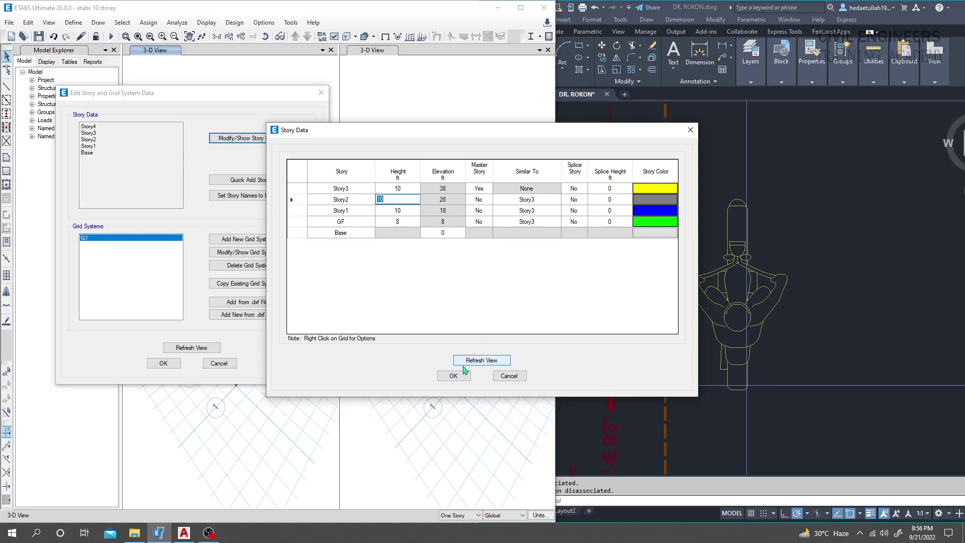
{"action": "left_click", "coordinate": [482, 360]}
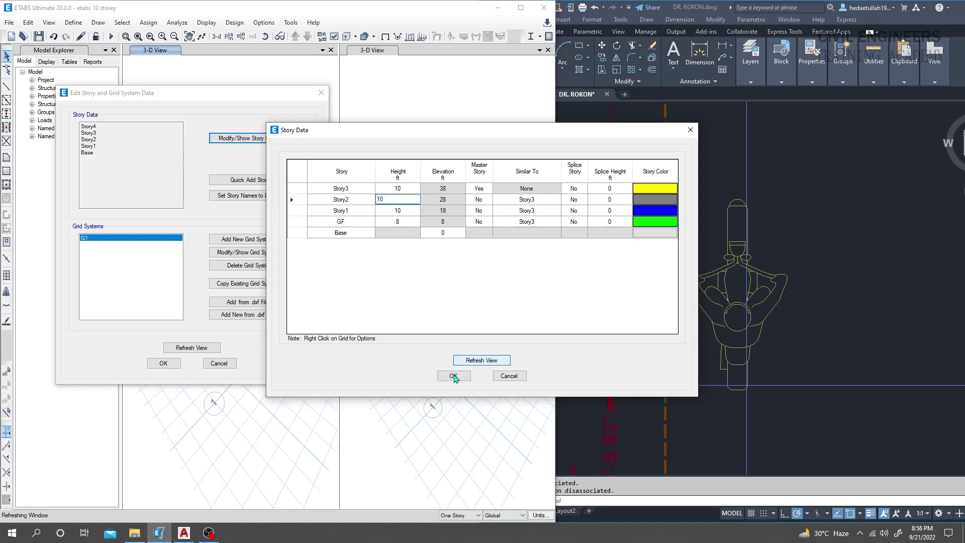
{"action": "left_click", "coordinate": [453, 376]}
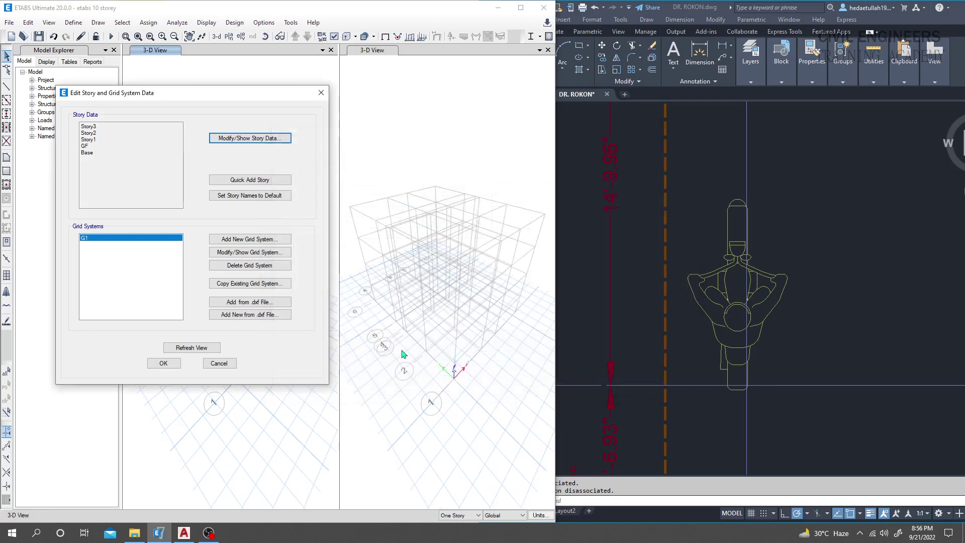
Step: Quick-add seven stories above Story3, up to Story10
{"action": "left_click", "coordinate": [251, 182]}
{"action": "left_click", "coordinate": [251, 181]}
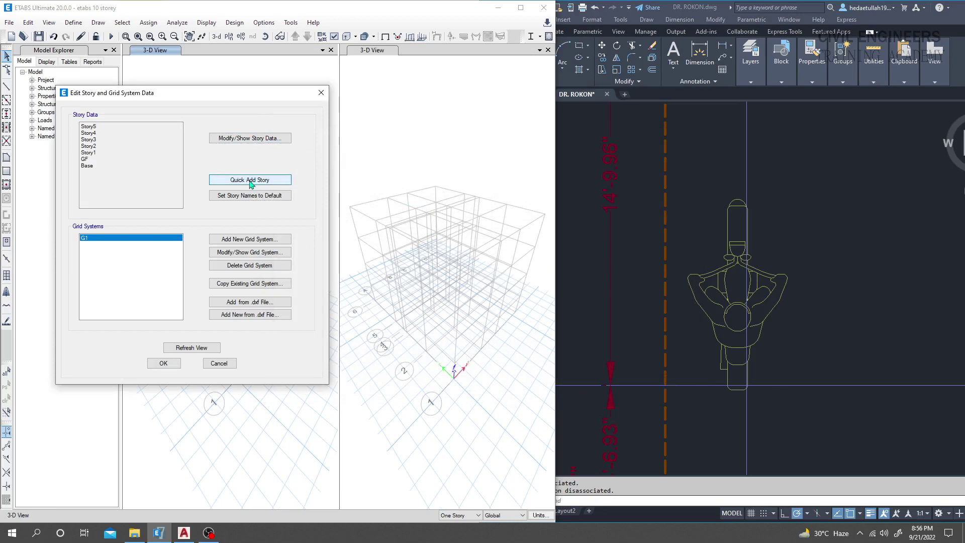
{"action": "left_click", "coordinate": [251, 181]}
{"action": "left_click", "coordinate": [251, 182]}
{"action": "left_click", "coordinate": [250, 181]}
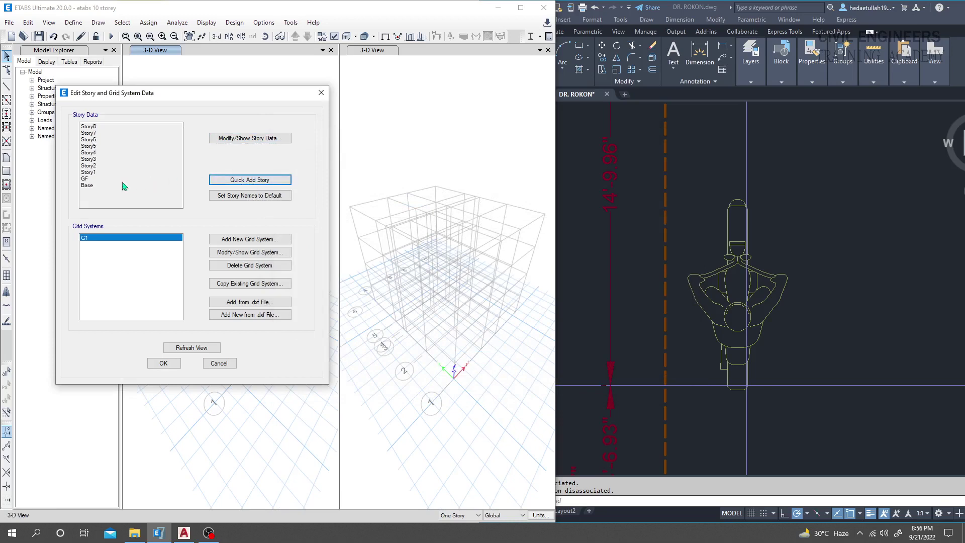
{"action": "left_click", "coordinate": [251, 181]}
{"action": "left_click", "coordinate": [251, 181]}
Step: Reopen the story data and rename Story9 as Story.Roof and Story10 as TR
{"action": "left_click", "coordinate": [239, 143]}
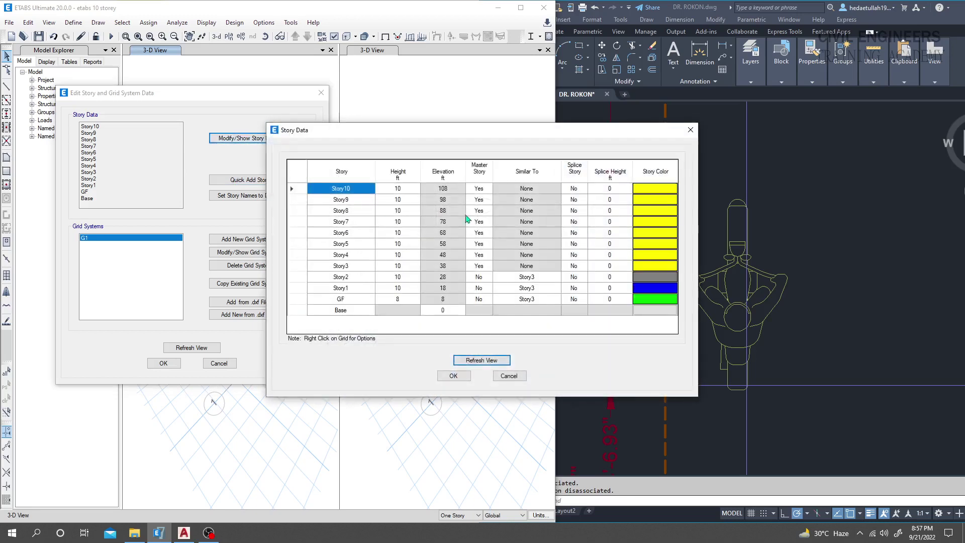
{"action": "left_click", "coordinate": [354, 199]}
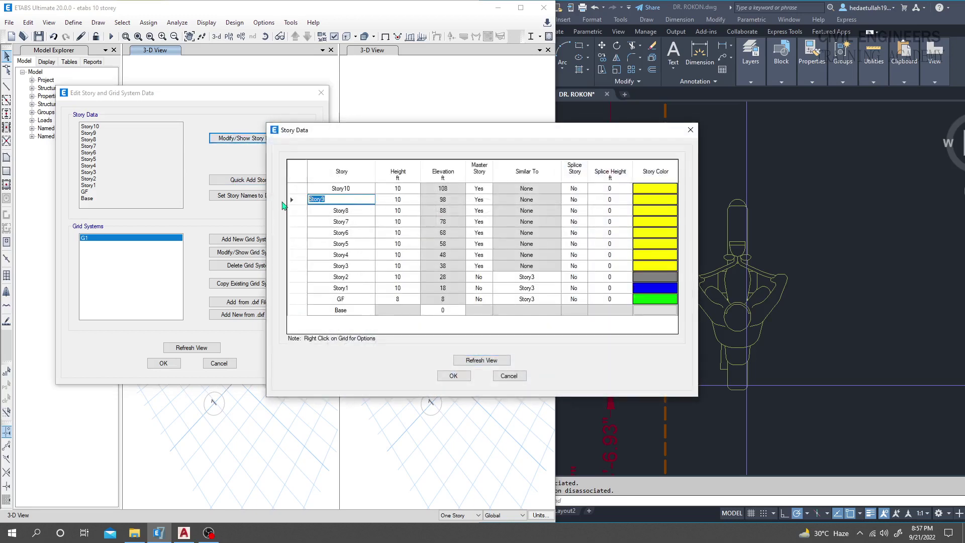
{"action": "type", "text": "S"}
{"action": "left_click", "coordinate": [336, 190]}
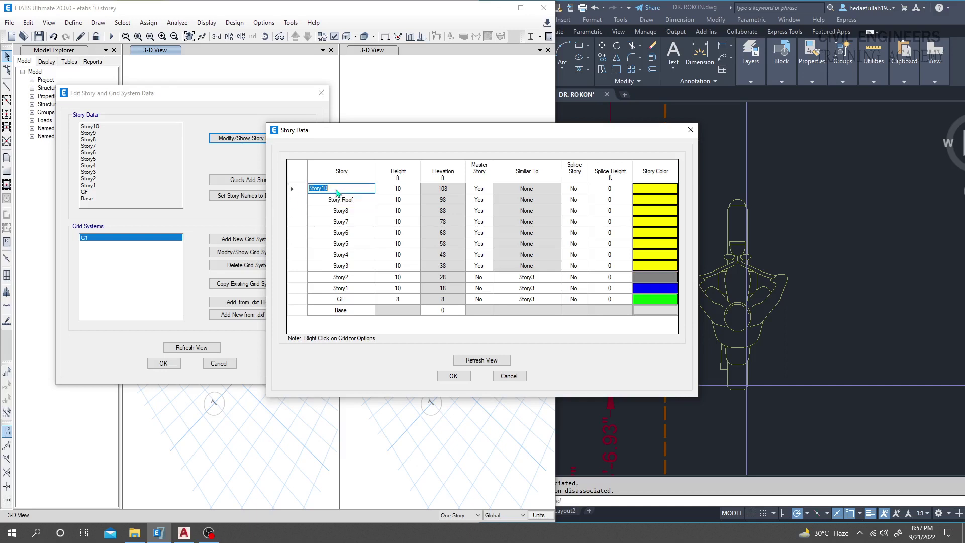
{"action": "type", "text": "TR"}
{"action": "key", "text": "Return"}
Step: Set the height of story TR to 8 ft
{"action": "left_click", "coordinate": [409, 188]}
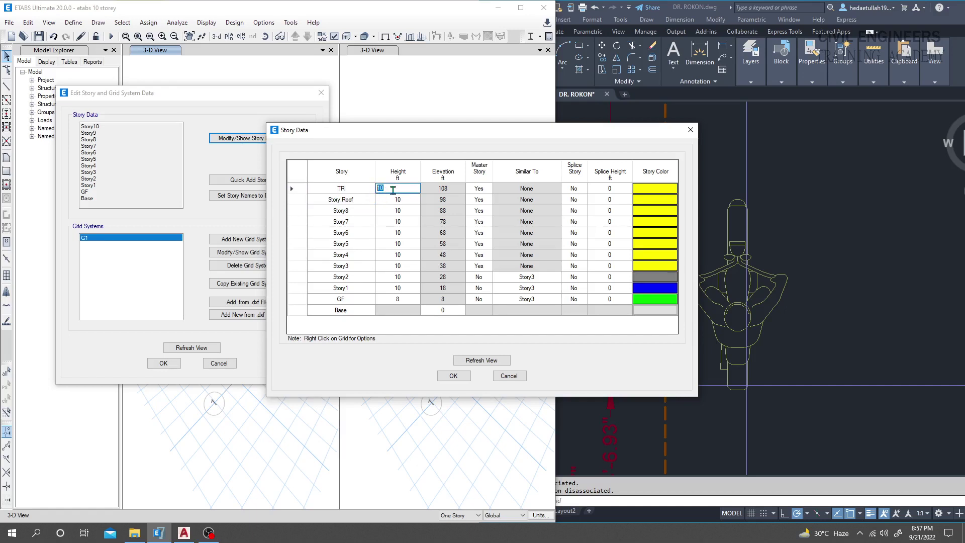
{"action": "type", "text": "8"}
{"action": "left_click", "coordinate": [400, 201]}
Step: Review the story names one by one in the story data, from GF up to TR
{"action": "left_click", "coordinate": [335, 300]}
{"action": "left_click", "coordinate": [341, 289]}
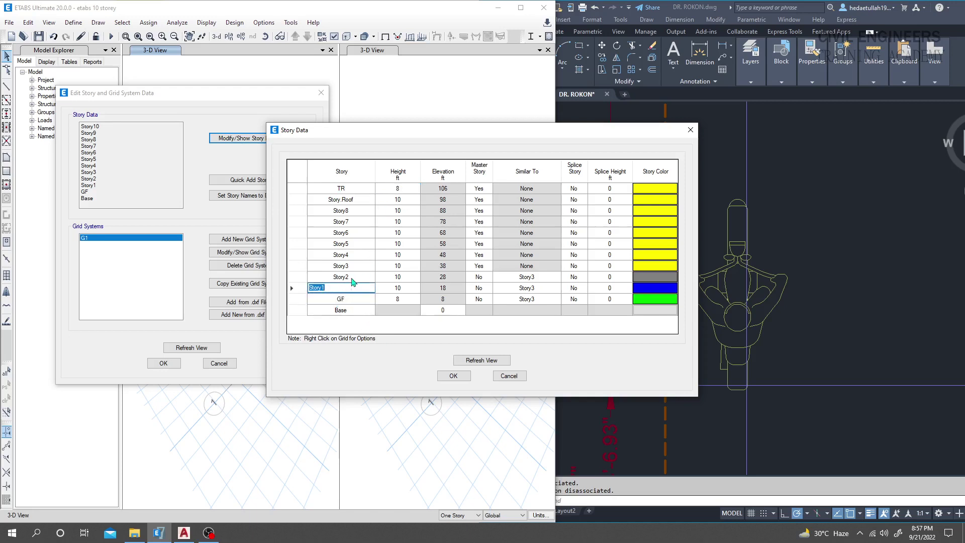
{"action": "left_click", "coordinate": [353, 276]}
{"action": "left_click", "coordinate": [350, 266]}
{"action": "left_click", "coordinate": [347, 255]}
{"action": "left_click", "coordinate": [347, 244]}
{"action": "left_click", "coordinate": [347, 233]}
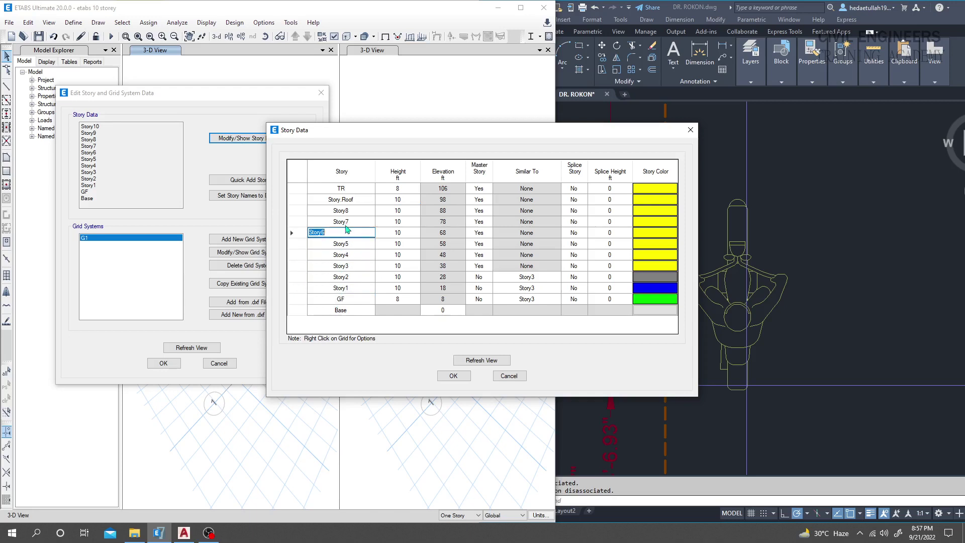
{"action": "left_click", "coordinate": [346, 222]}
{"action": "left_click", "coordinate": [345, 210]}
{"action": "left_click", "coordinate": [347, 197]}
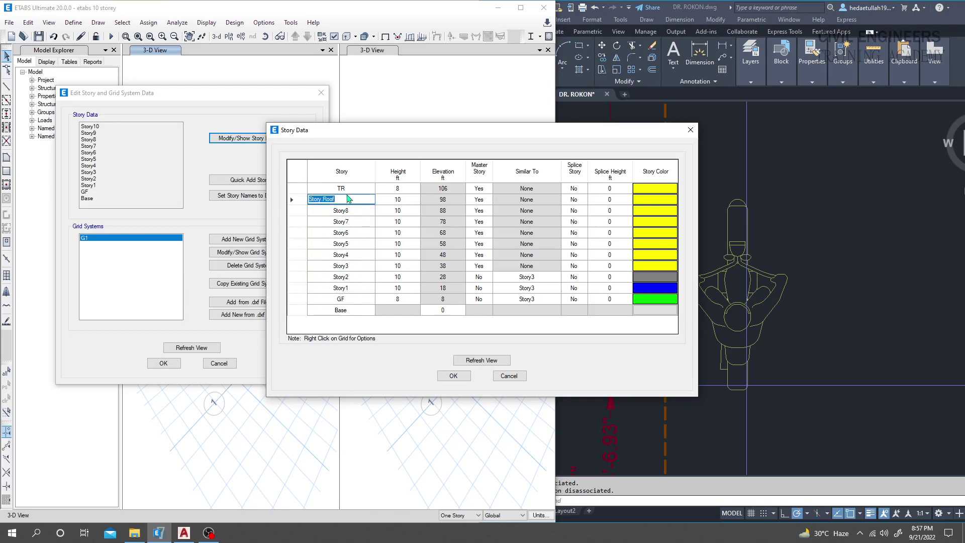
{"action": "left_click", "coordinate": [350, 190]}
{"action": "left_click", "coordinate": [351, 201]}
{"action": "left_click", "coordinate": [349, 188]}
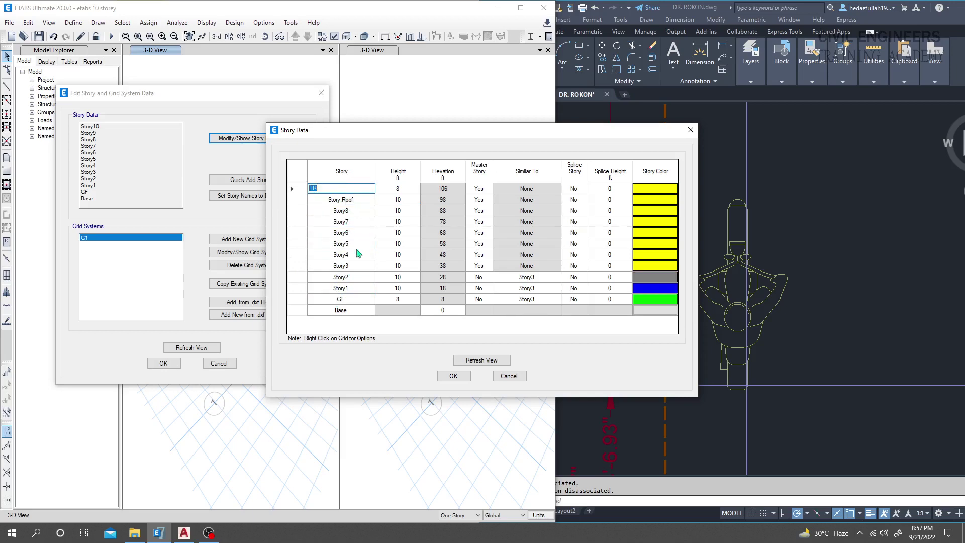
Step: Apply the story data and quick-add one more story above TR
{"action": "left_click", "coordinate": [457, 375]}
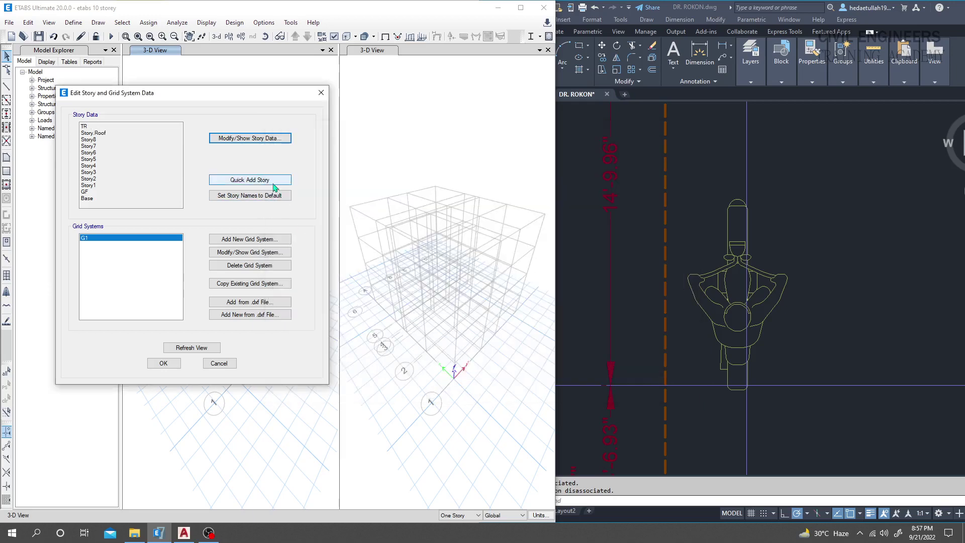
{"action": "left_click", "coordinate": [256, 179]}
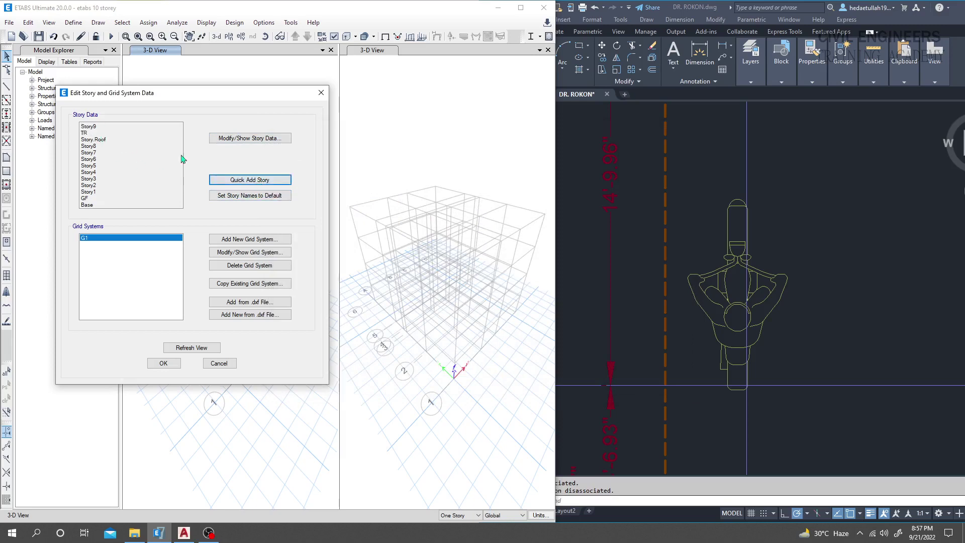
Step: Reopen the story data, rename the existing TR story as Roof and the new top story as TR
{"action": "left_click", "coordinate": [232, 140]}
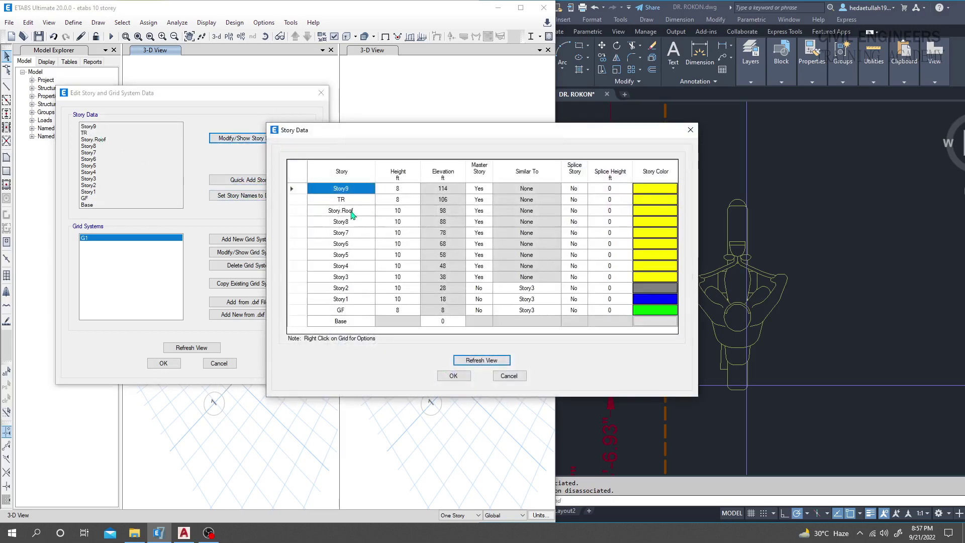
{"action": "left_click", "coordinate": [352, 213]}
{"action": "double_click", "coordinate": [355, 189]}
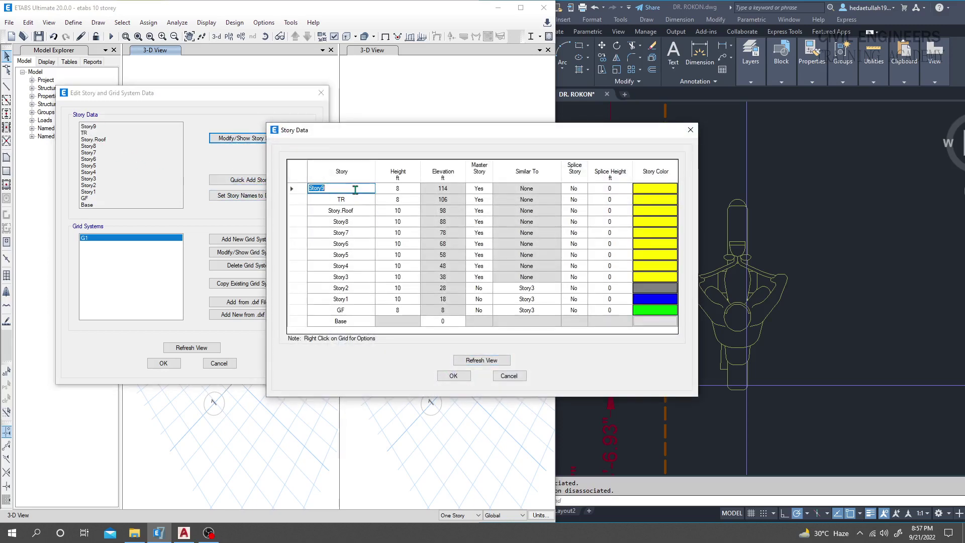
{"action": "double_click", "coordinate": [359, 200]}
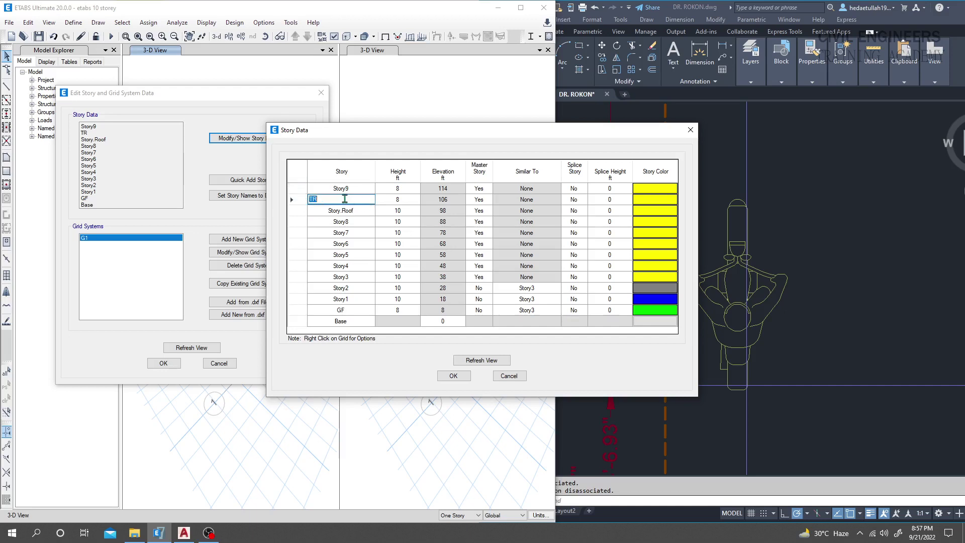
{"action": "type", "text": "Roof"}
{"action": "double_click", "coordinate": [341, 187]}
{"action": "type", "text": "T"}
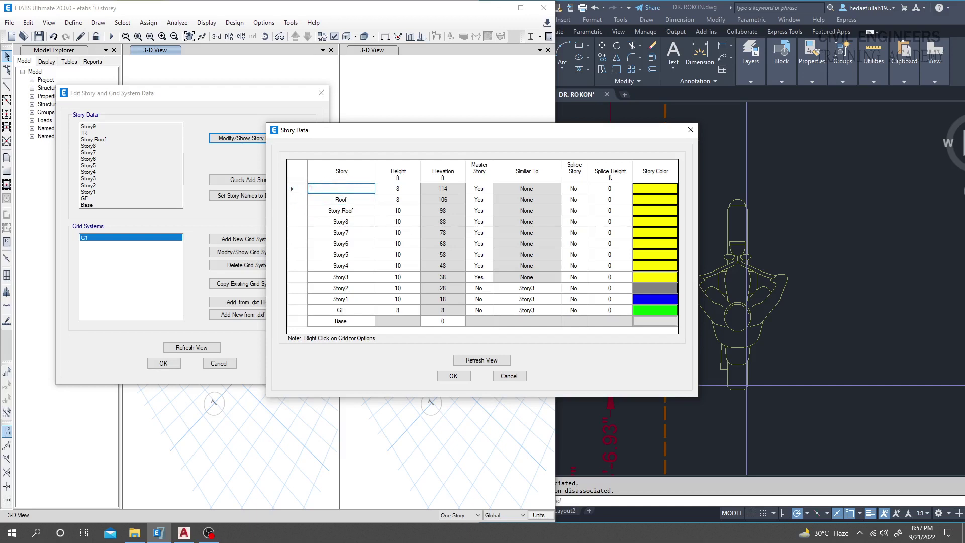
{"action": "type", "text": "R"}
Step: Rename the Story.Roof level above Story8 as Story9
{"action": "left_click", "coordinate": [345, 210]}
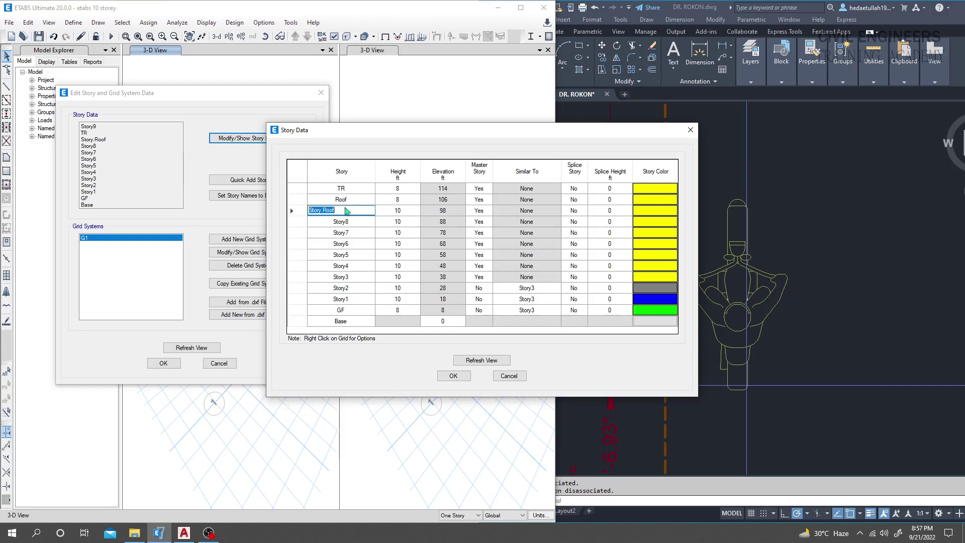
{"action": "key", "text": "Up"}
{"action": "double_click", "coordinate": [350, 210]}
{"action": "left_click_drag", "start_coordinate": [347, 210], "coordinate": [327, 210]}
{"action": "left_click", "coordinate": [358, 222]}
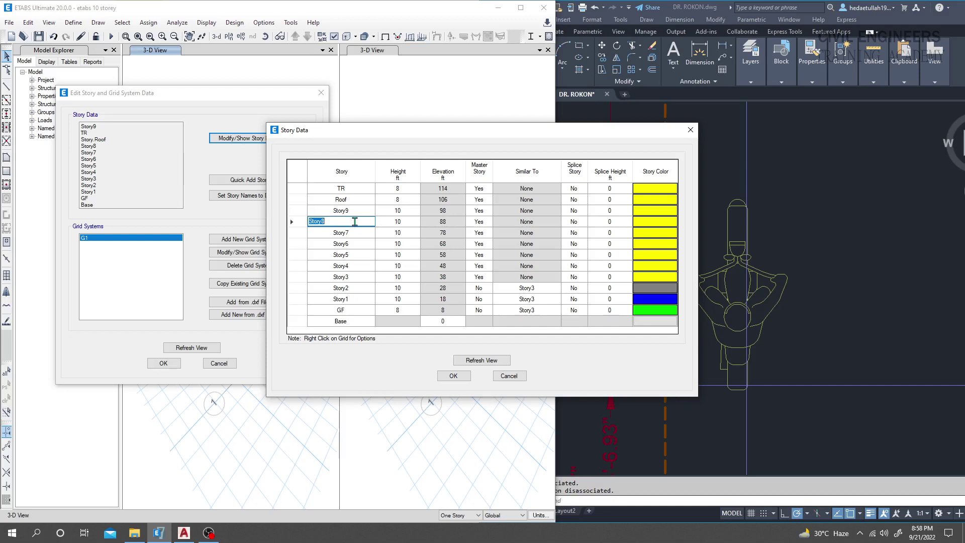
Step: Rename the Roof level below TR as Story.Roof
{"action": "left_click", "coordinate": [357, 200]}
{"action": "left_click", "coordinate": [355, 188]}
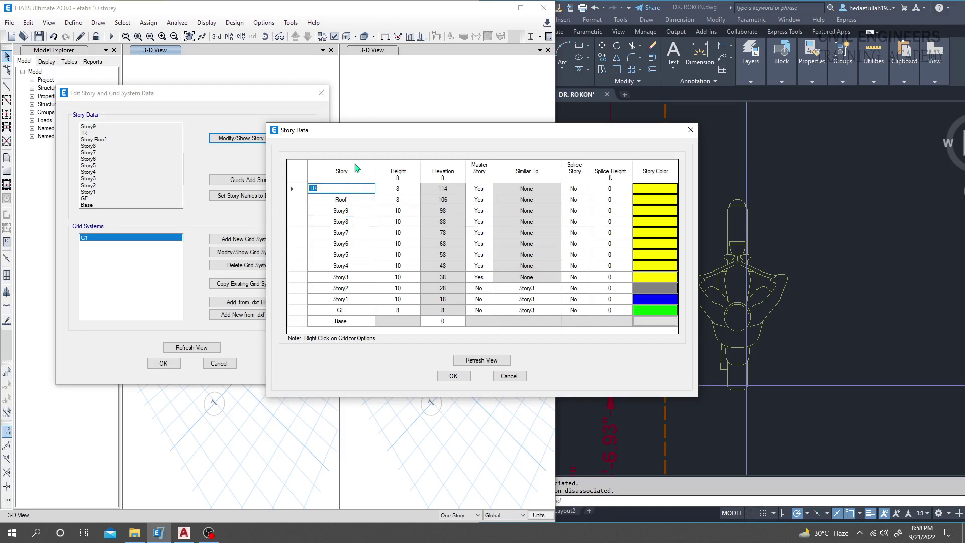
{"action": "left_click", "coordinate": [356, 202]}
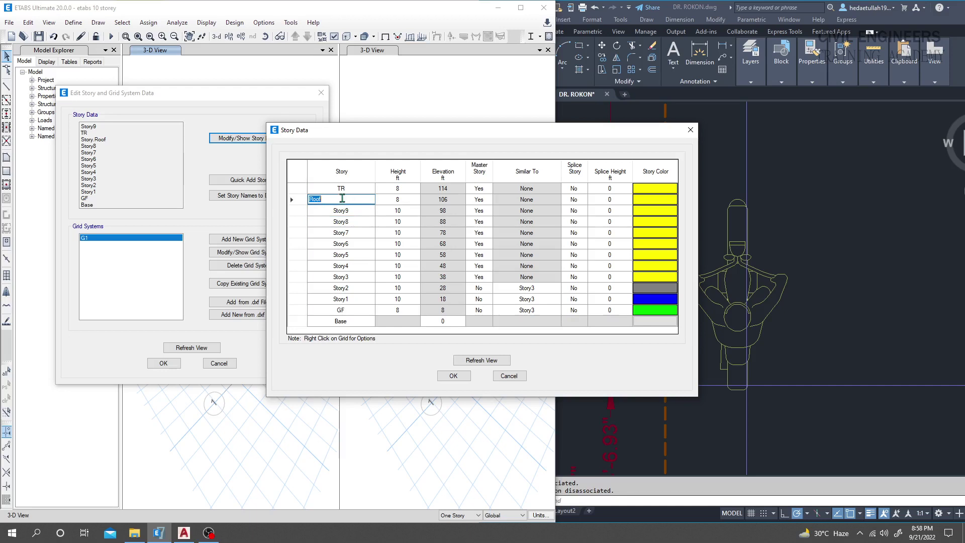
{"action": "left_click", "coordinate": [339, 199]}
{"action": "left_click", "coordinate": [352, 267]}
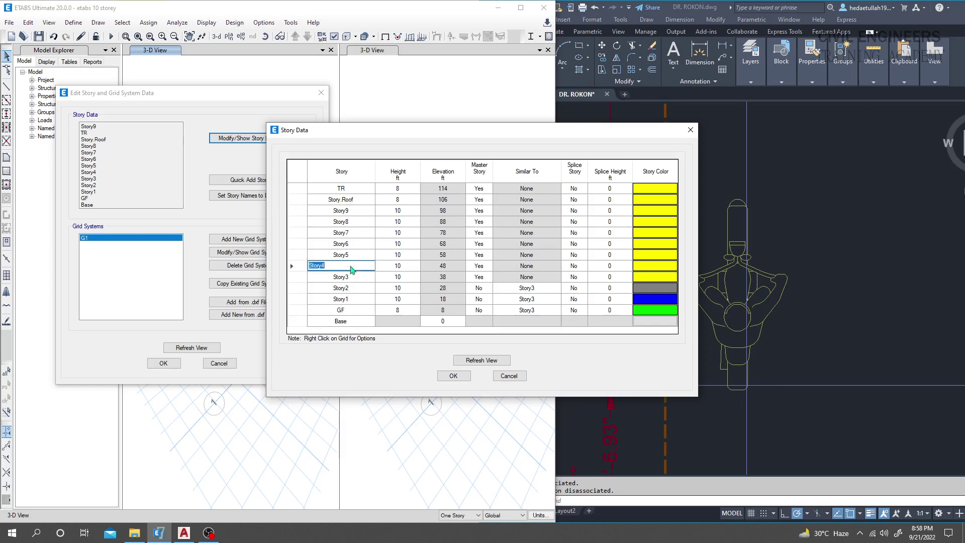
Step: Refresh the view, then accept the story data and the story and grid system edits
{"action": "left_click", "coordinate": [481, 360]}
{"action": "left_click", "coordinate": [452, 375]}
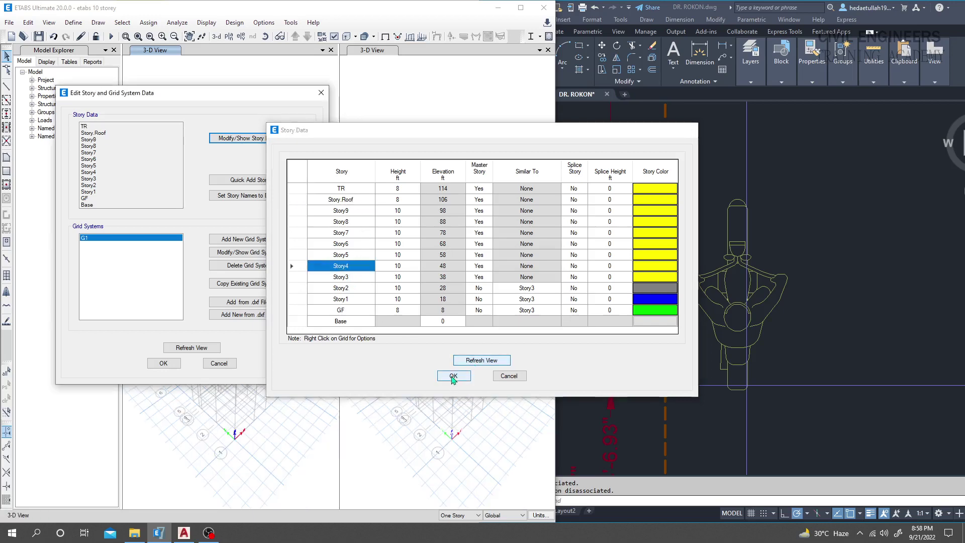
{"action": "left_click", "coordinate": [183, 348]}
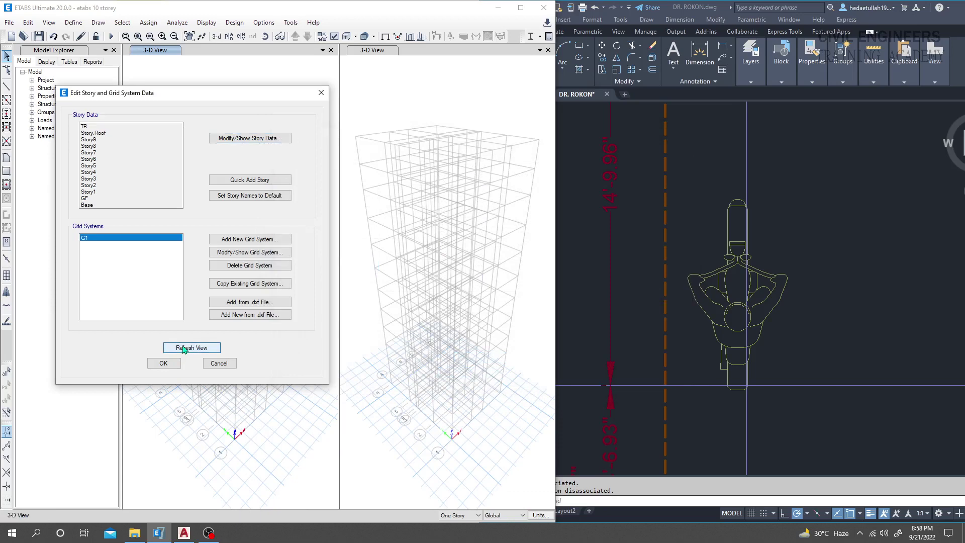
{"action": "left_click", "coordinate": [164, 363]}
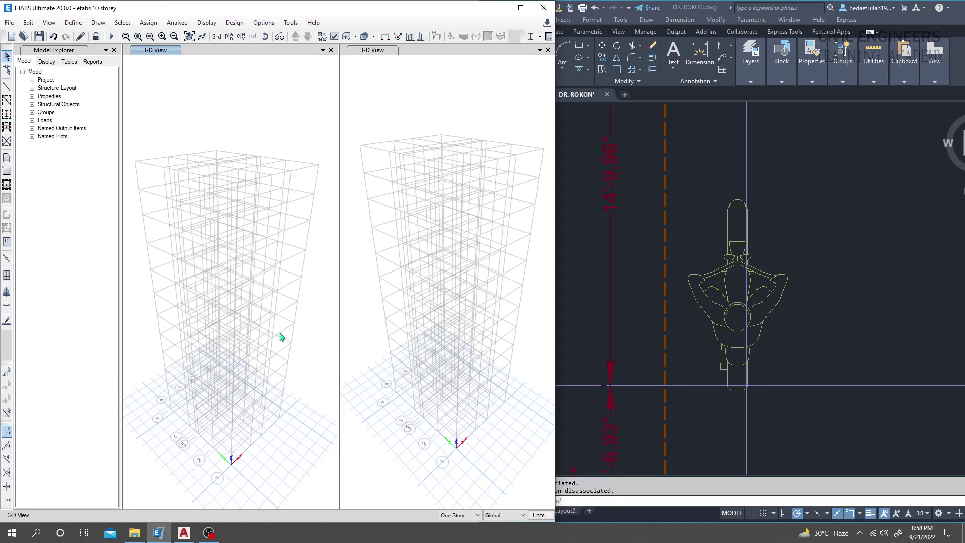
Step: Switch to AutoCAD and examine the whole column layout plan
{"action": "left_click", "coordinate": [719, 7]}
{"action": "scroll", "coordinate": [571, 279], "scroll_direction": "down", "scroll_amount": 10}
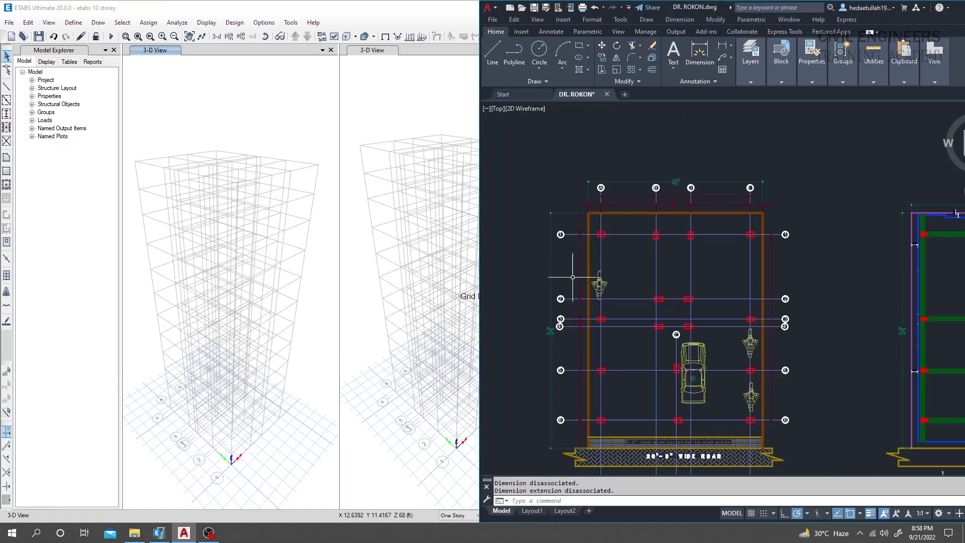
{"action": "middle_click_drag", "start_coordinate": [572, 277], "coordinate": [572, 253]}
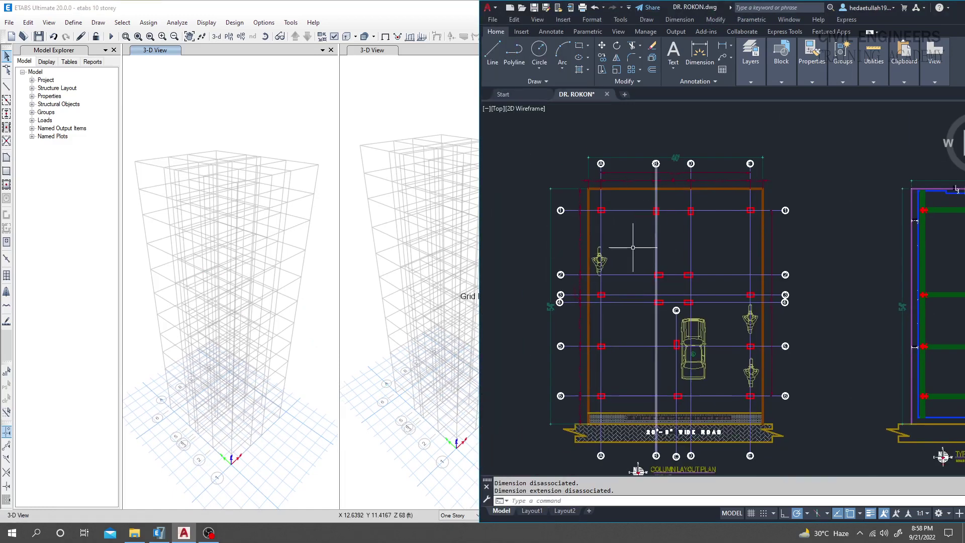
Step: Switch back to ETABS, display the GF plan view in place of one 3-D view, and maximize the program window
{"action": "left_click", "coordinate": [288, 410]}
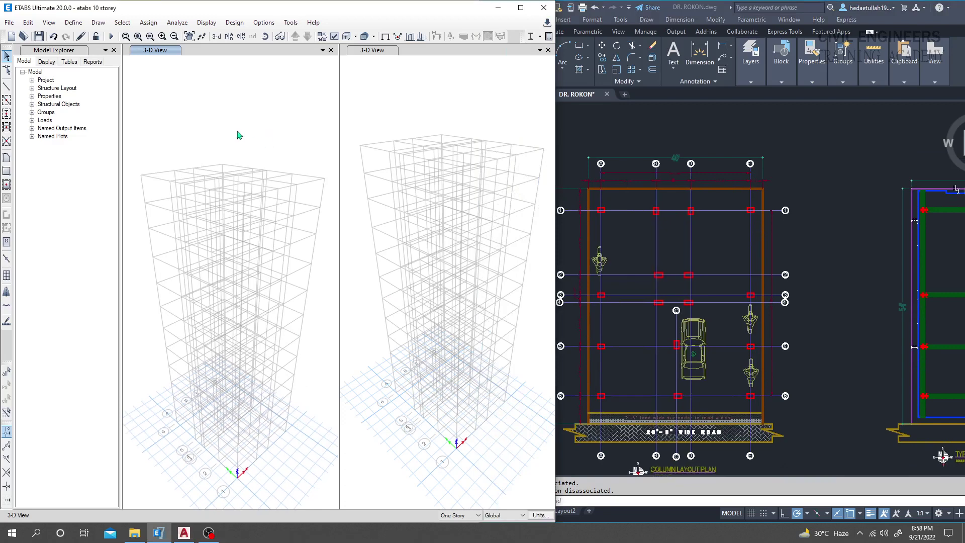
{"action": "left_click", "coordinate": [228, 36]}
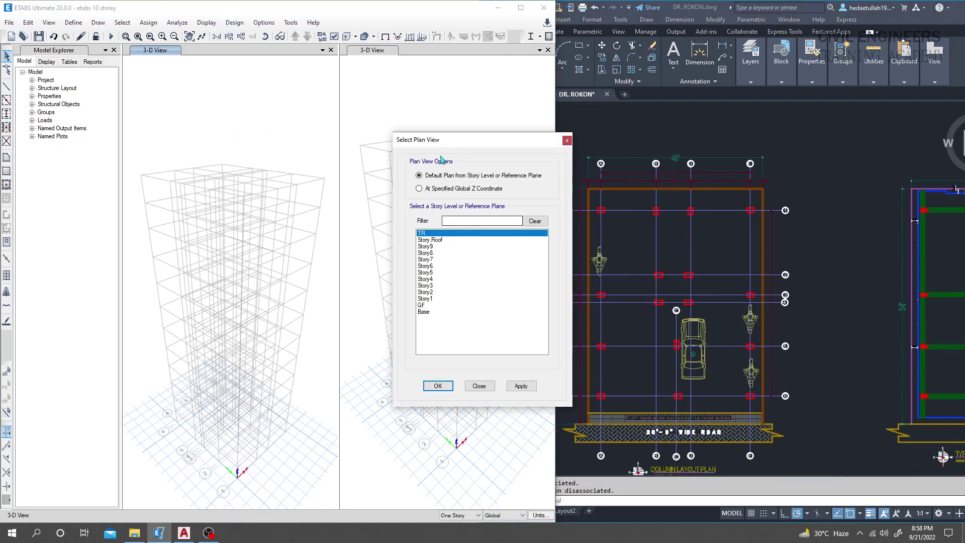
{"action": "left_click_drag", "start_coordinate": [445, 144], "coordinate": [358, 140]}
{"action": "left_click", "coordinate": [345, 302]}
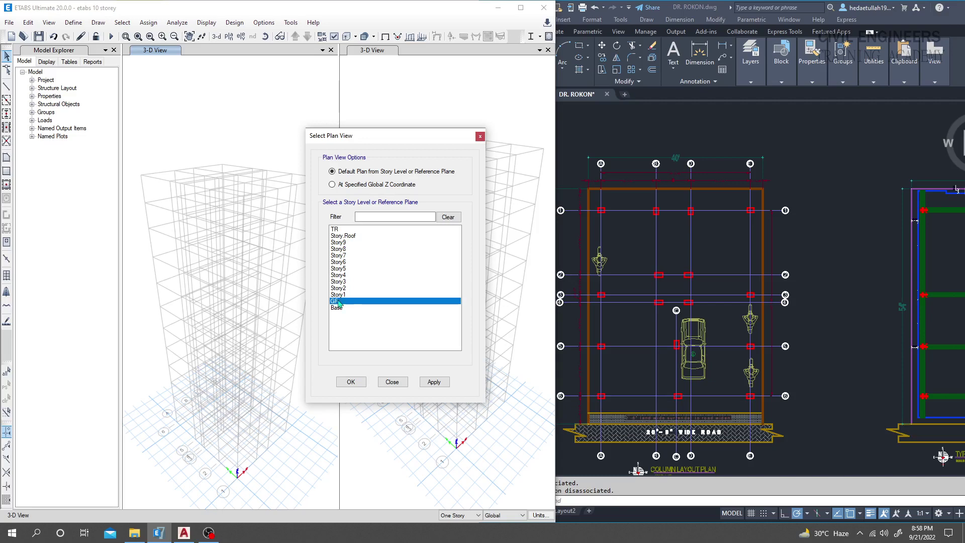
{"action": "left_click", "coordinate": [433, 382]}
{"action": "left_click", "coordinate": [404, 385]}
{"action": "left_click", "coordinate": [518, 9]}
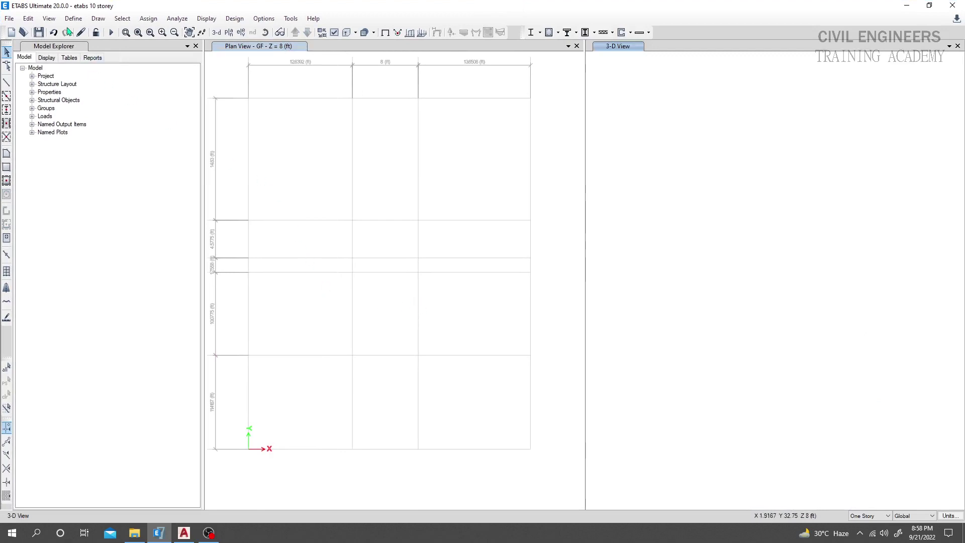
Step: Quick-draw C(15x15) columns at the four outer corner intersections of the grid in the GF plan
{"action": "left_click", "coordinate": [7, 110]}
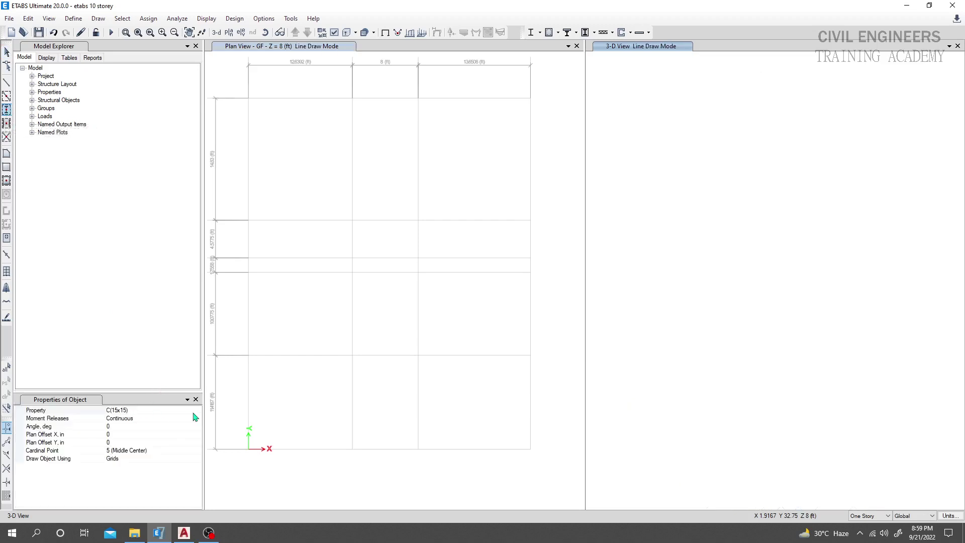
{"action": "left_click", "coordinate": [197, 411]}
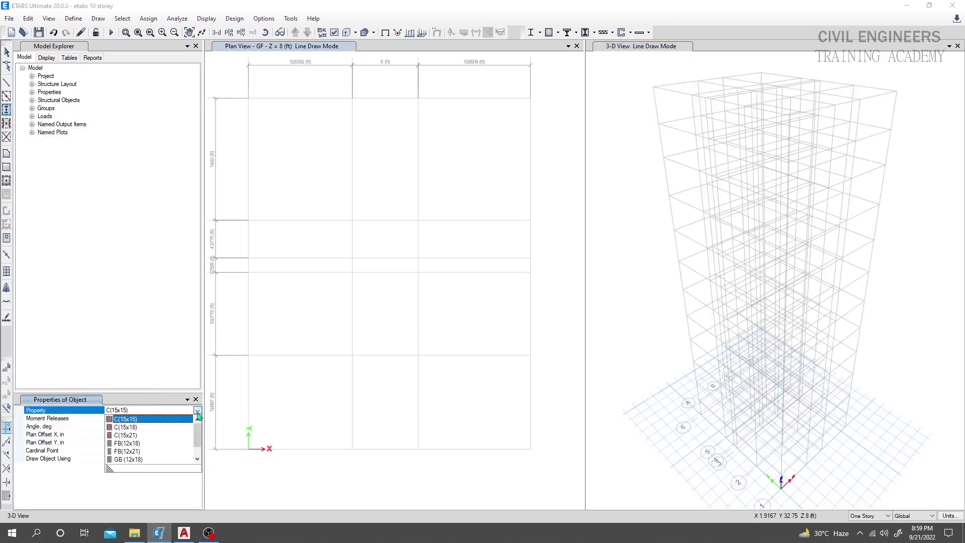
{"action": "left_click", "coordinate": [136, 420]}
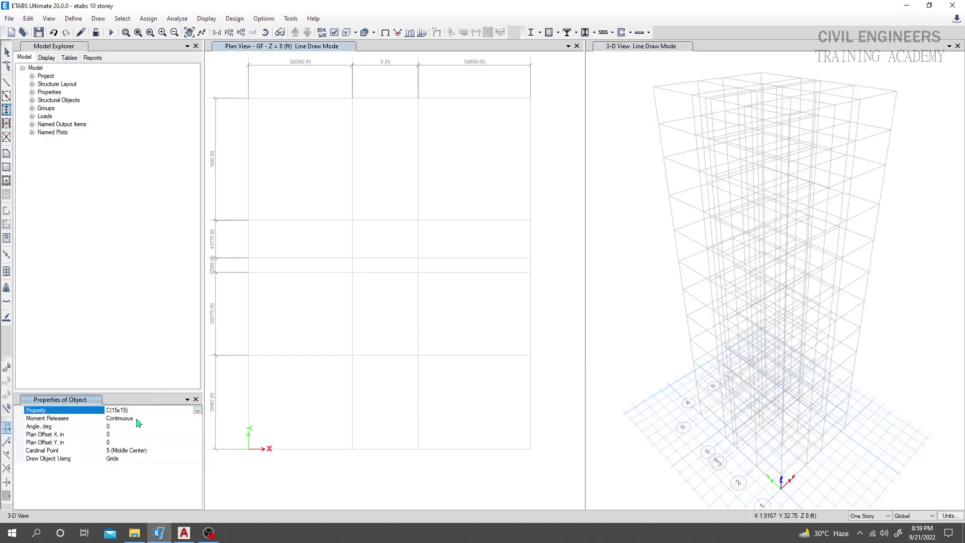
{"action": "left_click", "coordinate": [248, 101]}
{"action": "left_click", "coordinate": [248, 101]}
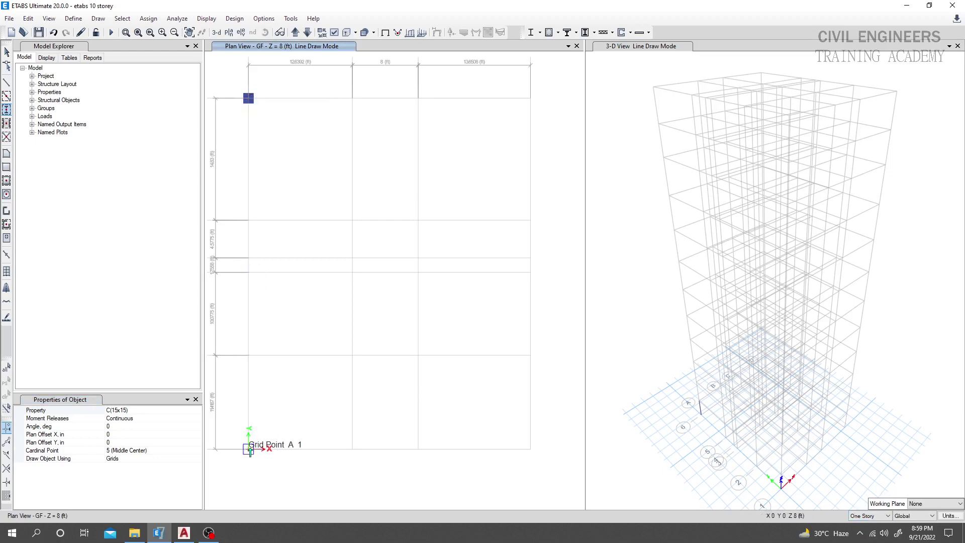
{"action": "left_click", "coordinate": [248, 448]}
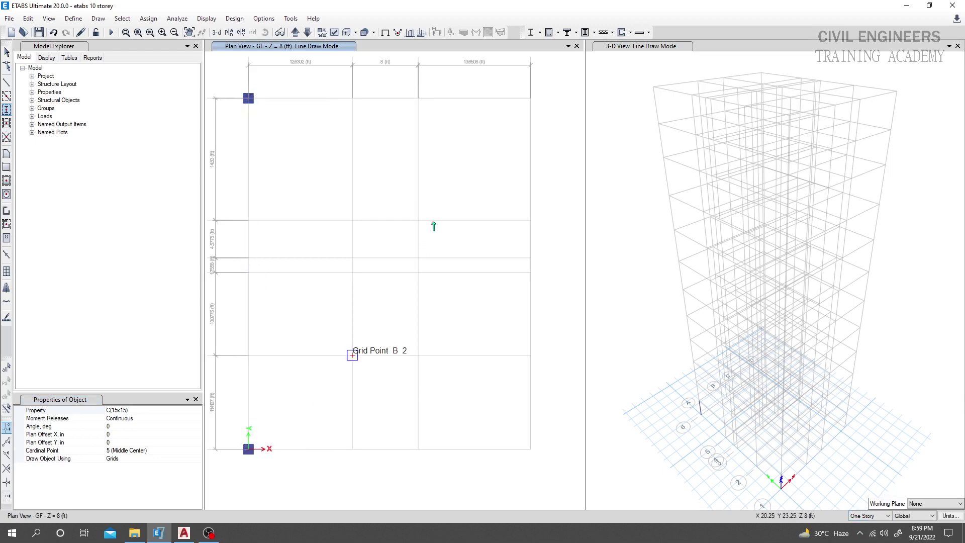
{"action": "left_click", "coordinate": [530, 99]}
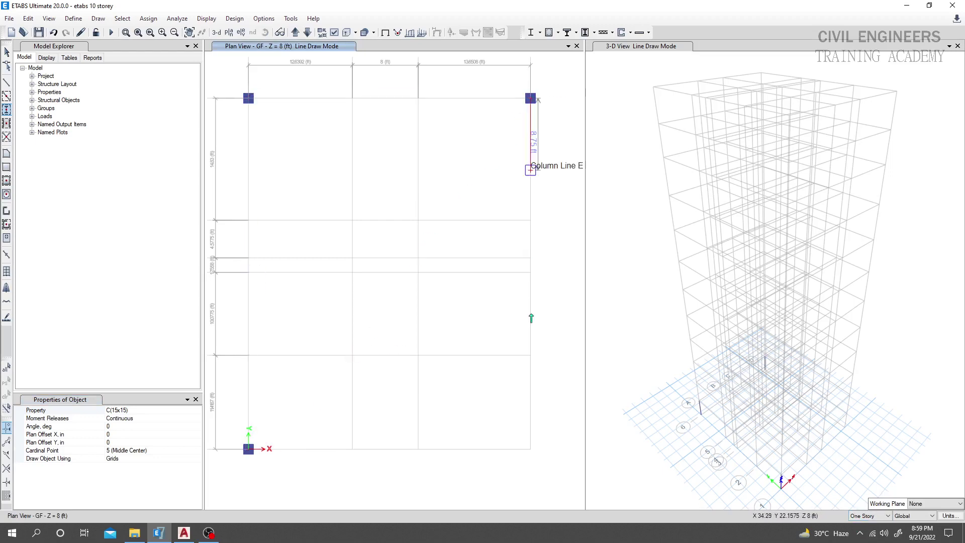
{"action": "left_click", "coordinate": [531, 449]}
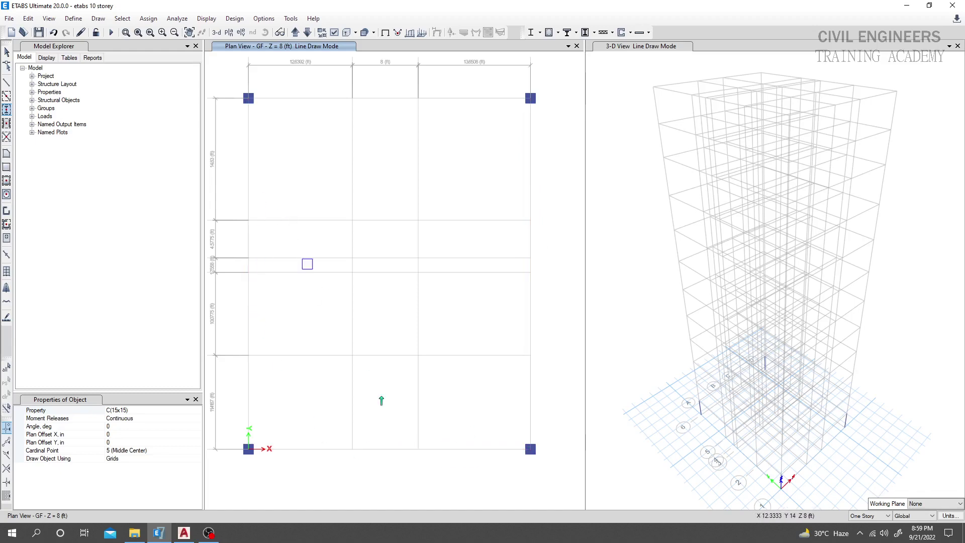
Step: Check the column layout plan in AutoCAD and quick-draw C(15x18) columns in ETABS at grid points A-4, A-2, D-4 and D-2
{"action": "left_click", "coordinate": [184, 532]}
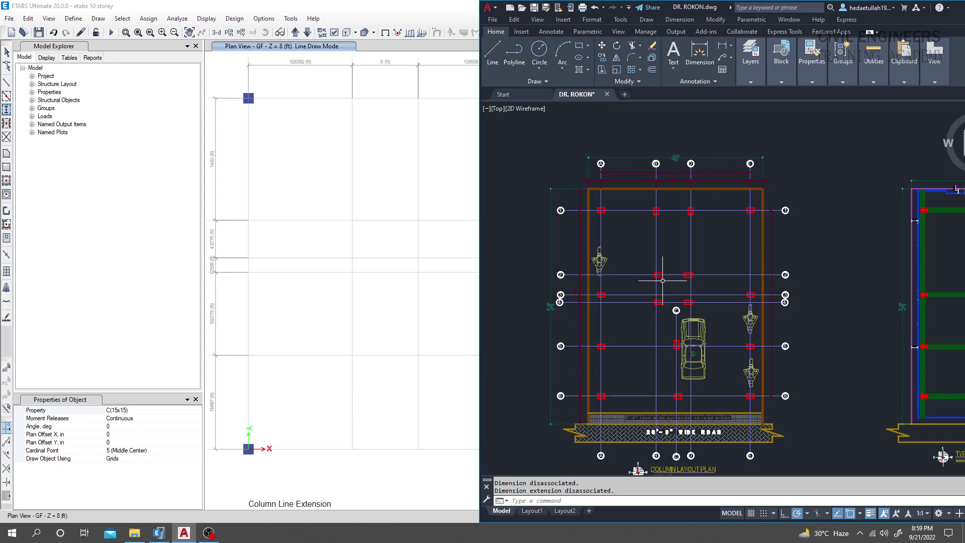
{"action": "left_click", "coordinate": [357, 541]}
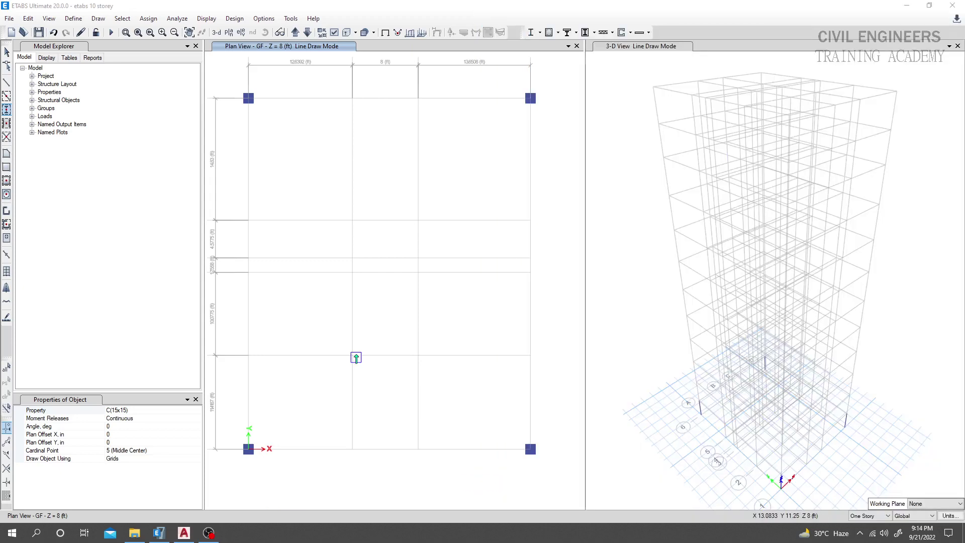
{"action": "left_click", "coordinate": [132, 411]}
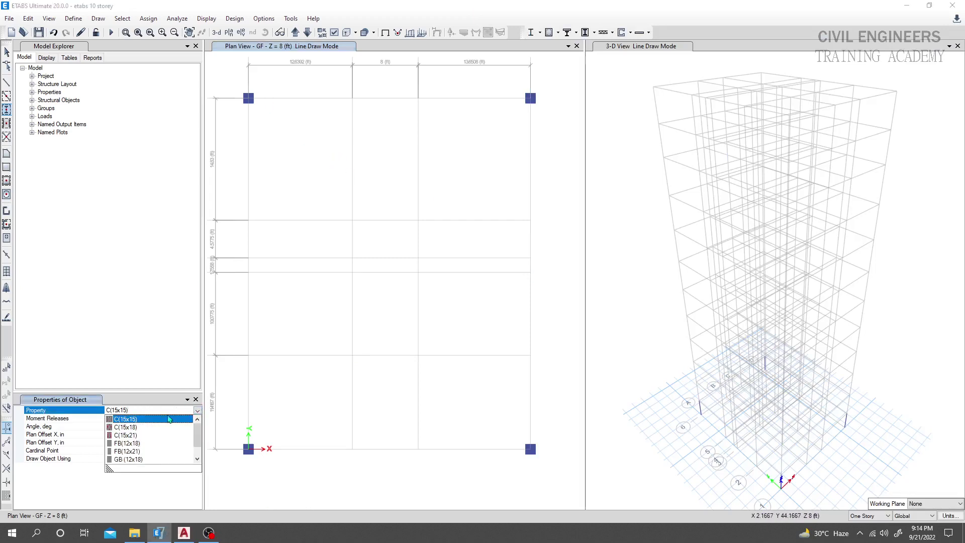
{"action": "left_click", "coordinate": [134, 428]}
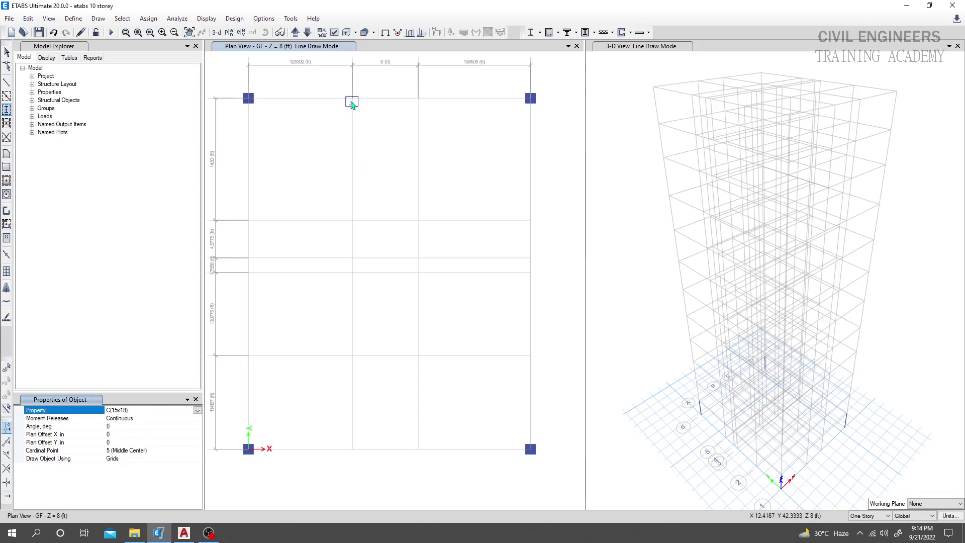
{"action": "left_click", "coordinate": [184, 533]}
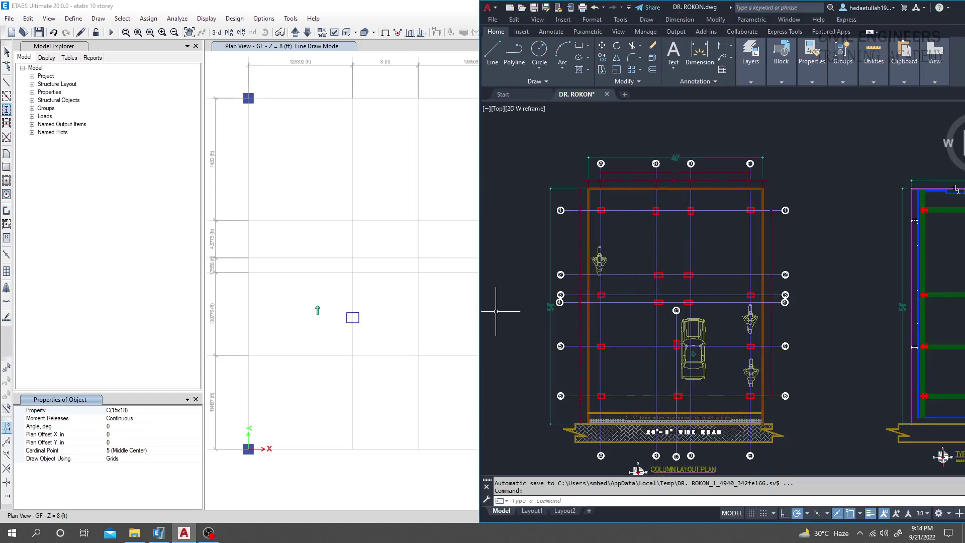
{"action": "left_click", "coordinate": [161, 411]}
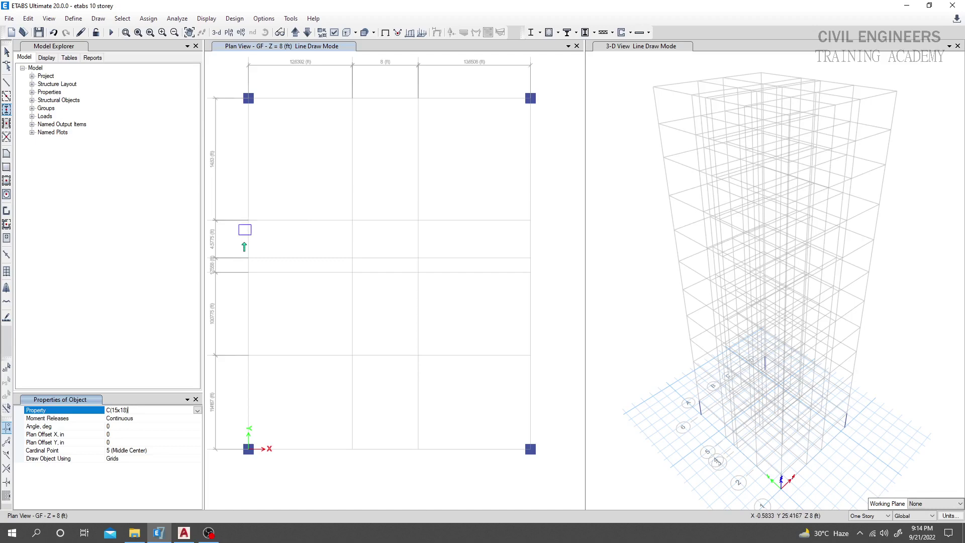
{"action": "left_click", "coordinate": [248, 259]}
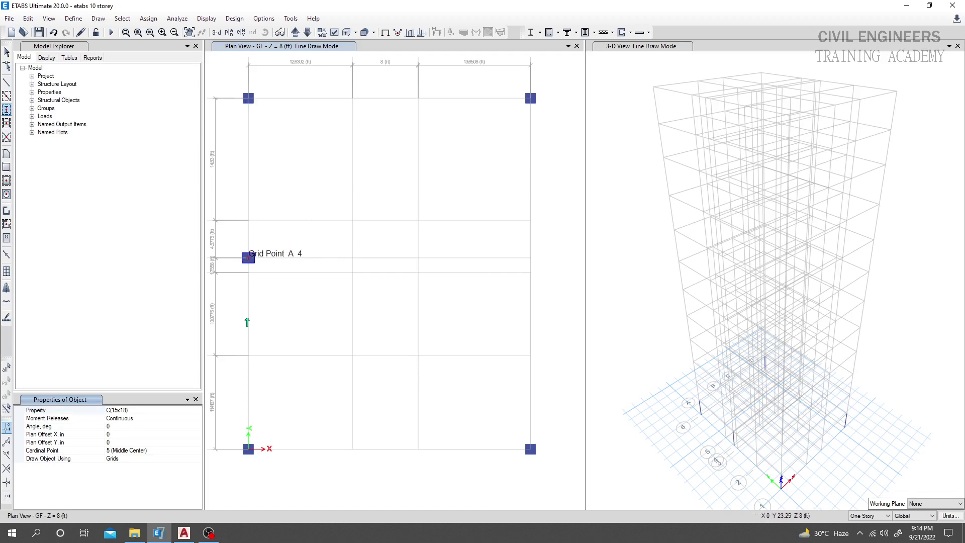
{"action": "left_click", "coordinate": [248, 355]}
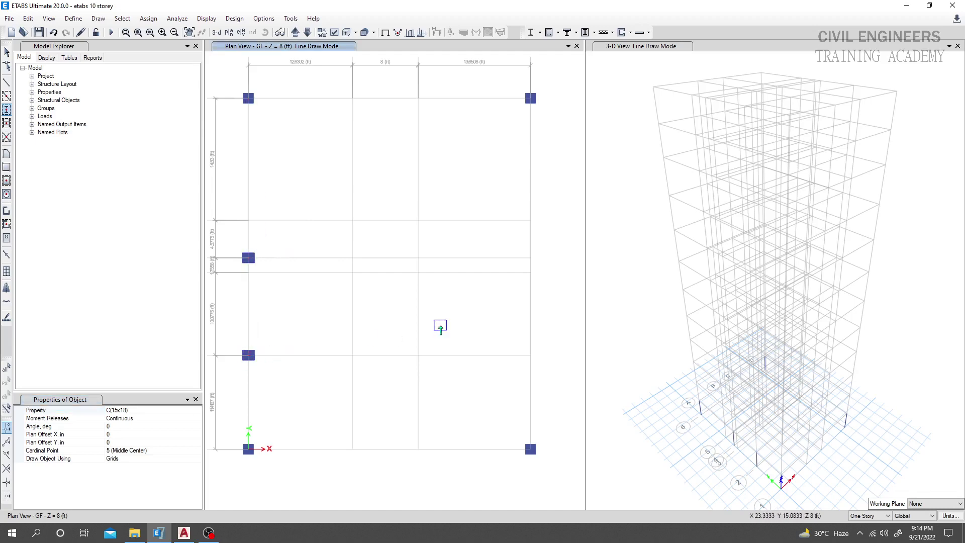
{"action": "left_click", "coordinate": [530, 257]}
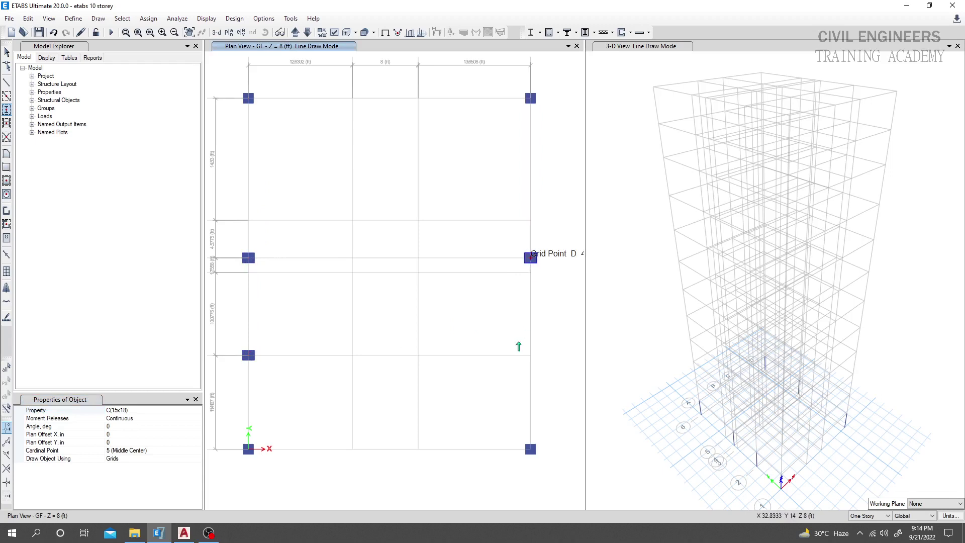
{"action": "left_click", "coordinate": [530, 354]}
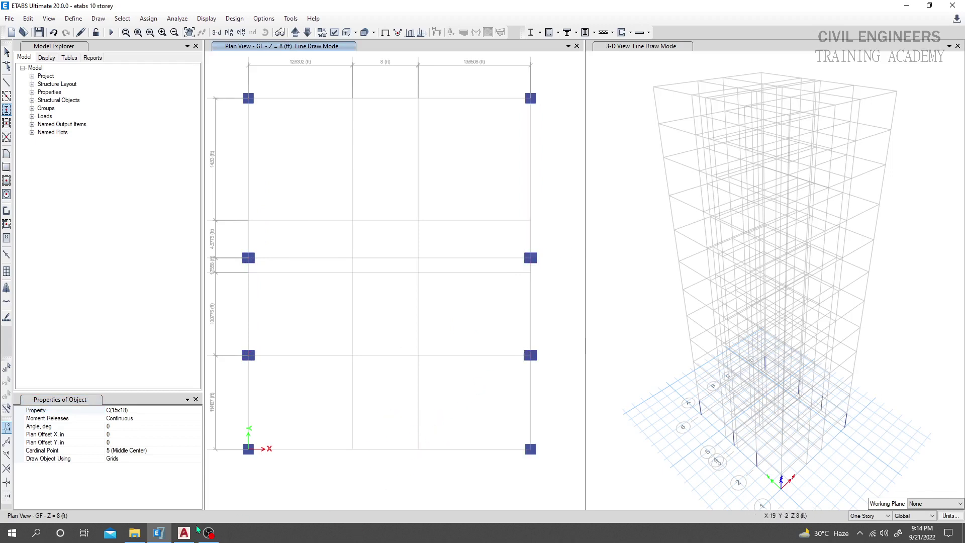
Step: Check the interior columns in the AutoCAD plan and quick-draw C(15x18) columns in ETABS at grid points B-3, B-5, C-5 and C-3
{"action": "left_click", "coordinate": [184, 532]}
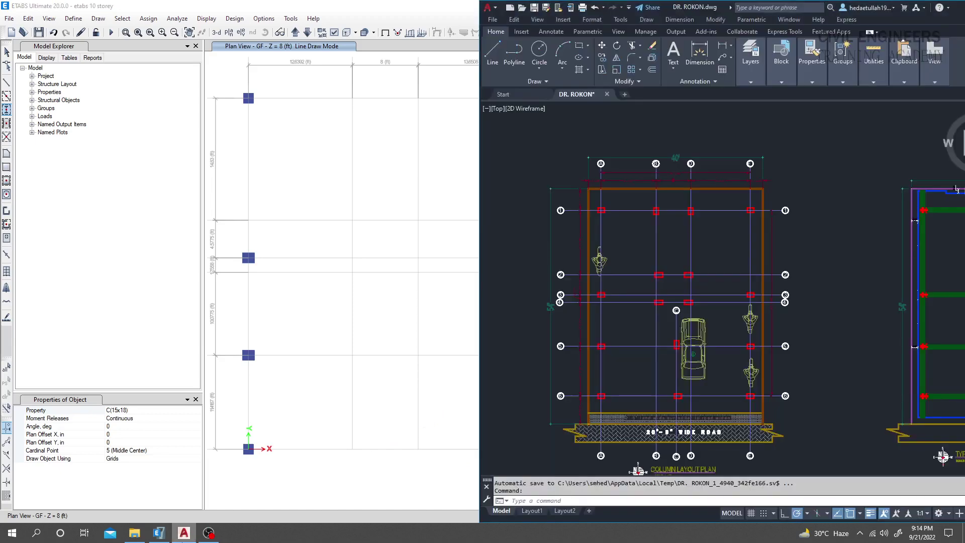
{"action": "scroll", "coordinate": [671, 317], "scroll_direction": "up", "scroll_amount": 5}
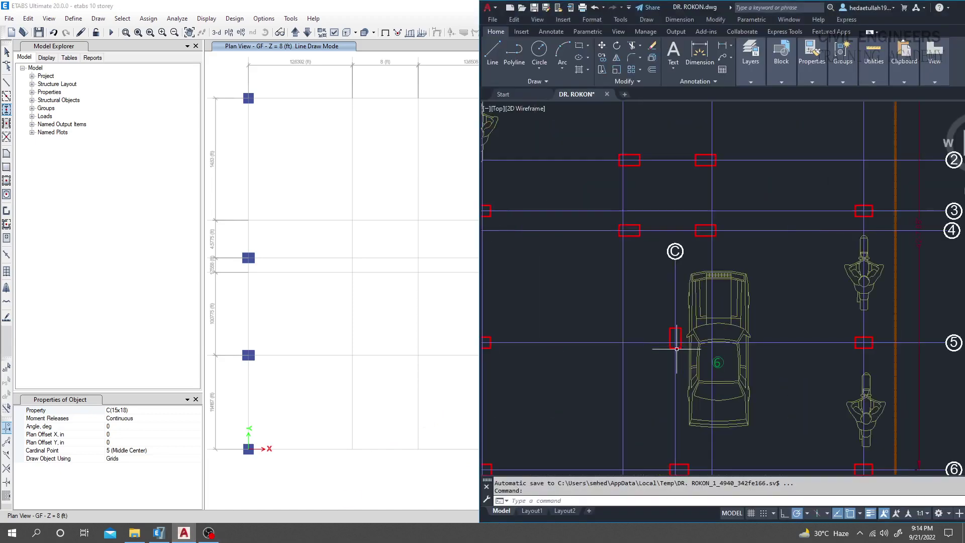
{"action": "scroll", "coordinate": [673, 299], "scroll_direction": "down", "scroll_amount": 4}
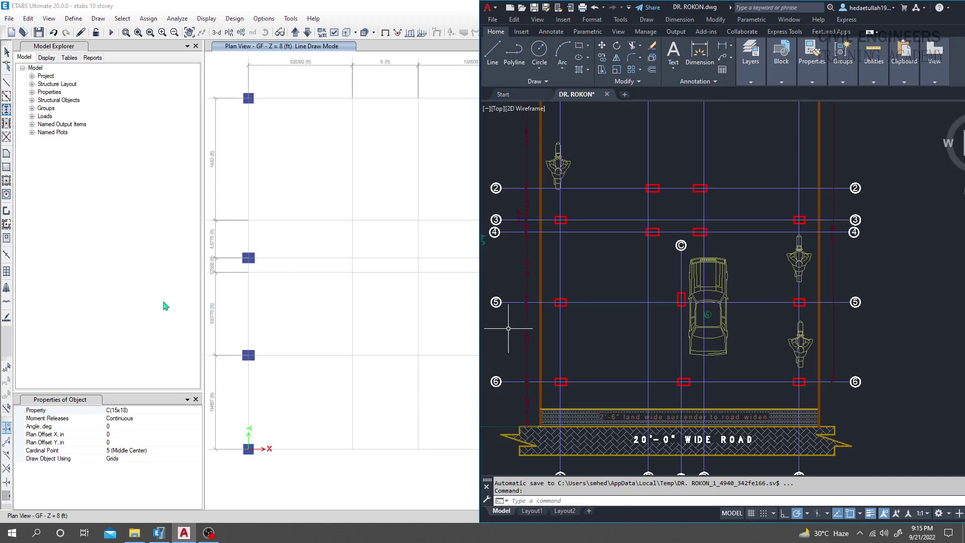
{"action": "left_click", "coordinate": [129, 401]}
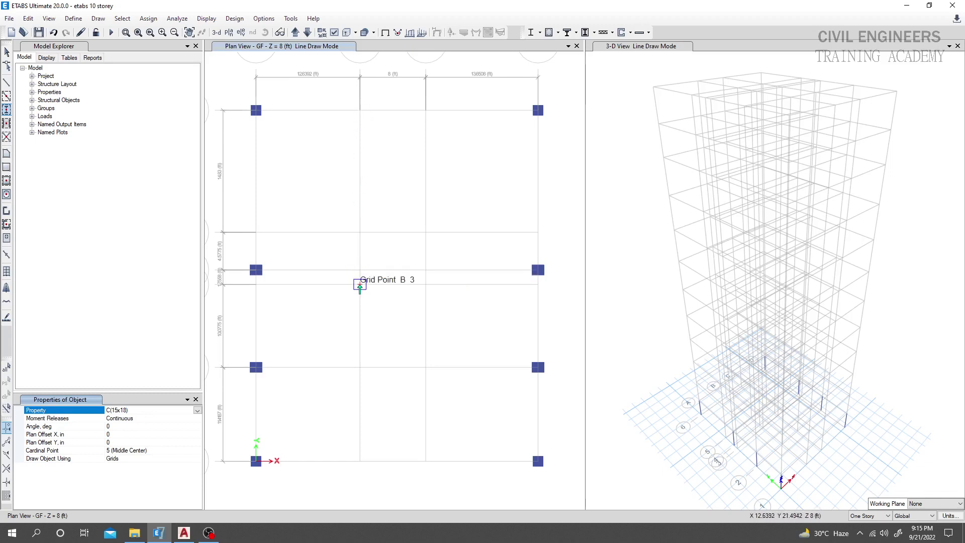
{"action": "left_click", "coordinate": [360, 284]}
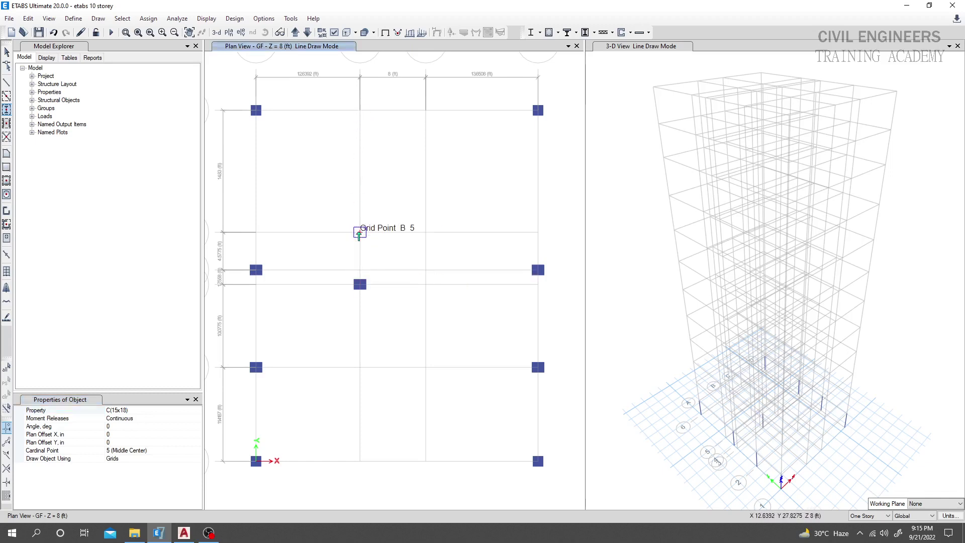
{"action": "left_click", "coordinate": [359, 233]}
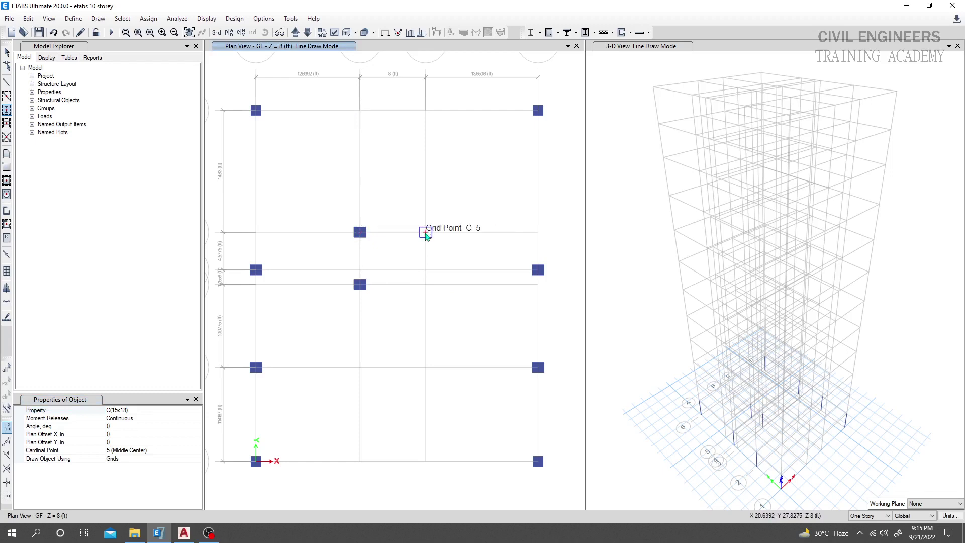
{"action": "left_click", "coordinate": [425, 232]}
{"action": "left_click", "coordinate": [426, 285]}
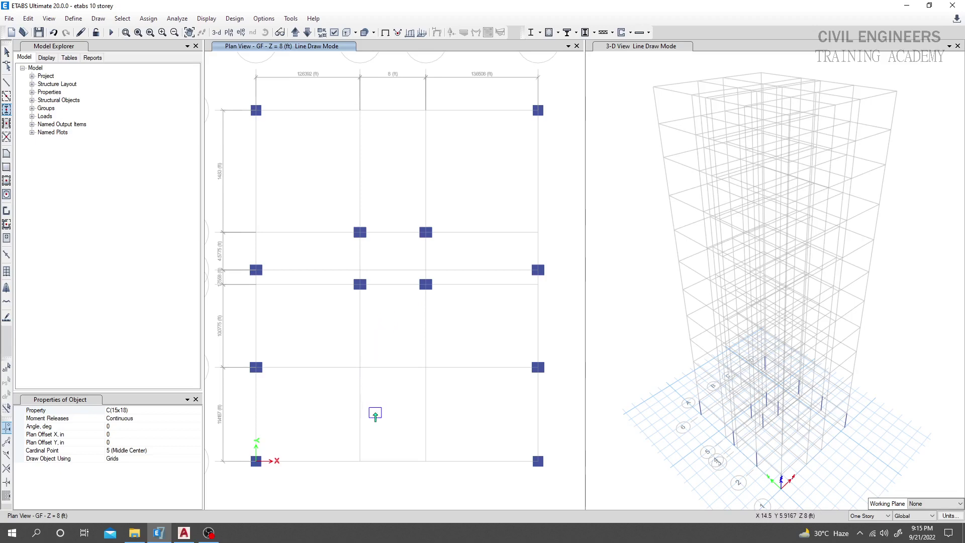
{"action": "scroll", "coordinate": [376, 422], "scroll_direction": "down", "scroll_amount": 1}
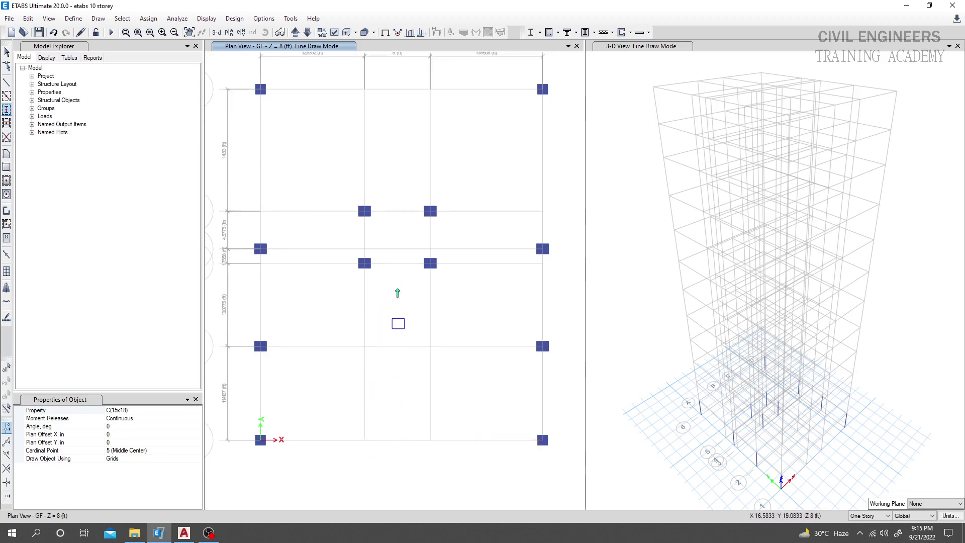
{"action": "key", "text": "Escape"}
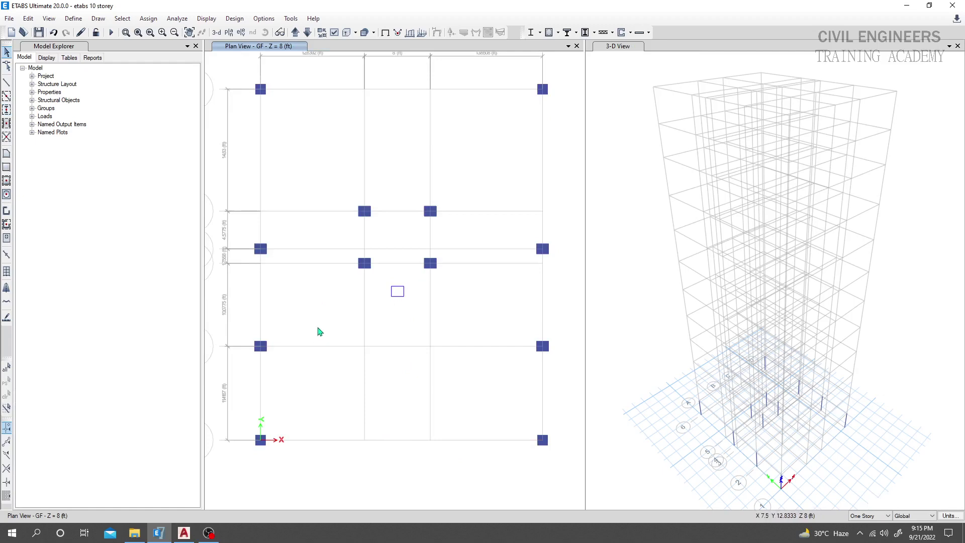
Step: Open the data of grid system G1 for editing, review the grid spacings and return to the ordinates display
{"action": "right_click", "coordinate": [269, 113]}
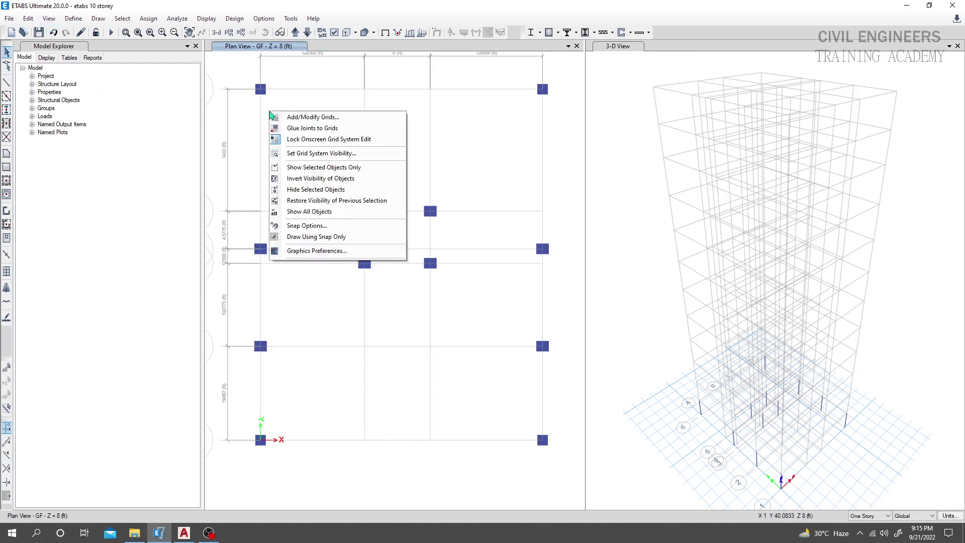
{"action": "left_click", "coordinate": [298, 119]}
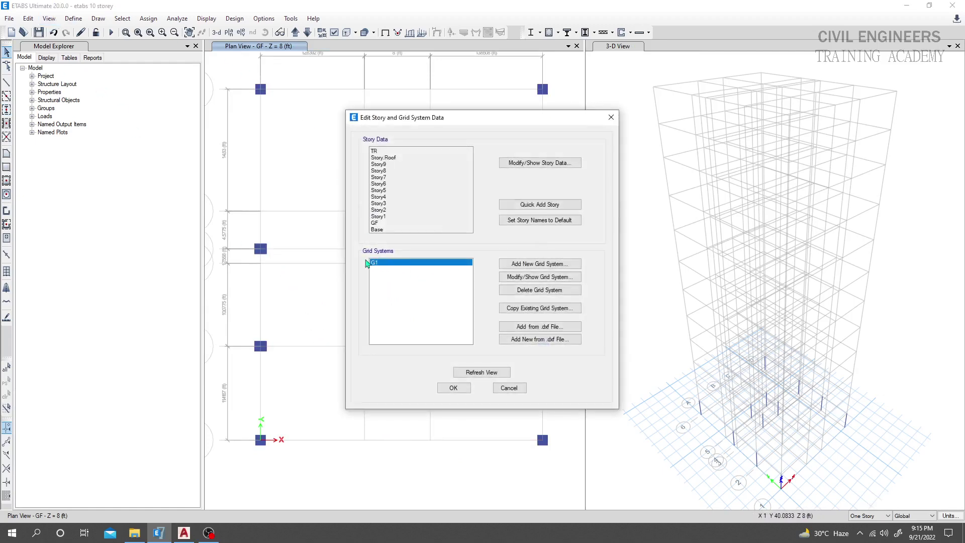
{"action": "left_click", "coordinate": [541, 278]}
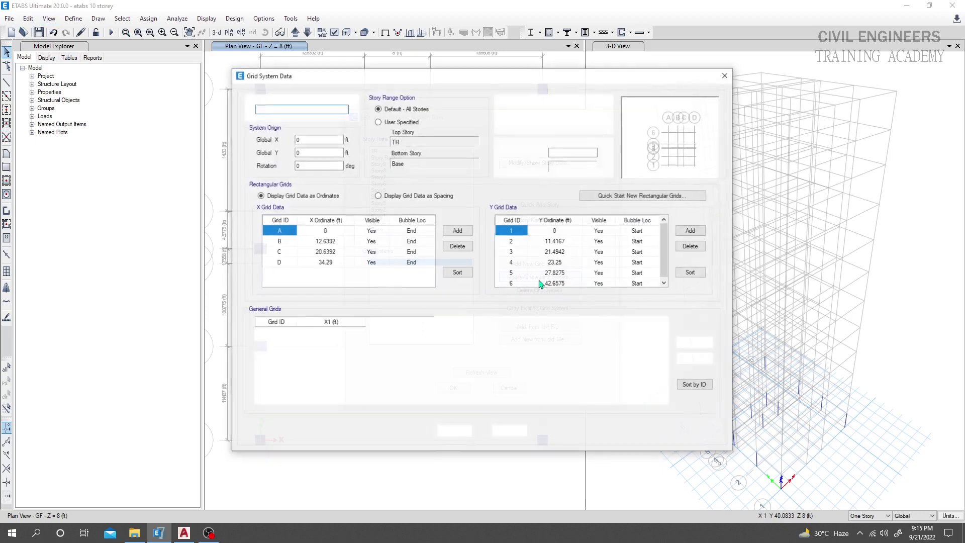
{"action": "scroll", "coordinate": [538, 261], "scroll_direction": "down", "scroll_amount": 1}
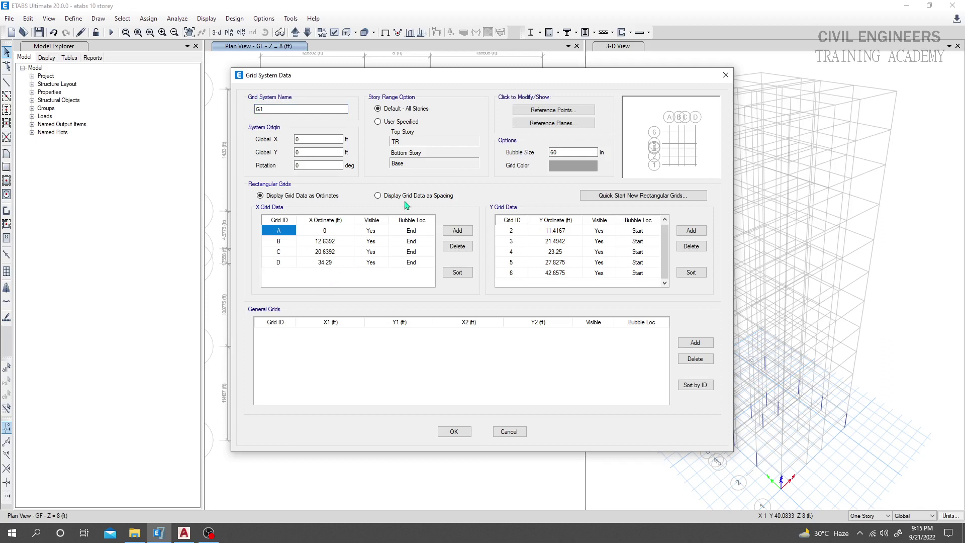
{"action": "left_click", "coordinate": [378, 196]}
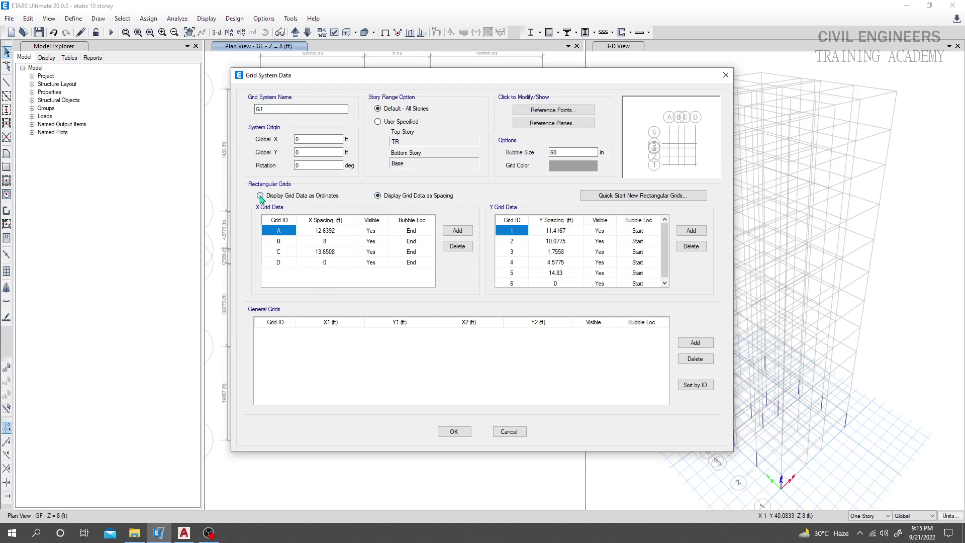
{"action": "left_click", "coordinate": [260, 196]}
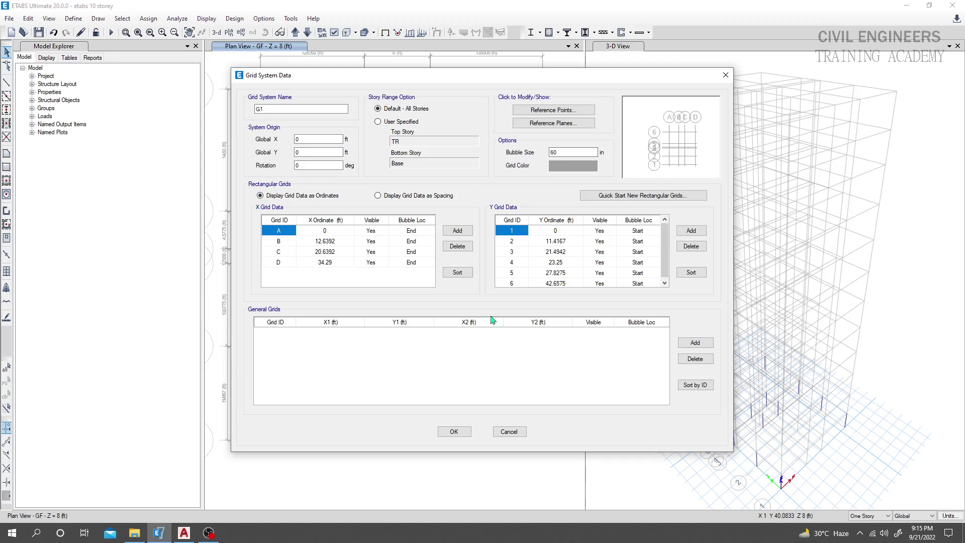
Step: Switch to AutoCAD and add a linear dimension between grid lines A and C along grid 6 of the column layout plan
{"action": "left_click", "coordinate": [183, 533]}
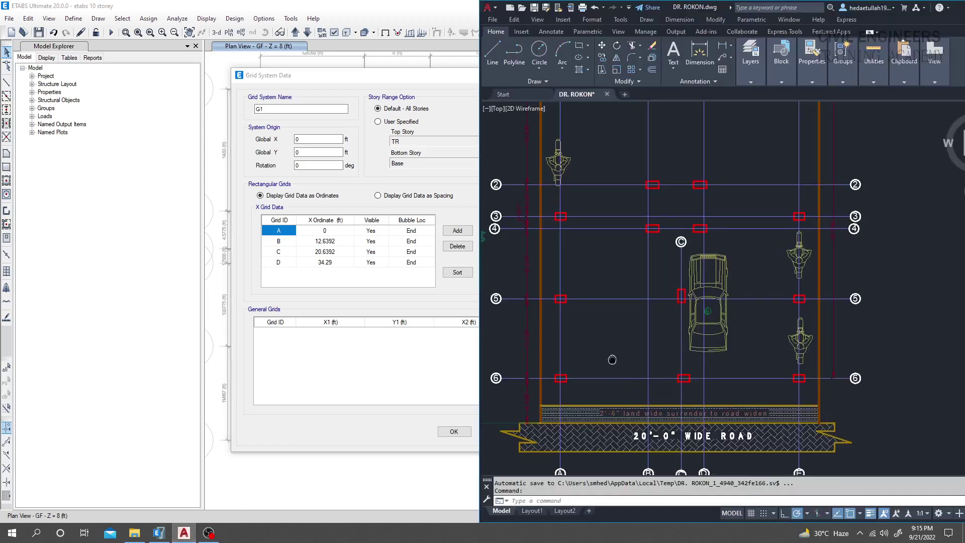
{"action": "left_click", "coordinate": [699, 52]}
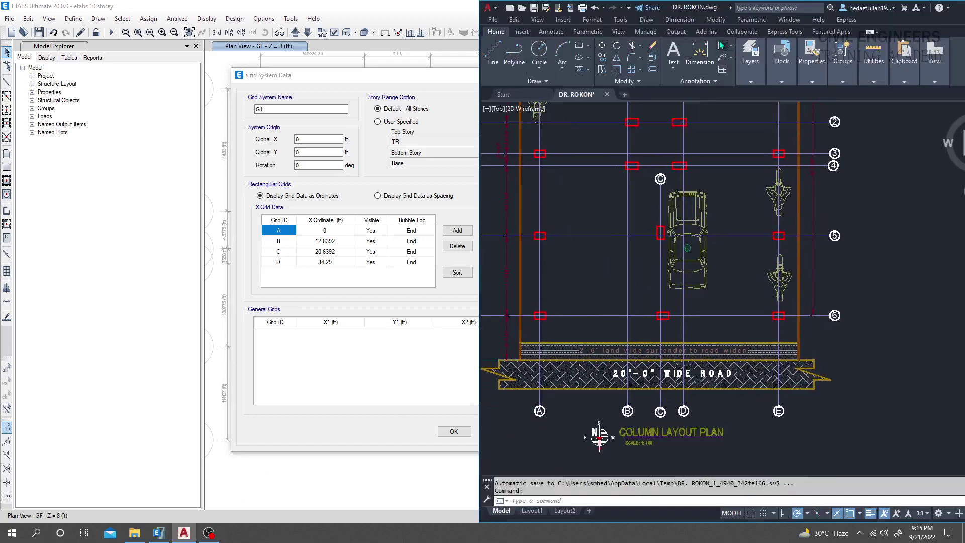
{"action": "scroll", "coordinate": [536, 347], "scroll_direction": "up", "scroll_amount": 2}
{"action": "left_click", "coordinate": [540, 304]}
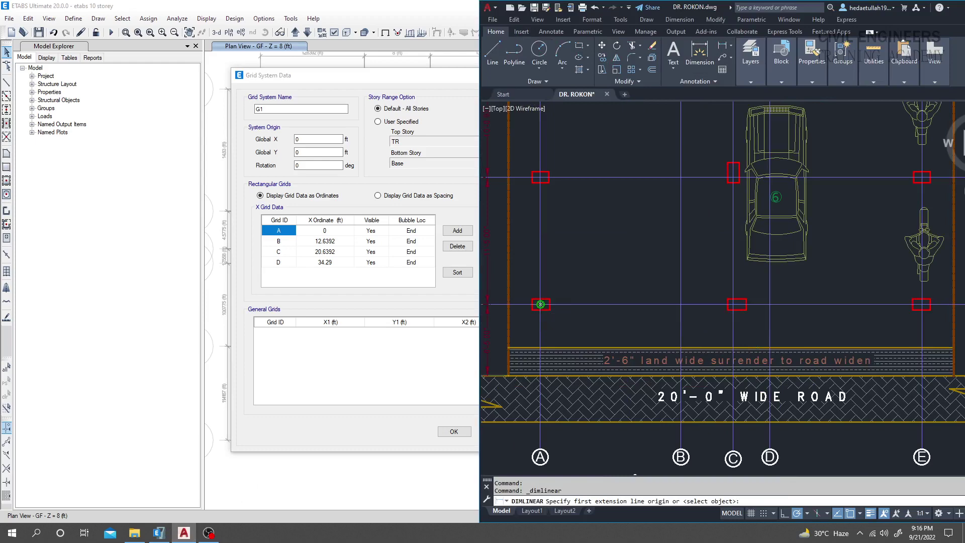
{"action": "scroll", "coordinate": [733, 301], "scroll_direction": "up", "scroll_amount": 3}
{"action": "left_click", "coordinate": [755, 314]}
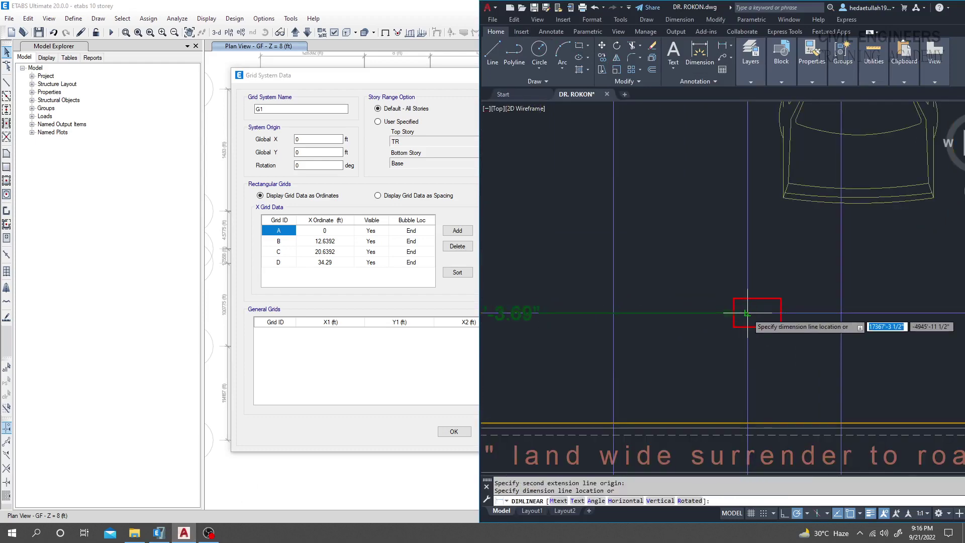
{"action": "scroll", "coordinate": [714, 261], "scroll_direction": "down", "scroll_amount": 1}
{"action": "left_click", "coordinate": [586, 241]}
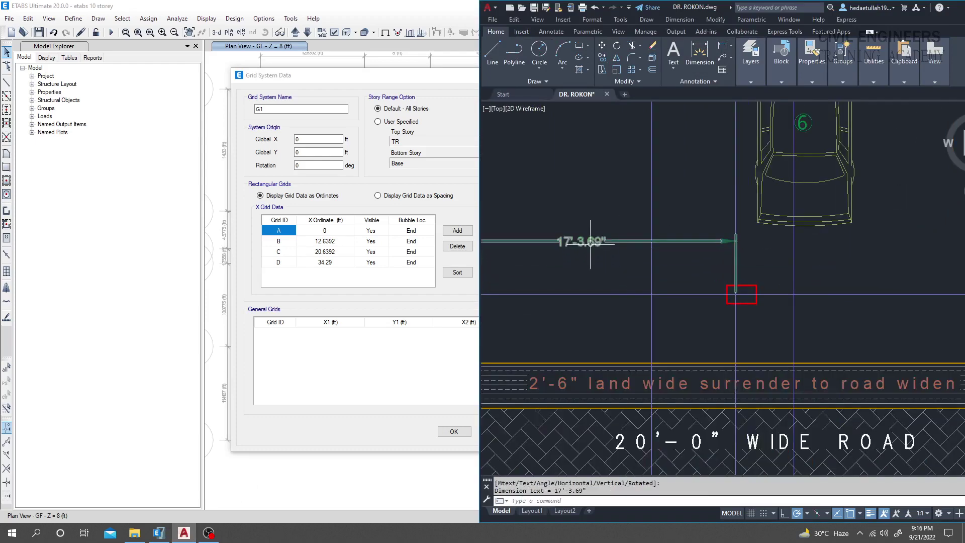
{"action": "scroll", "coordinate": [573, 244], "scroll_direction": "up", "scroll_amount": 2}
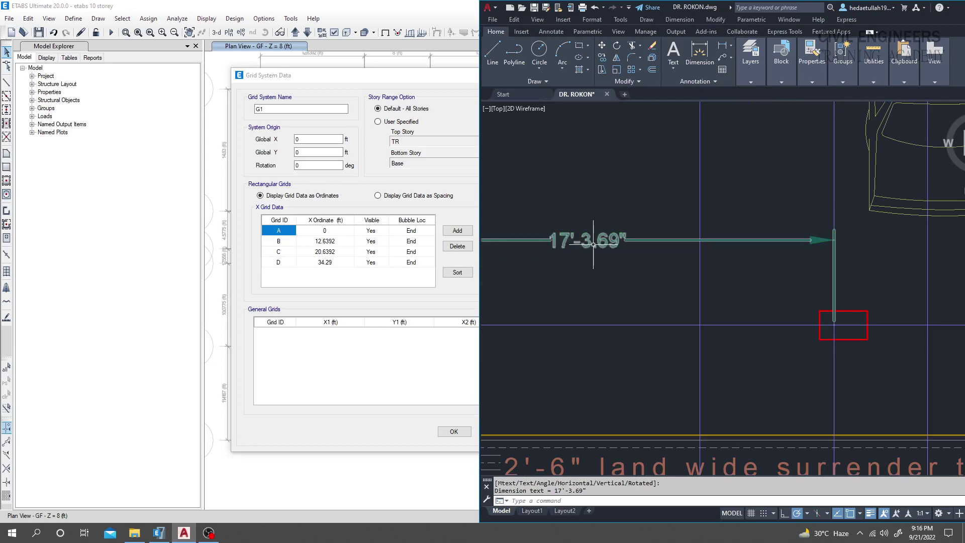
{"action": "scroll", "coordinate": [596, 245], "scroll_direction": "down", "scroll_amount": 2}
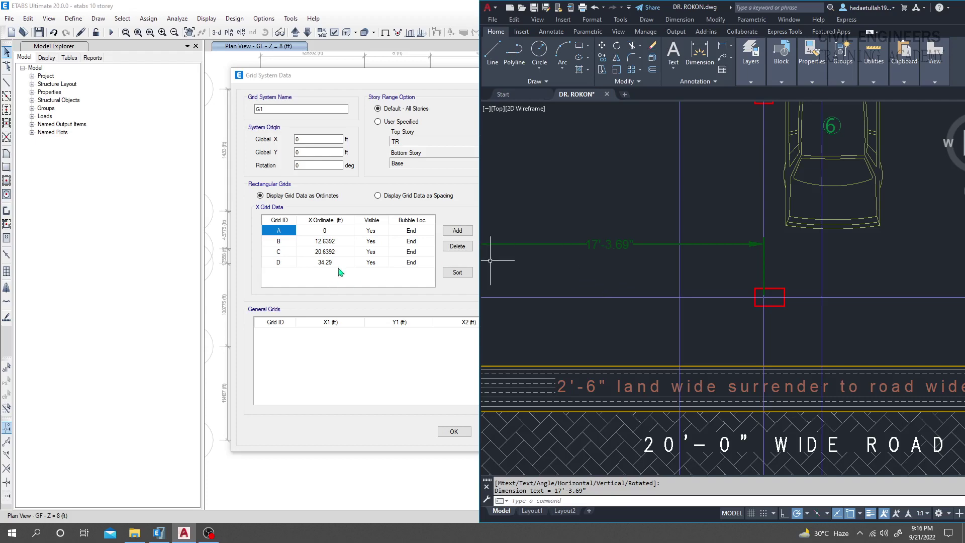
Step: Switch back to ETABS and add X grid line E to grid system G1 with its ordinate set to 17'3.69
{"action": "left_click", "coordinate": [316, 280]}
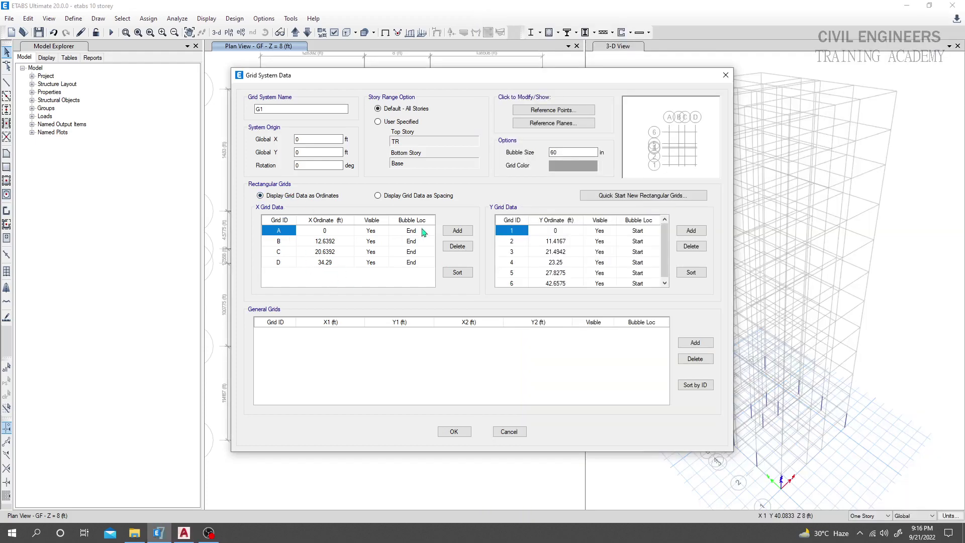
{"action": "left_click", "coordinate": [457, 231]}
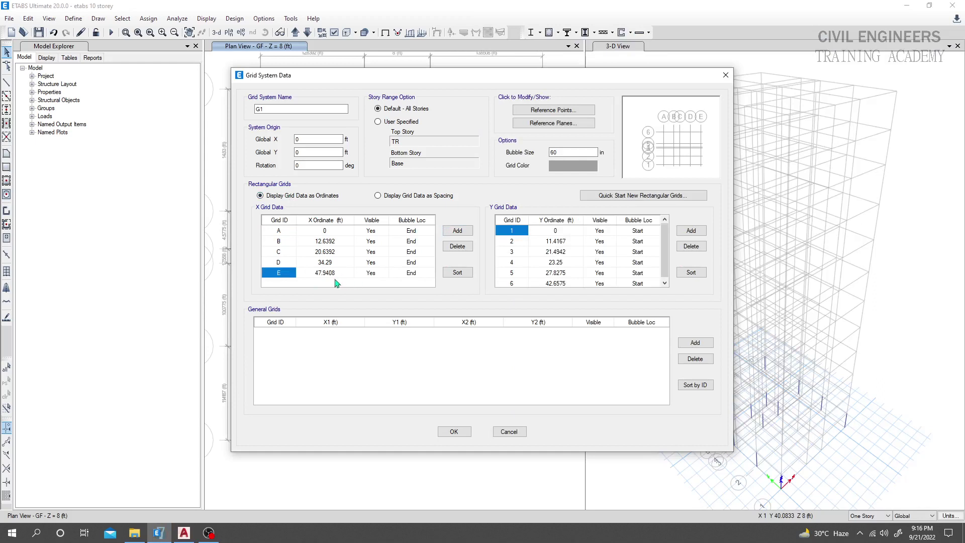
{"action": "left_click", "coordinate": [326, 274]}
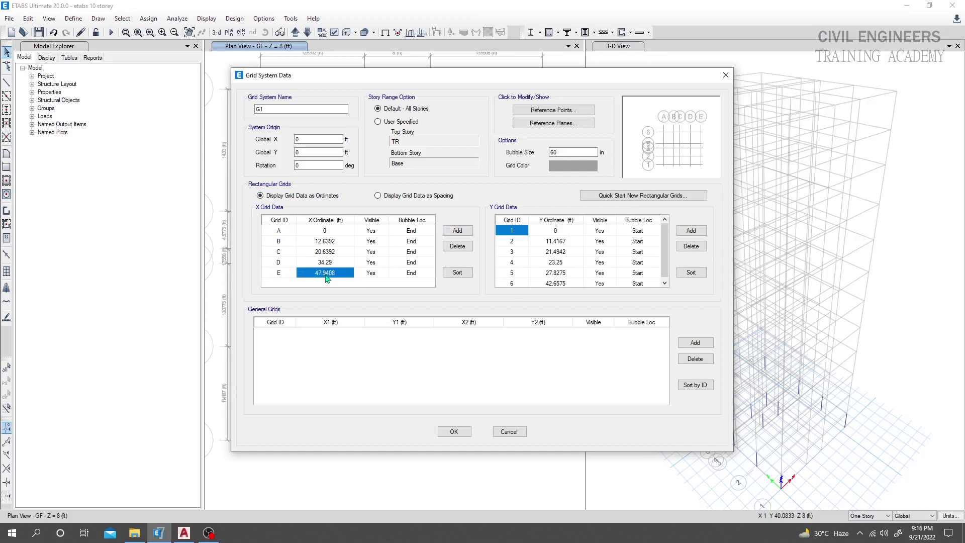
{"action": "left_click", "coordinate": [327, 274]}
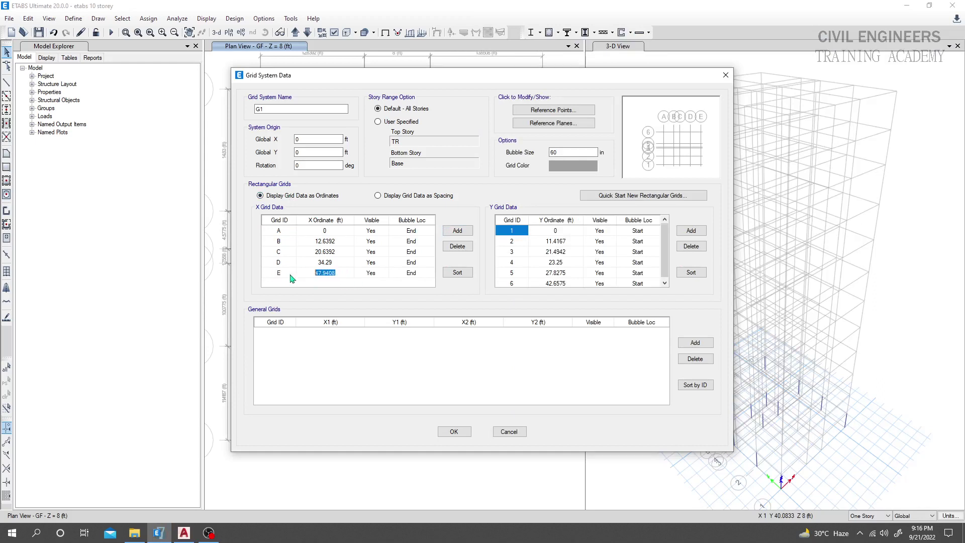
{"action": "type", "text": "17'3.69"}
{"action": "key", "text": "Return"}
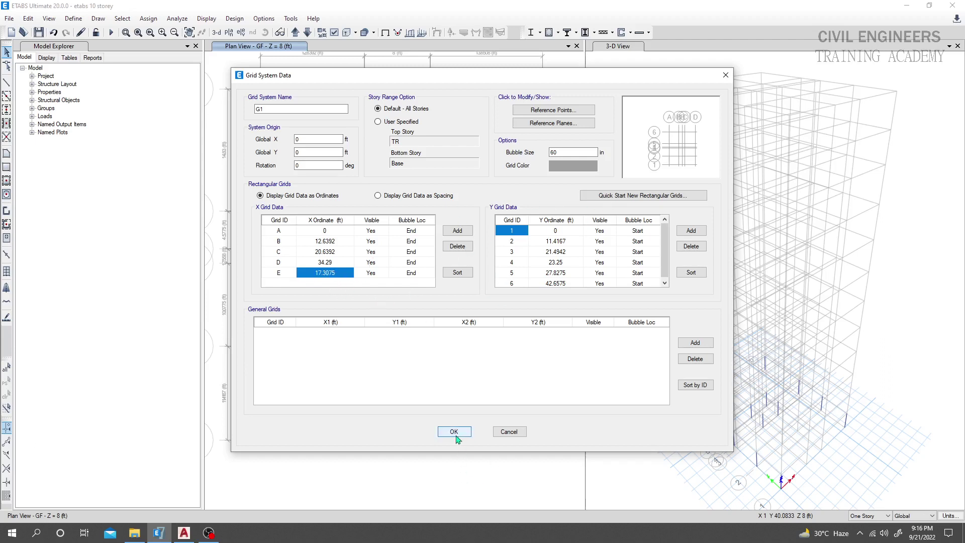
Step: Sort the X grid lines by ordinate, accept the G1 grid data and refresh the view with the updated grids
{"action": "left_click", "coordinate": [458, 273]}
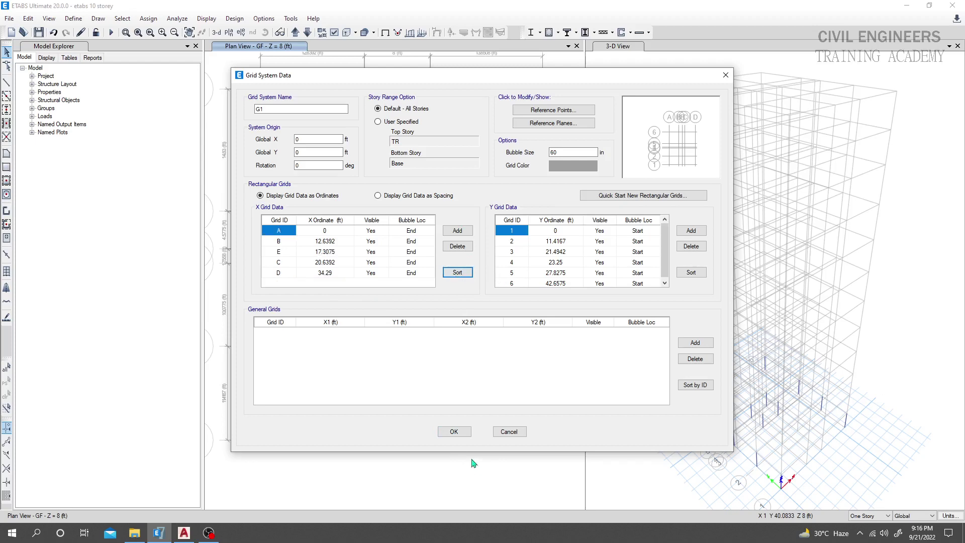
{"action": "left_click", "coordinate": [457, 433]}
{"action": "left_click", "coordinate": [482, 372]}
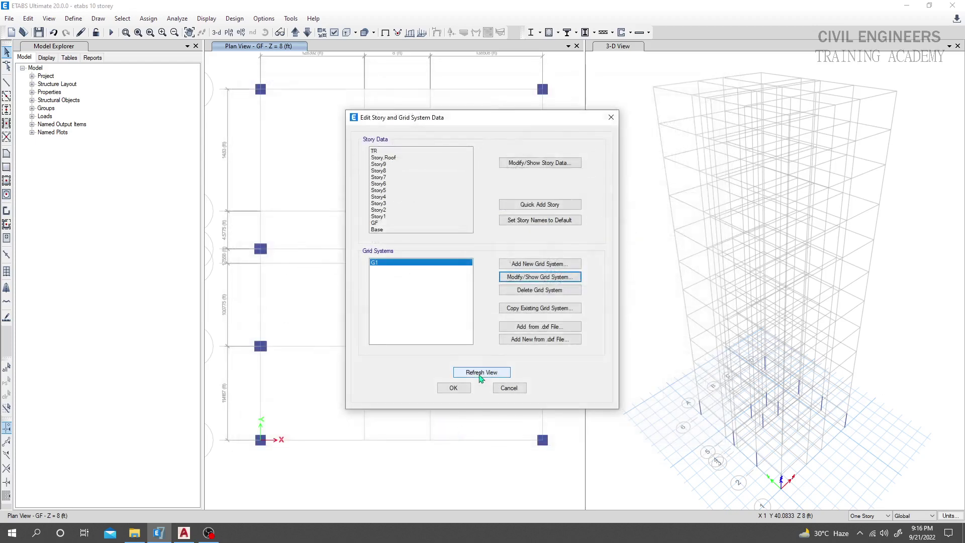
{"action": "left_click", "coordinate": [450, 387]}
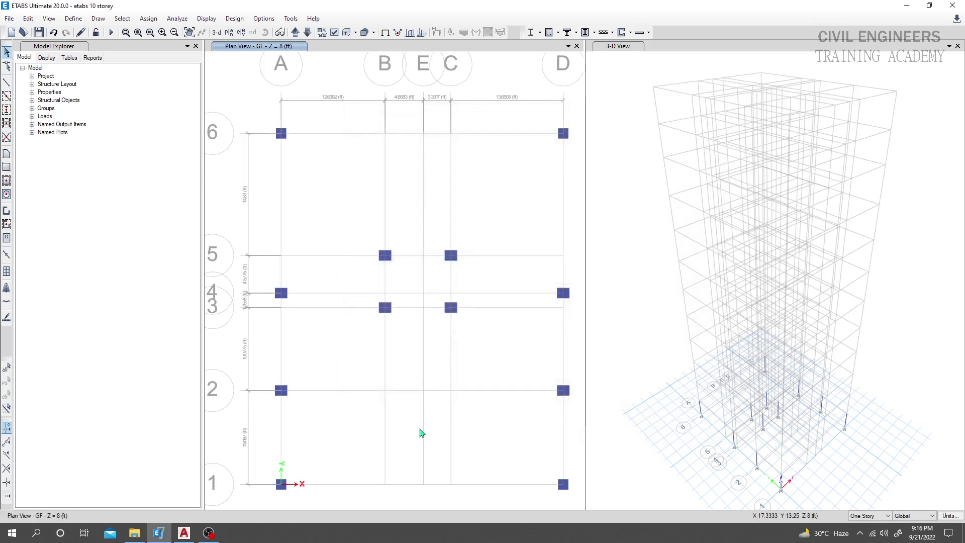
Step: Narrow the Model Explorer to enlarge the plan view and activate quick column drawing
{"action": "scroll", "coordinate": [421, 442], "scroll_direction": "down", "scroll_amount": 5}
{"action": "scroll", "coordinate": [425, 442], "scroll_direction": "up", "scroll_amount": 1}
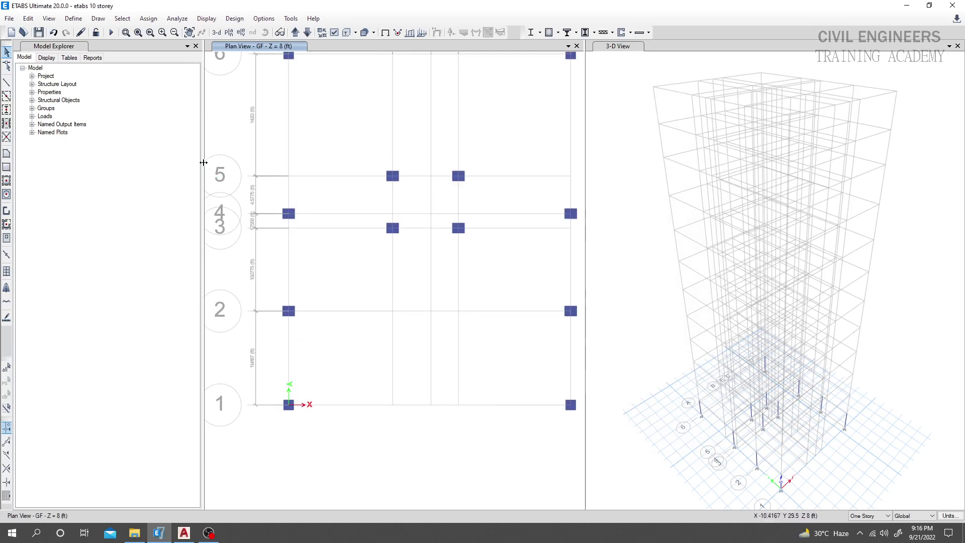
{"action": "left_click_drag", "start_coordinate": [203, 162], "coordinate": [145, 169]}
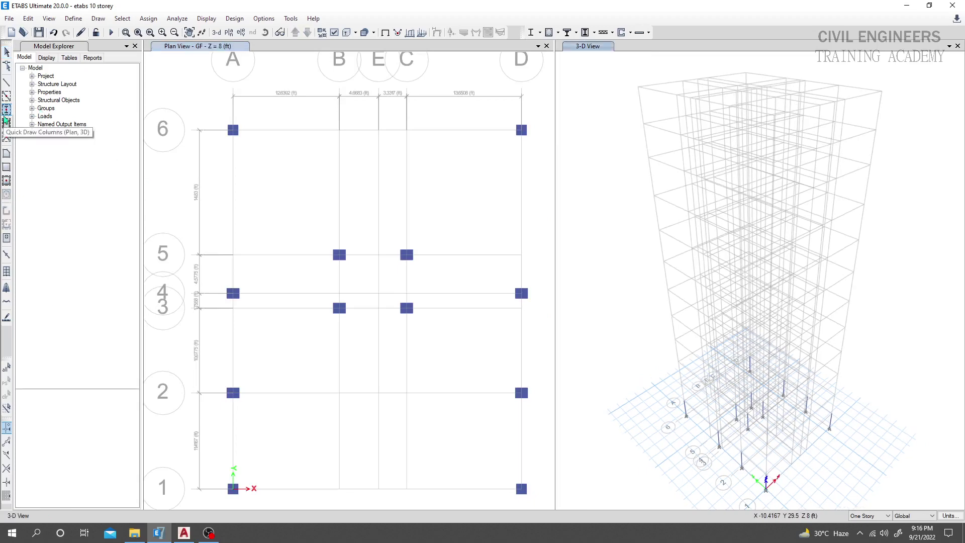
{"action": "left_click", "coordinate": [6, 121]}
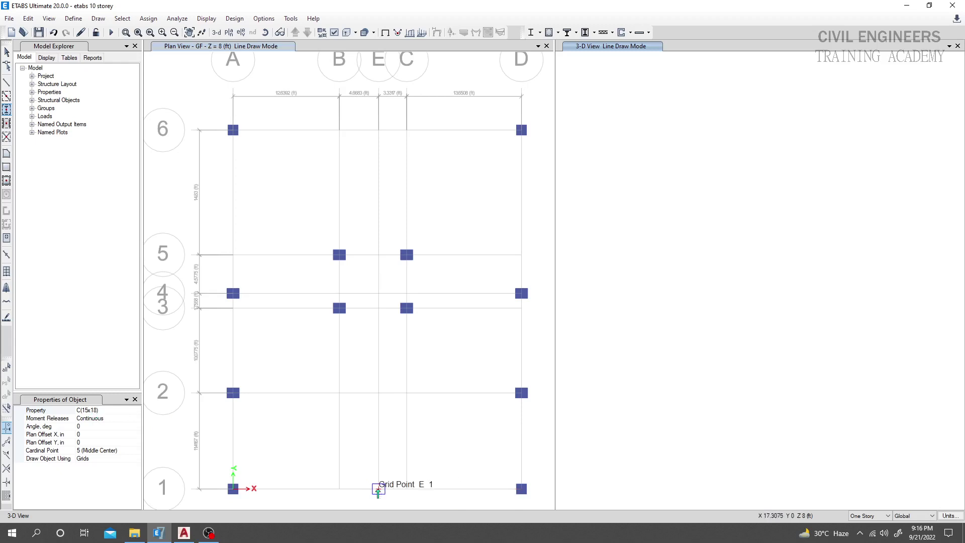
{"action": "left_click", "coordinate": [378, 490]}
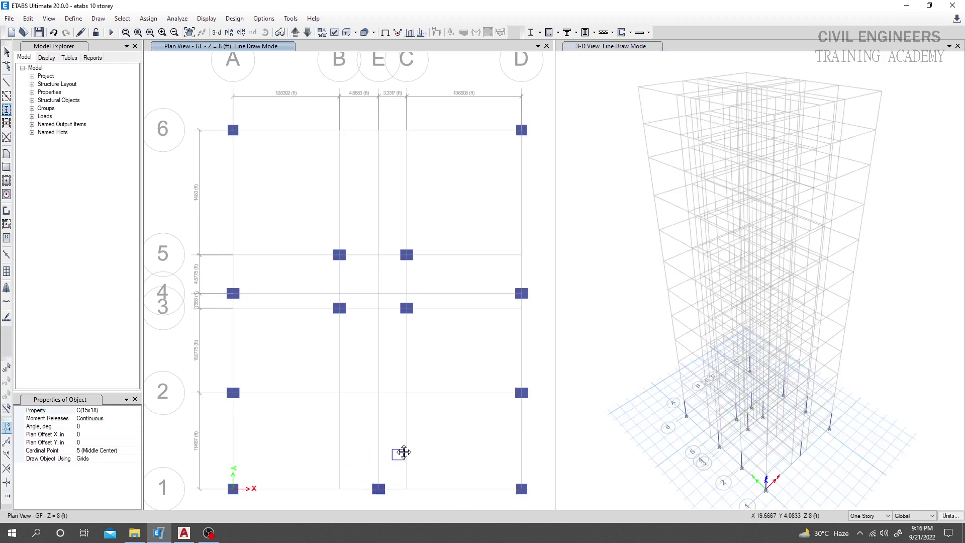
{"action": "middle_click_drag", "start_coordinate": [398, 452], "coordinate": [395, 433]}
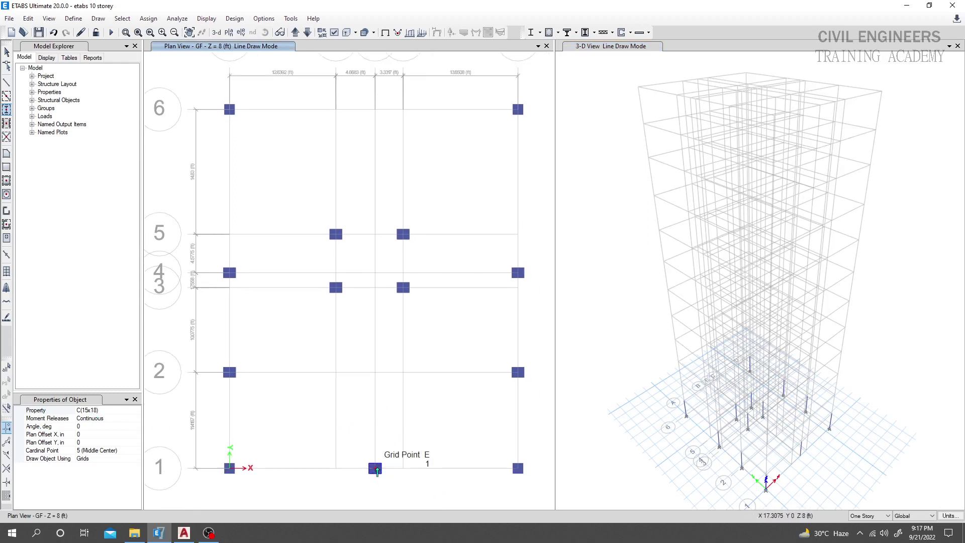
{"action": "key", "text": "ctrl+z"}
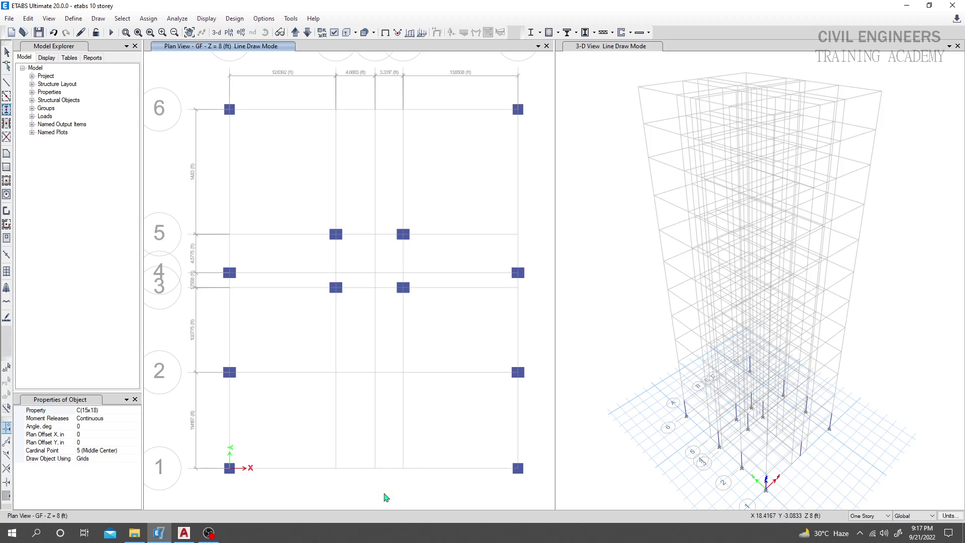
Step: Place a C(15x18) column at grid point E-1 on the GF plan
{"action": "left_click", "coordinate": [104, 409]}
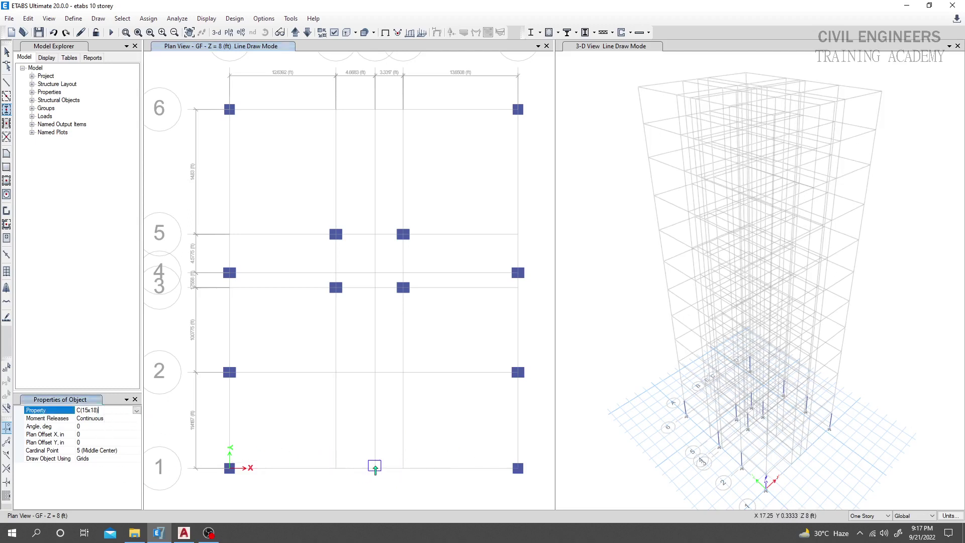
{"action": "left_click", "coordinate": [374, 468]}
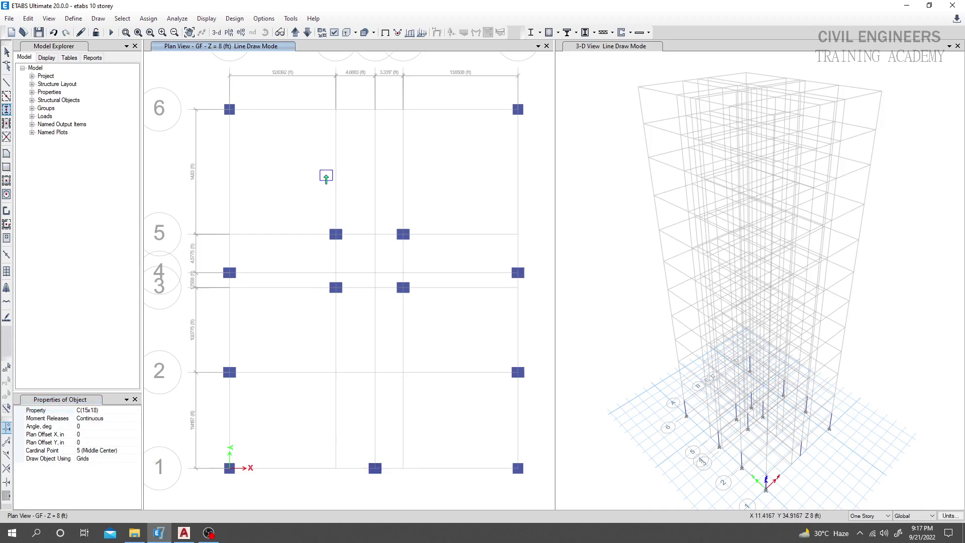
Step: Check the column orientation in the AutoCAD plan and quick-draw C(15x21) columns at a 90-degree angle at grid points E-2, B-6 and C-6
{"action": "middle_click_drag", "start_coordinate": [322, 177], "coordinate": [321, 179]}
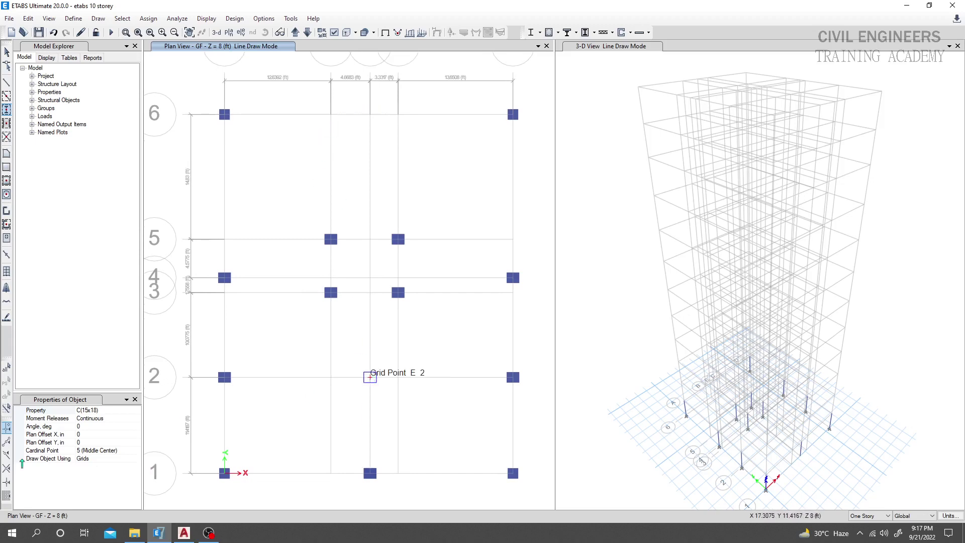
{"action": "left_click", "coordinate": [127, 411]}
{"action": "left_click", "coordinate": [136, 411]}
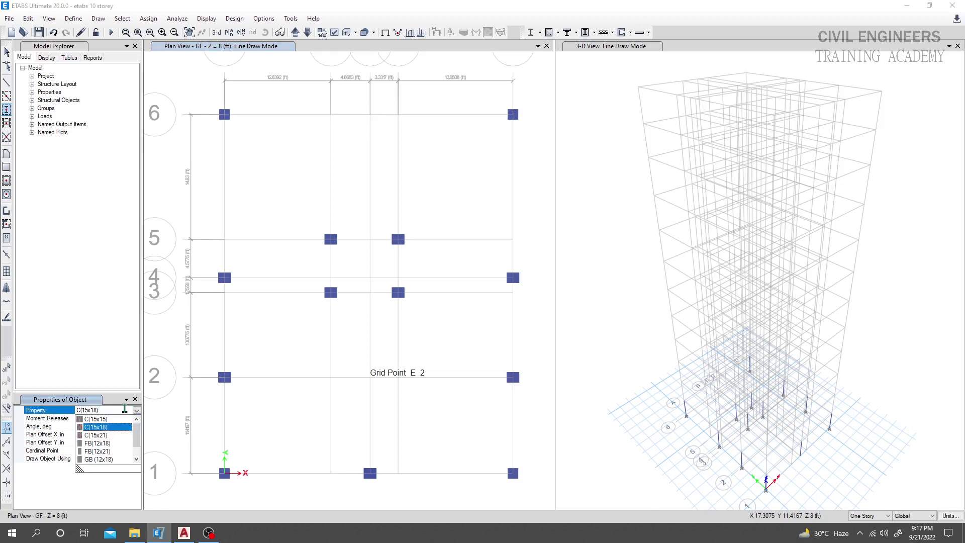
{"action": "left_click", "coordinate": [96, 434]}
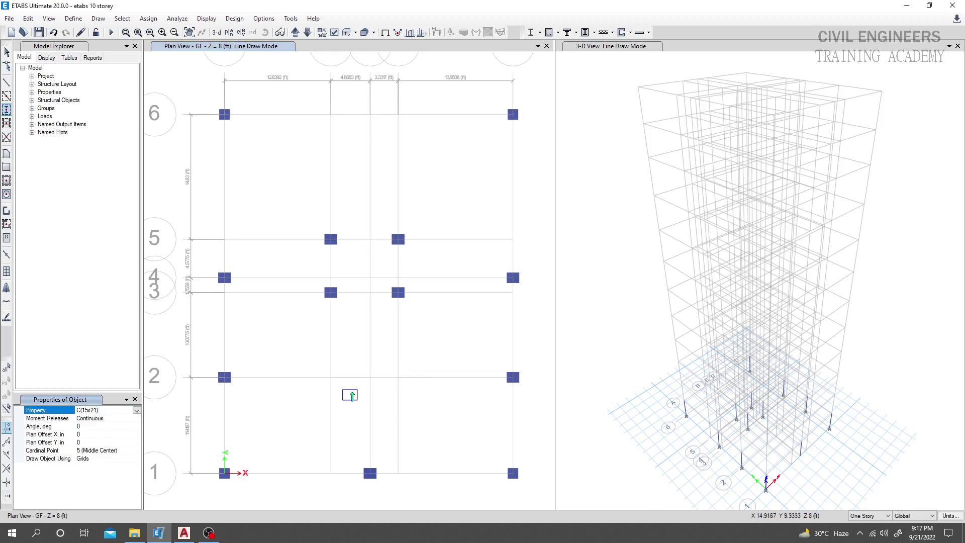
{"action": "left_click", "coordinate": [184, 532]}
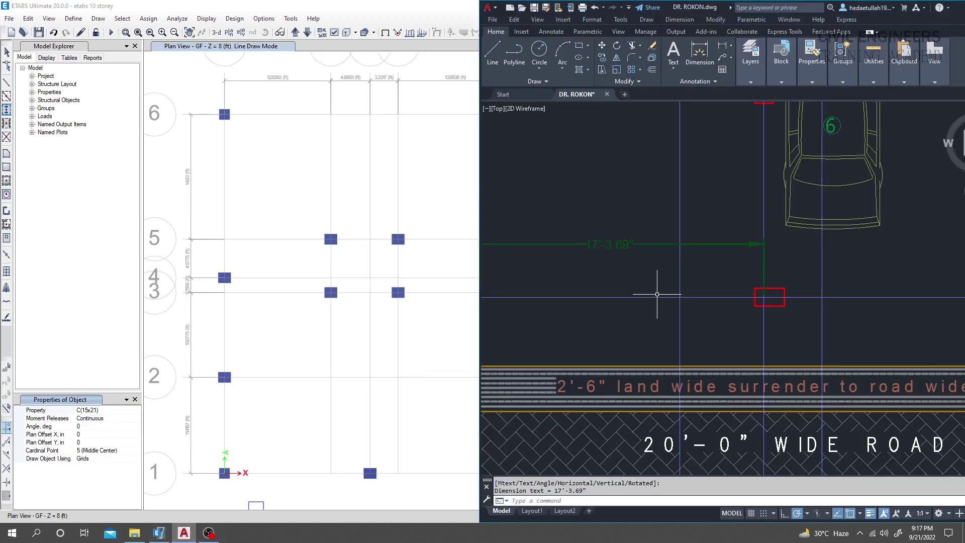
{"action": "mouse_move", "coordinate": [652, 301]}
{"action": "middle_mouse_down"}
{"action": "mouse_move", "coordinate": [644, 269]}
{"action": "mouse_move", "coordinate": [644, 314]}
{"action": "middle_mouse_up"}
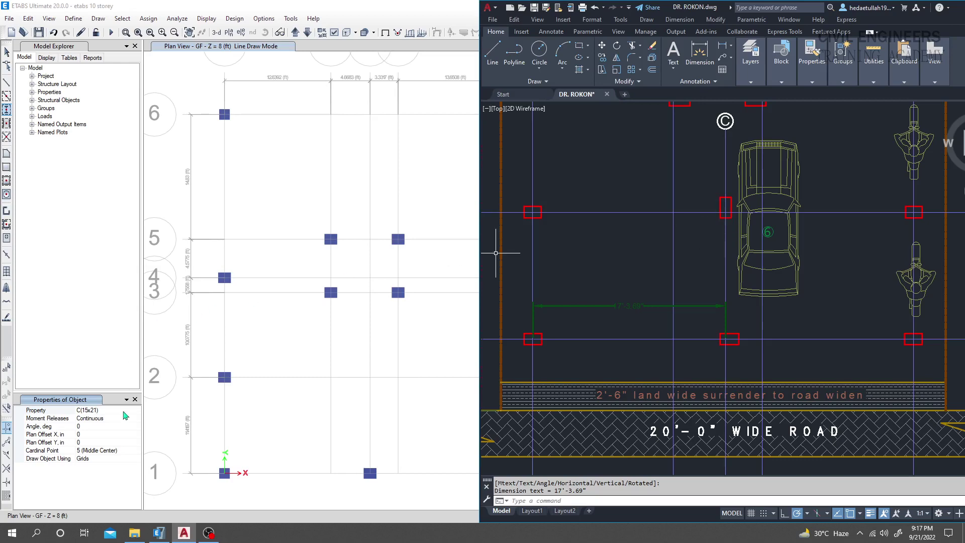
{"action": "left_click", "coordinate": [100, 426]}
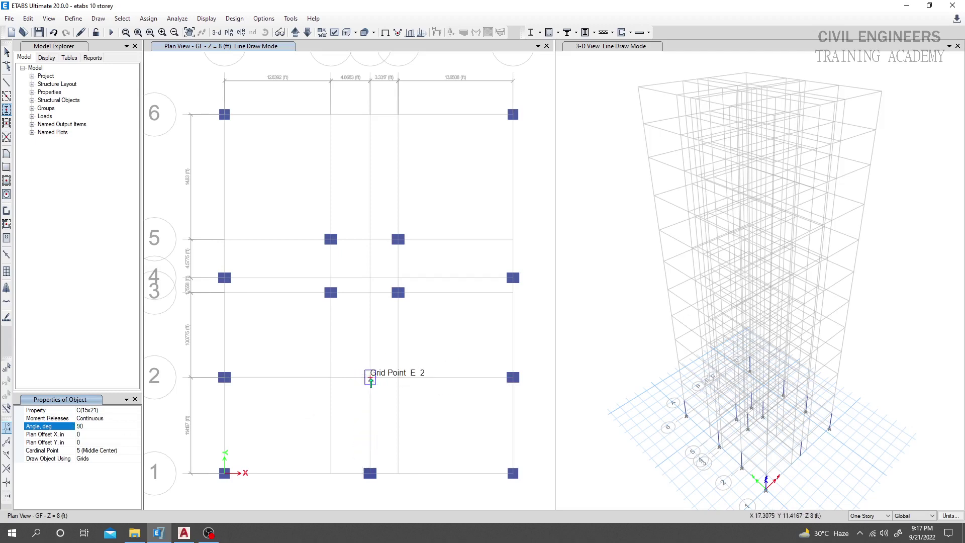
{"action": "left_click", "coordinate": [370, 376]}
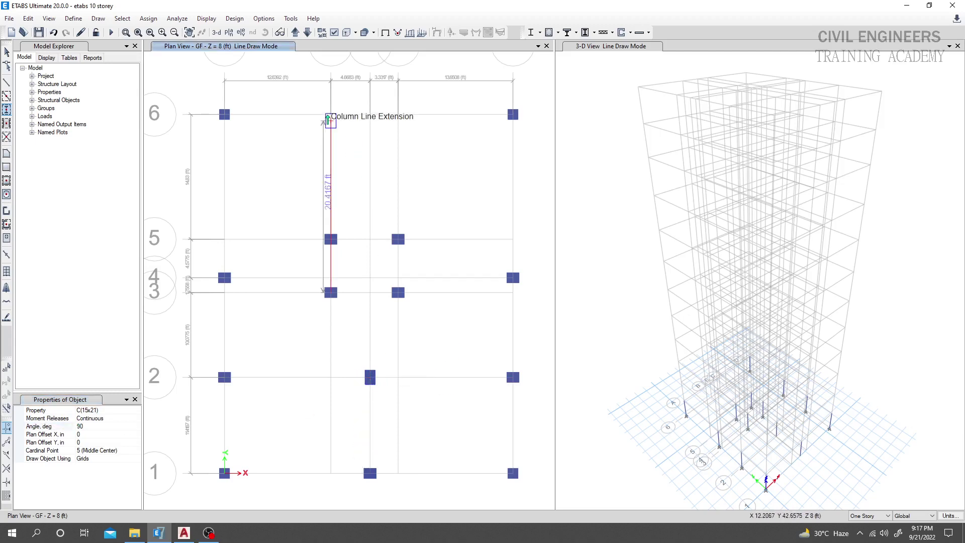
{"action": "left_click", "coordinate": [331, 115]}
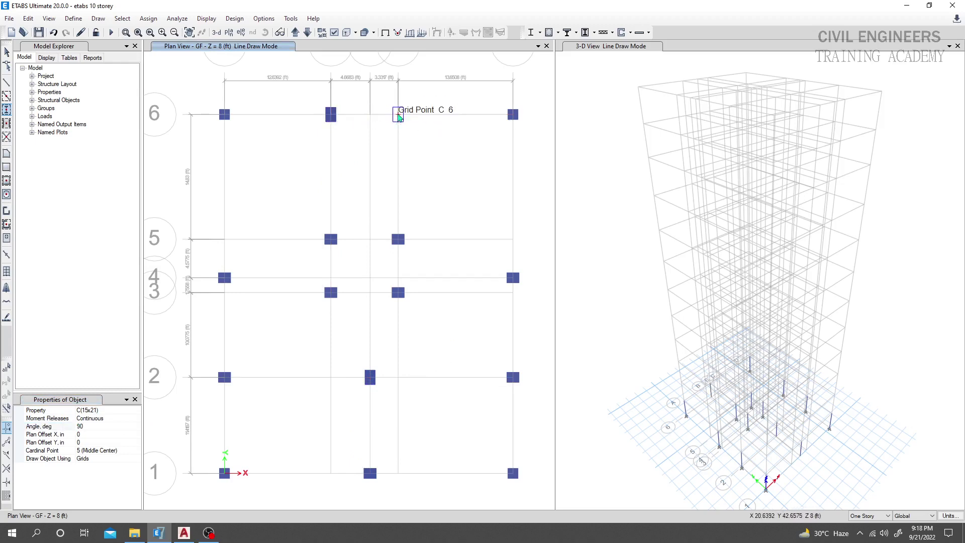
{"action": "left_click", "coordinate": [398, 115]}
{"action": "key", "text": "Escape"}
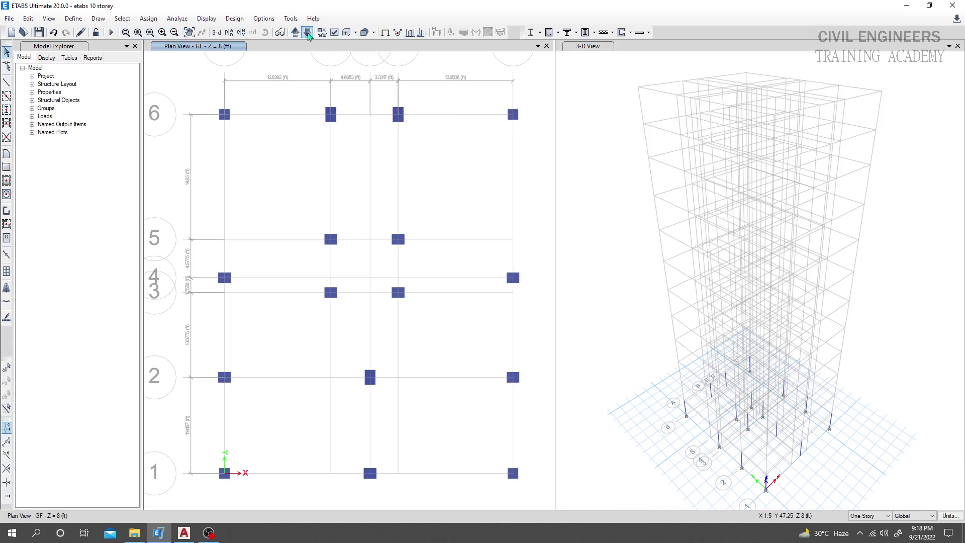
Step: Display the Base plan, select all column base joints and assign them fixed restraints in all translations and rotations
{"action": "left_click", "coordinate": [308, 33]}
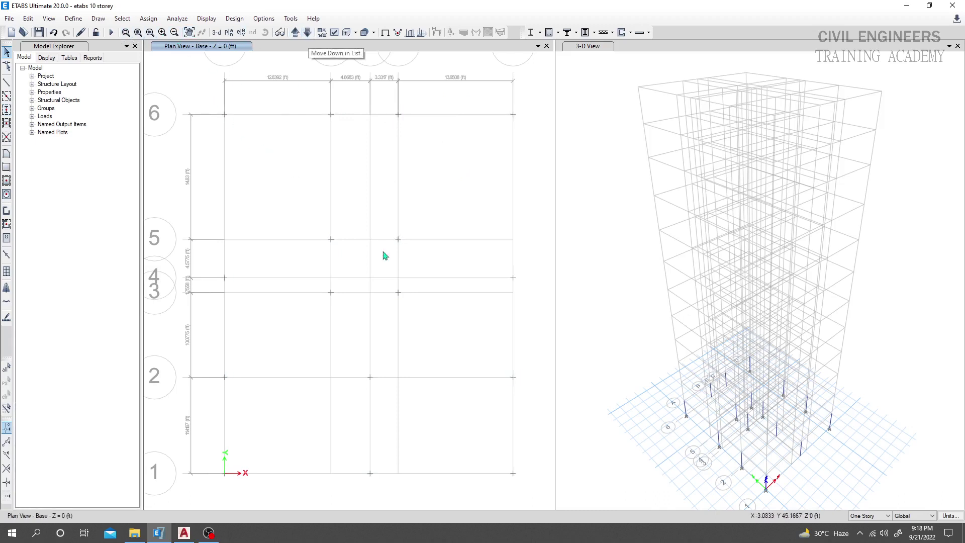
{"action": "left_click_drag", "start_coordinate": [199, 93], "coordinate": [520, 490]}
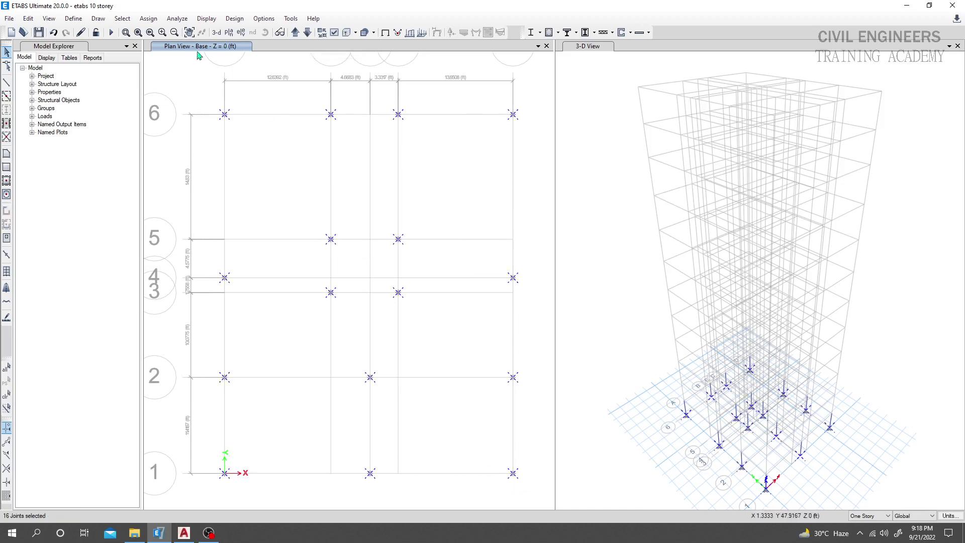
{"action": "left_click", "coordinate": [149, 18]}
{"action": "mouse_move", "coordinate": [173, 46]}
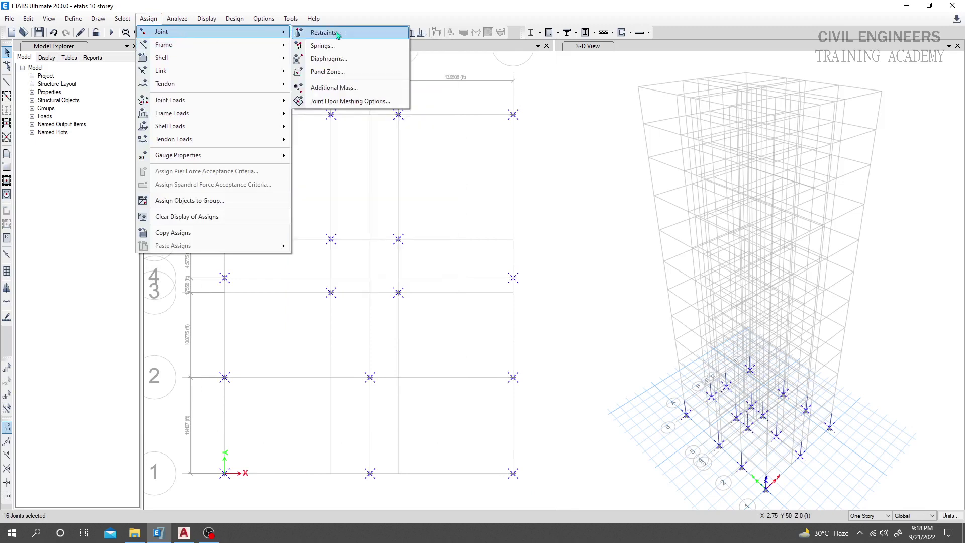
{"action": "left_click", "coordinate": [334, 34]}
{"action": "left_click", "coordinate": [448, 299]}
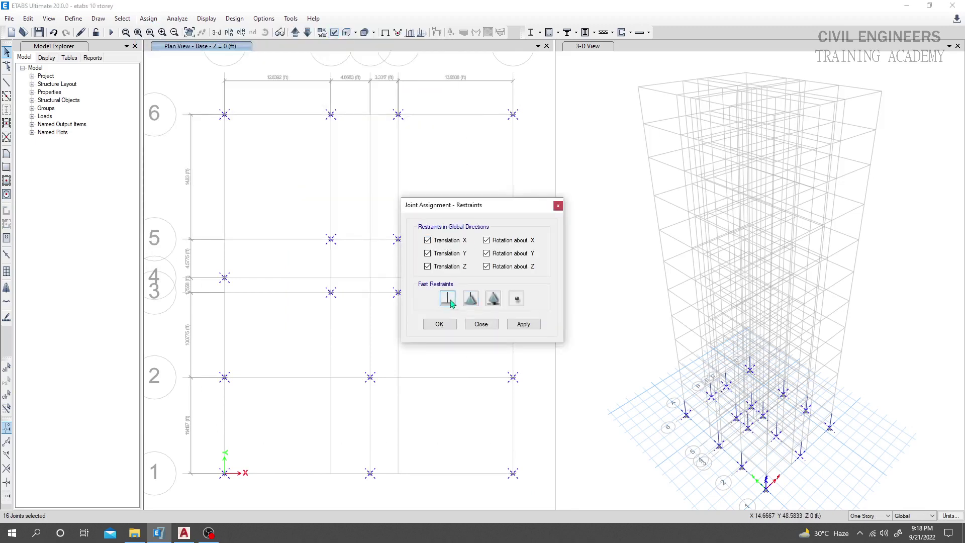
{"action": "left_click", "coordinate": [523, 324]}
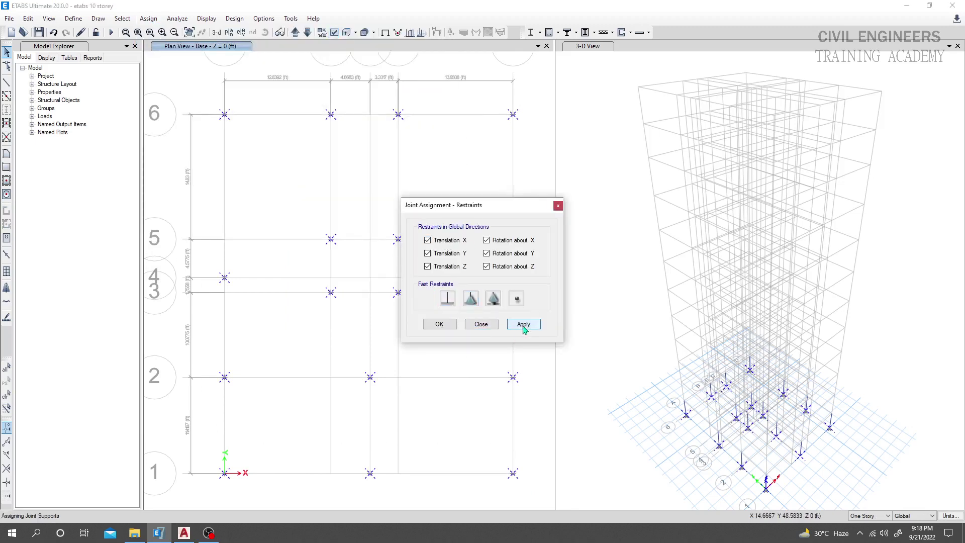
{"action": "left_click", "coordinate": [439, 324]}
{"action": "middle_click_drag", "start_coordinate": [599, 391], "coordinate": [598, 370]}
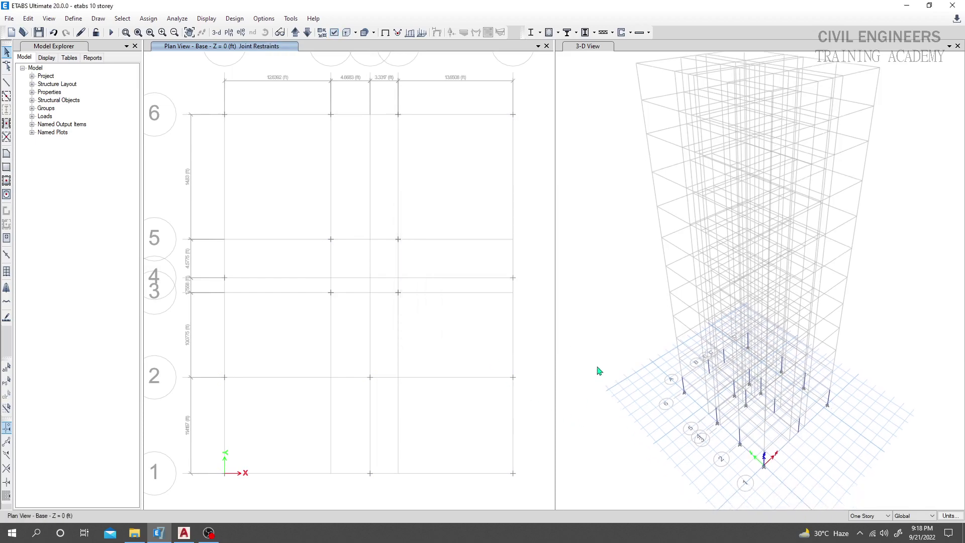
{"action": "scroll", "coordinate": [682, 420], "scroll_direction": "up", "scroll_amount": 8}
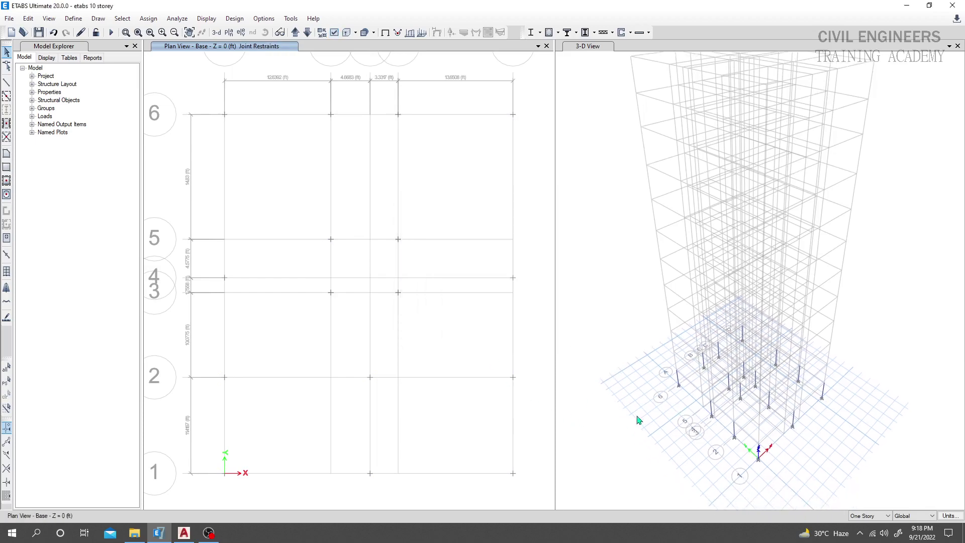
{"action": "scroll", "coordinate": [679, 410], "scroll_direction": "down", "scroll_amount": 8}
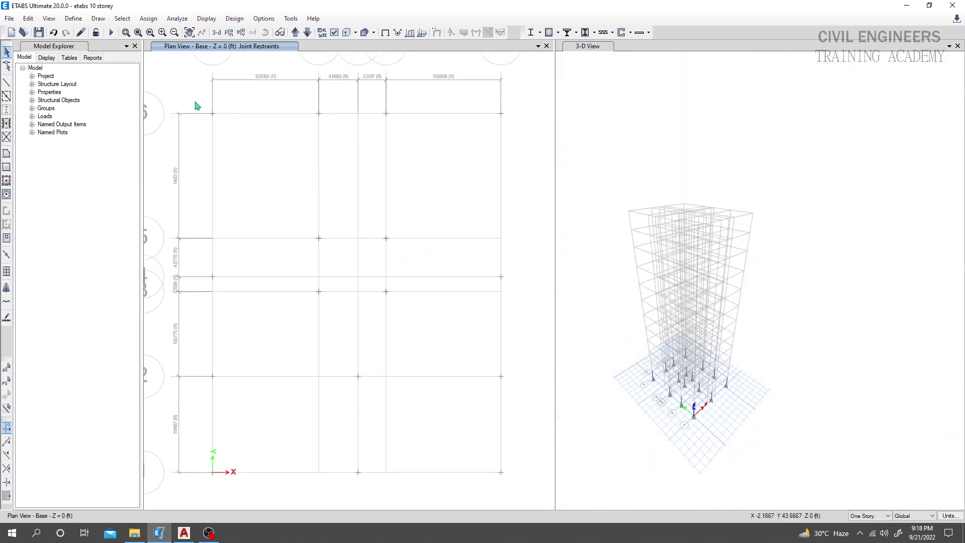
Step: Reselect all the column base joints on the Base plan and reapply the fixed-support fast restraint to them
{"action": "left_click_drag", "start_coordinate": [194, 95], "coordinate": [520, 490]}
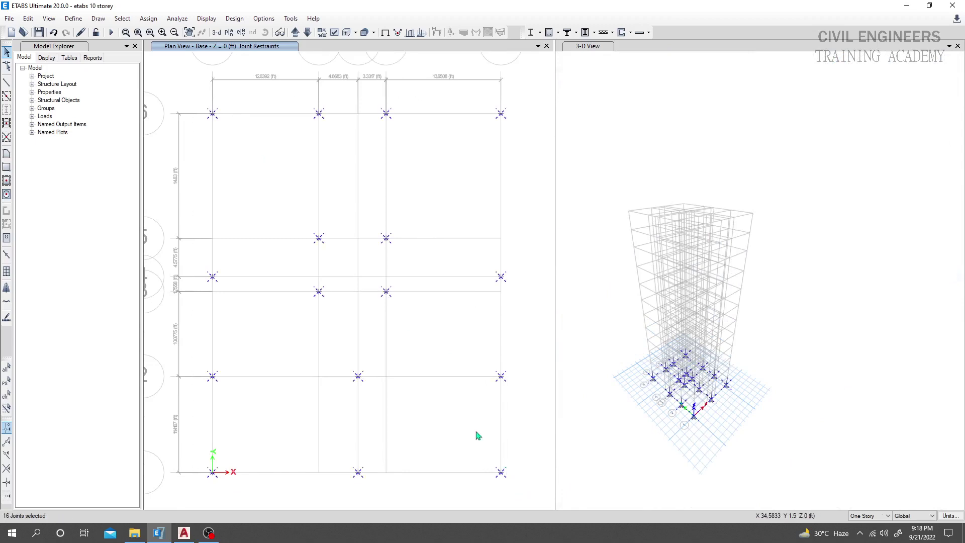
{"action": "left_click", "coordinate": [148, 18]}
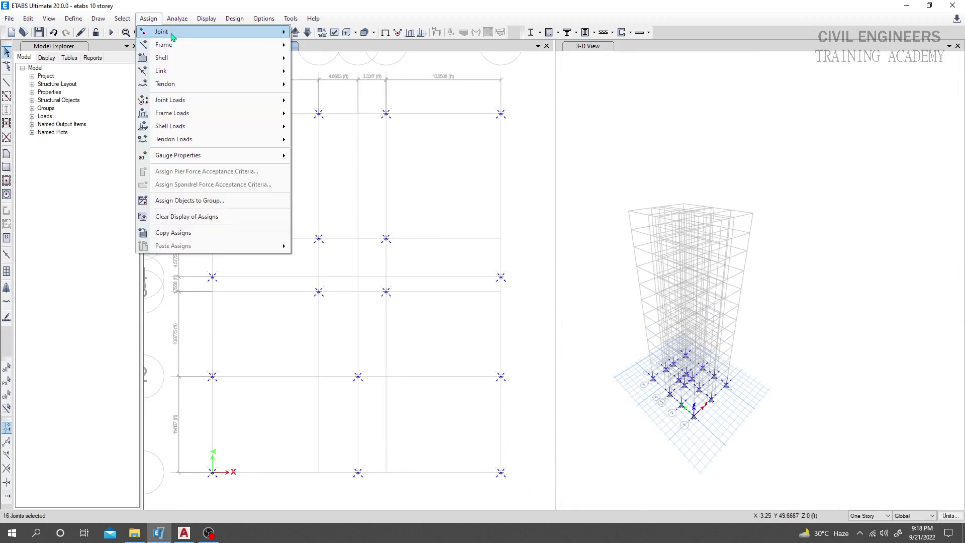
{"action": "mouse_move", "coordinate": [162, 32]}
{"action": "left_click", "coordinate": [307, 31]}
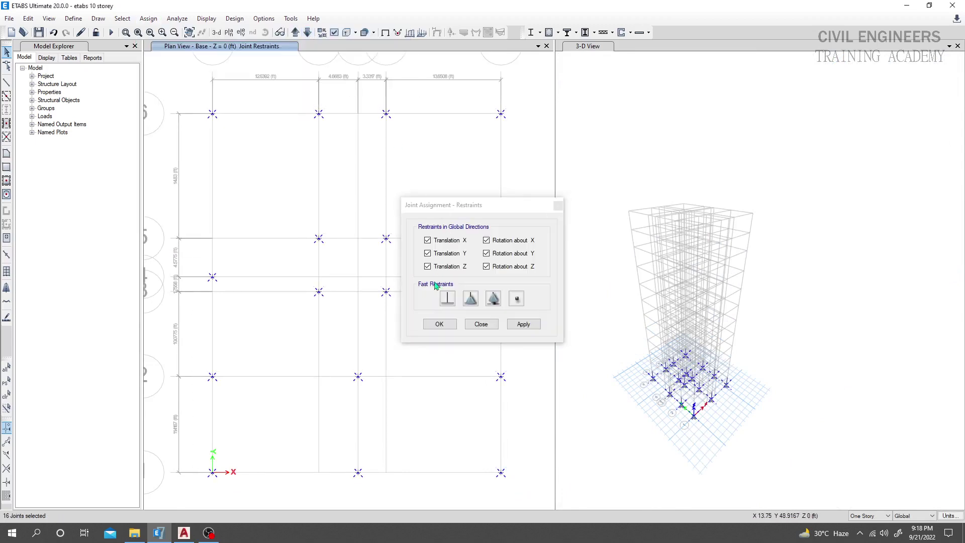
{"action": "left_click", "coordinate": [450, 300]}
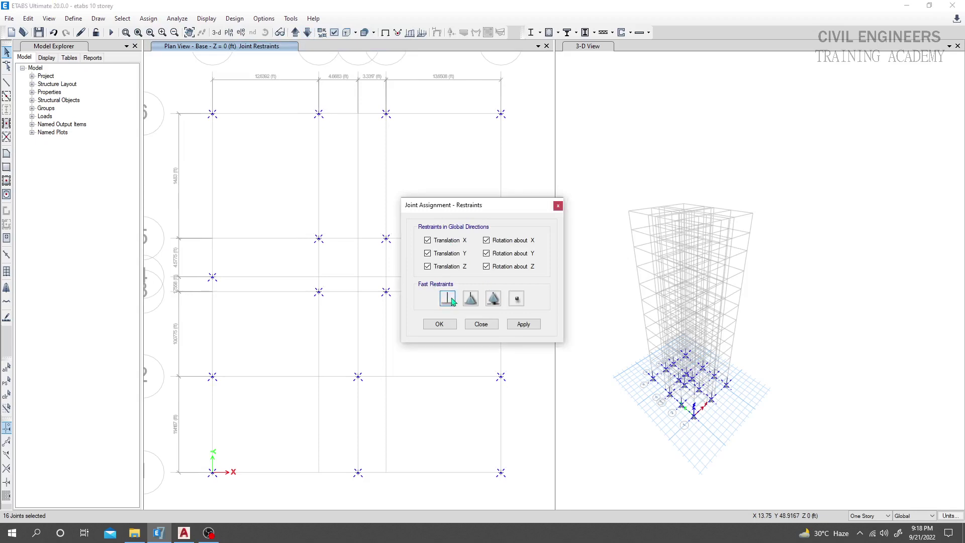
{"action": "left_click", "coordinate": [523, 324]}
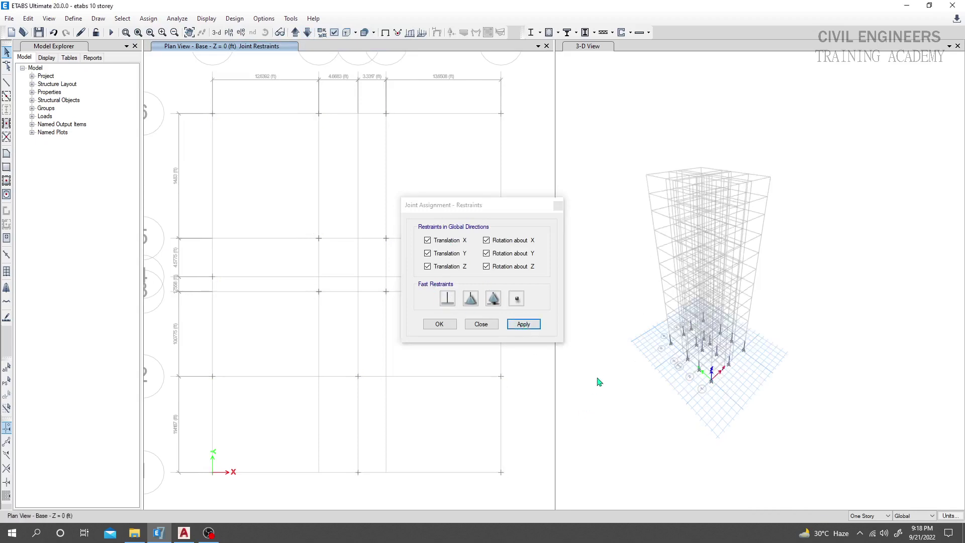
{"action": "left_click", "coordinate": [481, 324]}
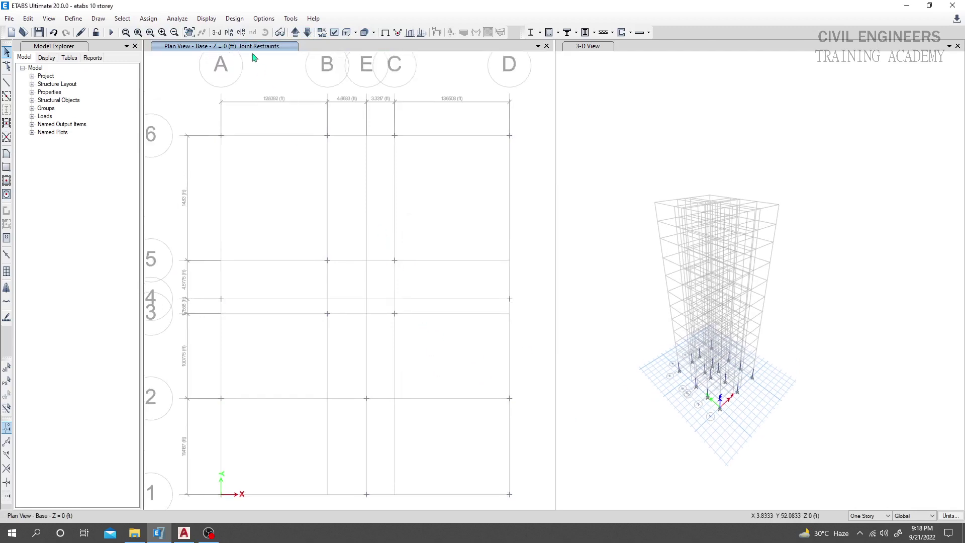
Step: Display the GF plan, select all its columns and joints, and replicate them to Story1
{"action": "left_click", "coordinate": [295, 32]}
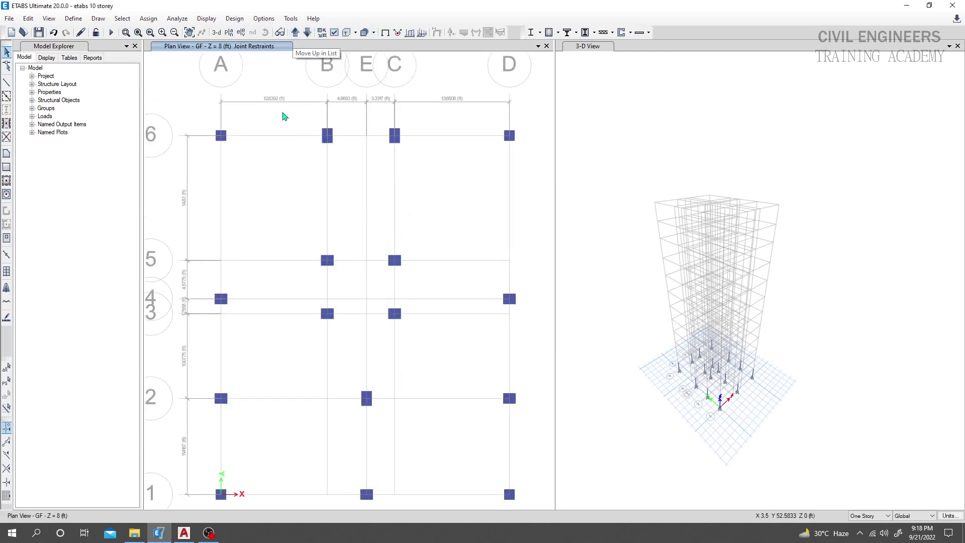
{"action": "scroll", "coordinate": [276, 190], "scroll_direction": "down", "scroll_amount": 3}
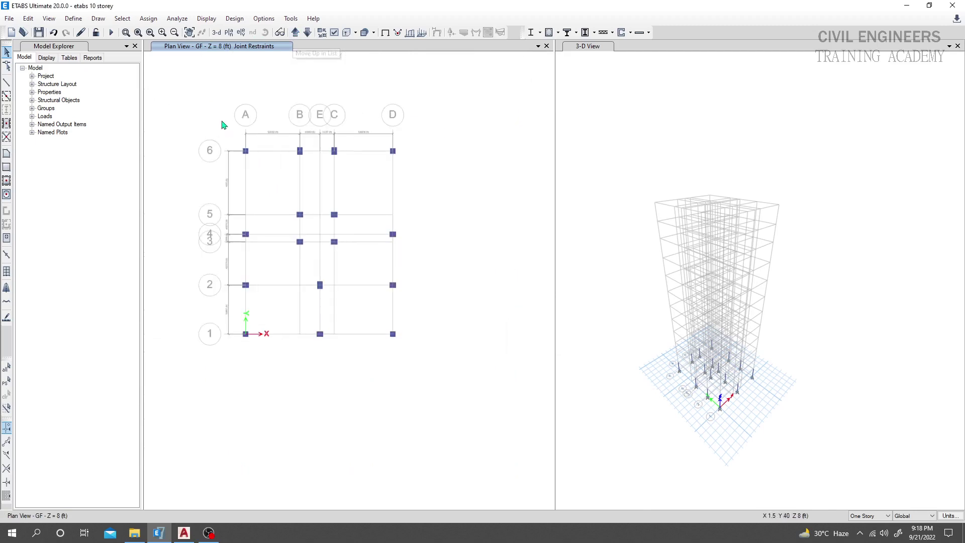
{"action": "left_click_drag", "start_coordinate": [222, 120], "coordinate": [430, 364]}
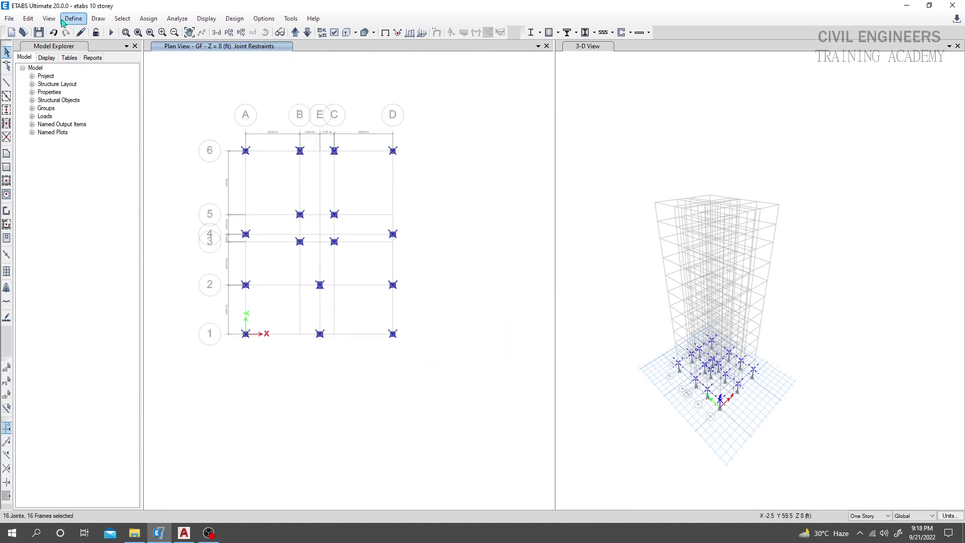
{"action": "left_click", "coordinate": [28, 19]}
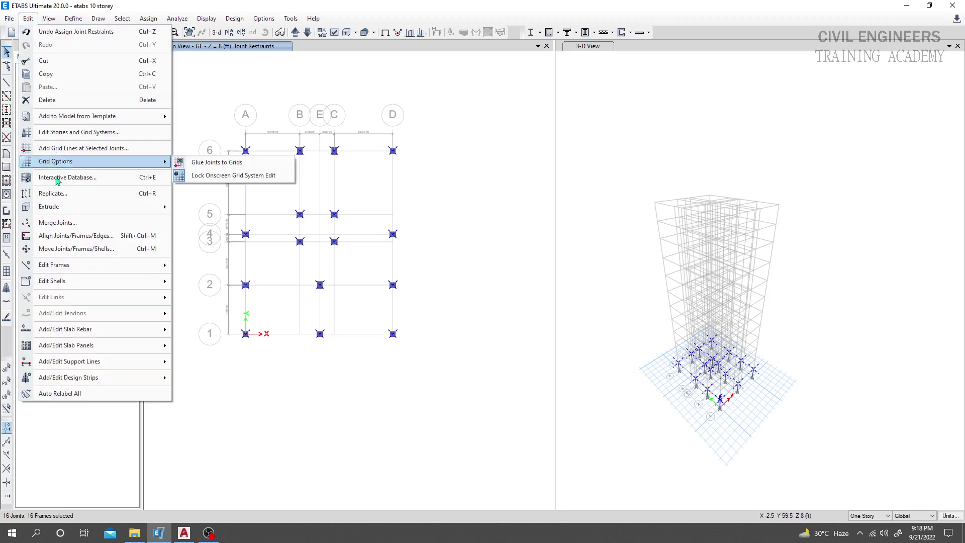
{"action": "left_click", "coordinate": [54, 193]}
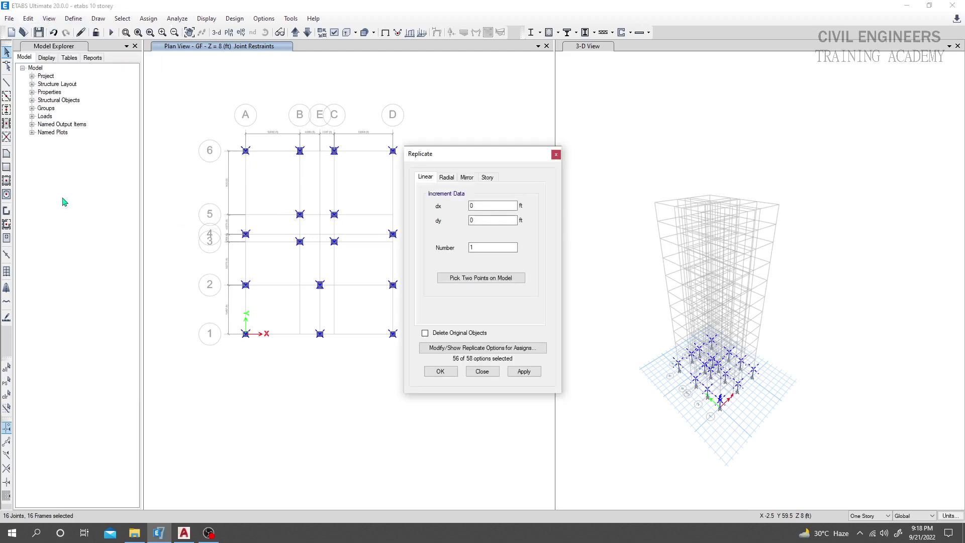
{"action": "left_click", "coordinate": [487, 178]}
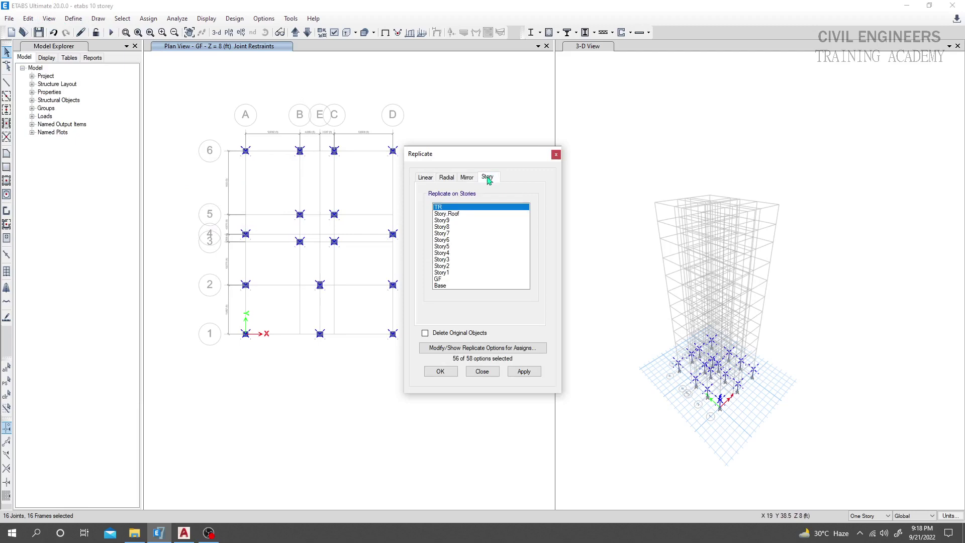
{"action": "left_click", "coordinate": [451, 272]}
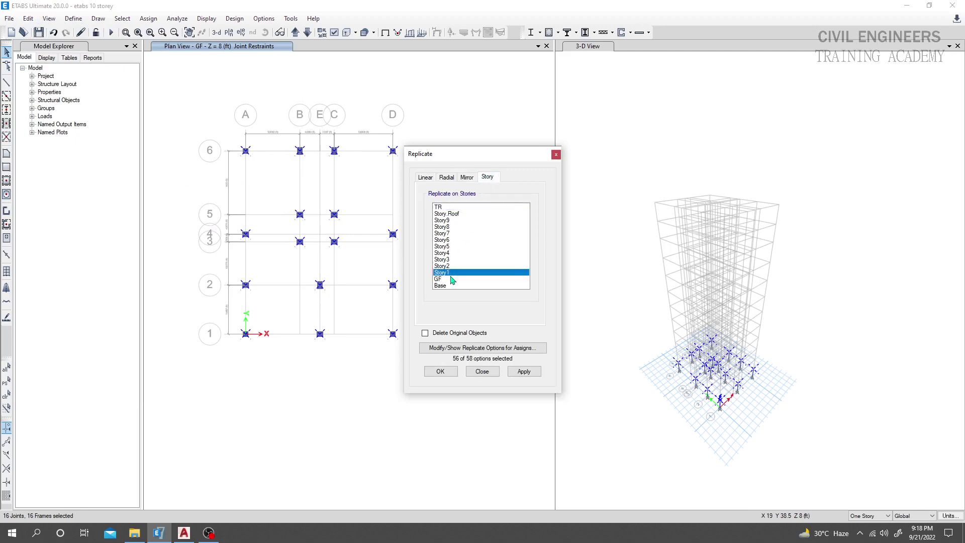
{"action": "left_click", "coordinate": [522, 375]}
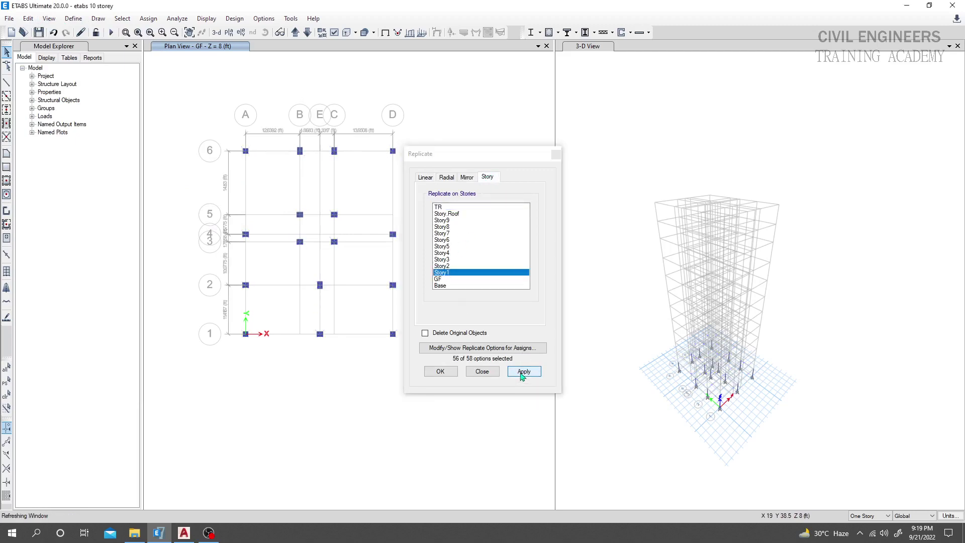
{"action": "left_click", "coordinate": [485, 375]}
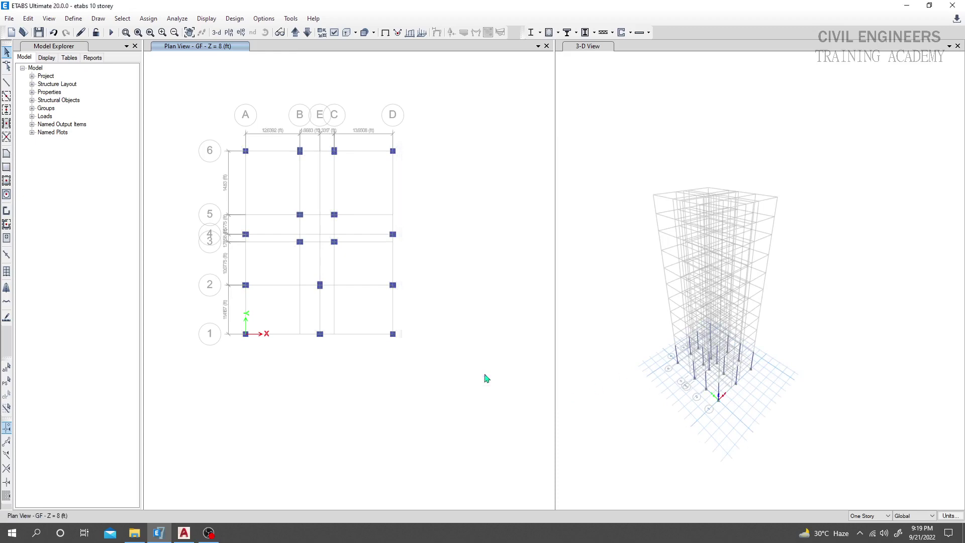
Step: Examine the replicated columns and their bases in the 3-D view and the column layout on the GF plan
{"action": "scroll", "coordinate": [714, 351], "scroll_direction": "up", "scroll_amount": 4}
{"action": "scroll", "coordinate": [714, 350], "scroll_direction": "up", "scroll_amount": 6}
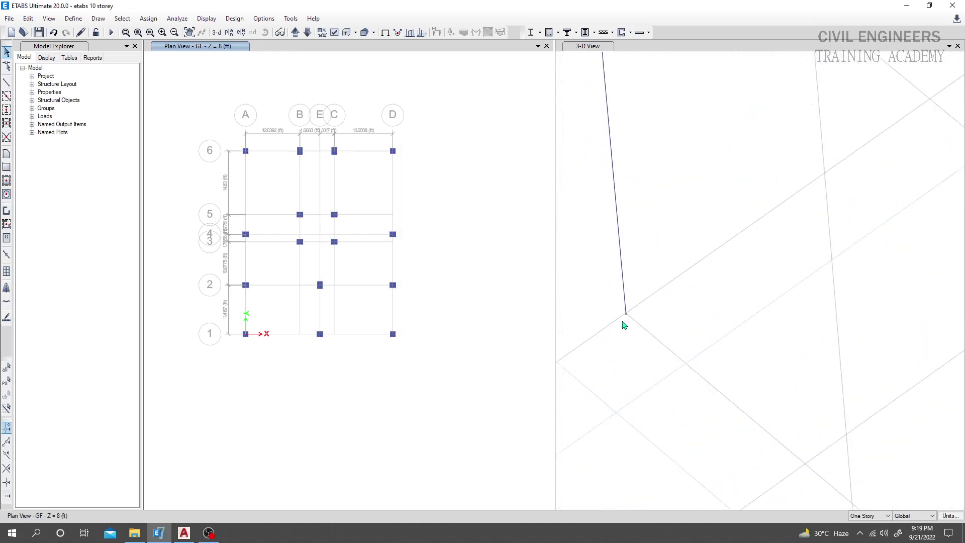
{"action": "scroll", "coordinate": [625, 325], "scroll_direction": "down", "scroll_amount": 10}
{"action": "scroll", "coordinate": [639, 362], "scroll_direction": "up", "scroll_amount": 6}
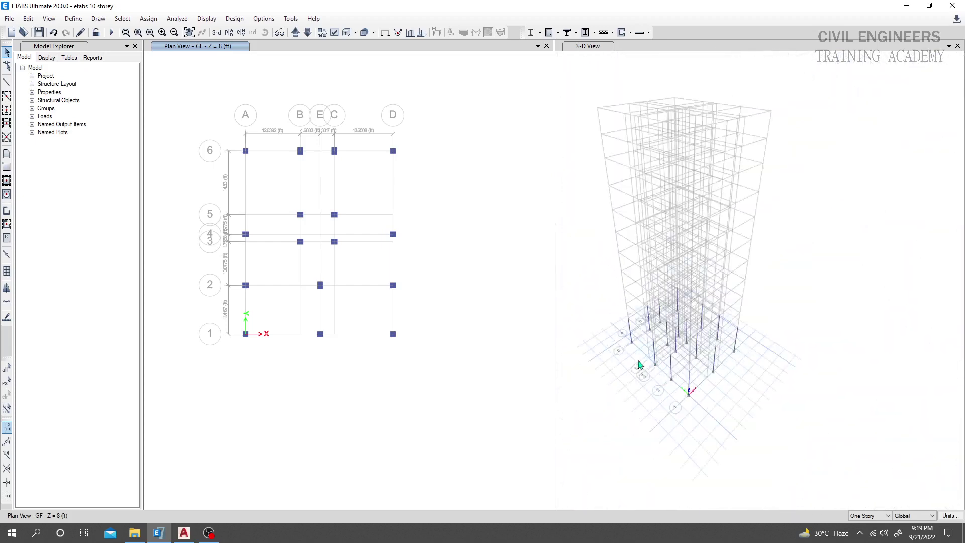
{"action": "scroll", "coordinate": [447, 297], "scroll_direction": "down", "scroll_amount": 3}
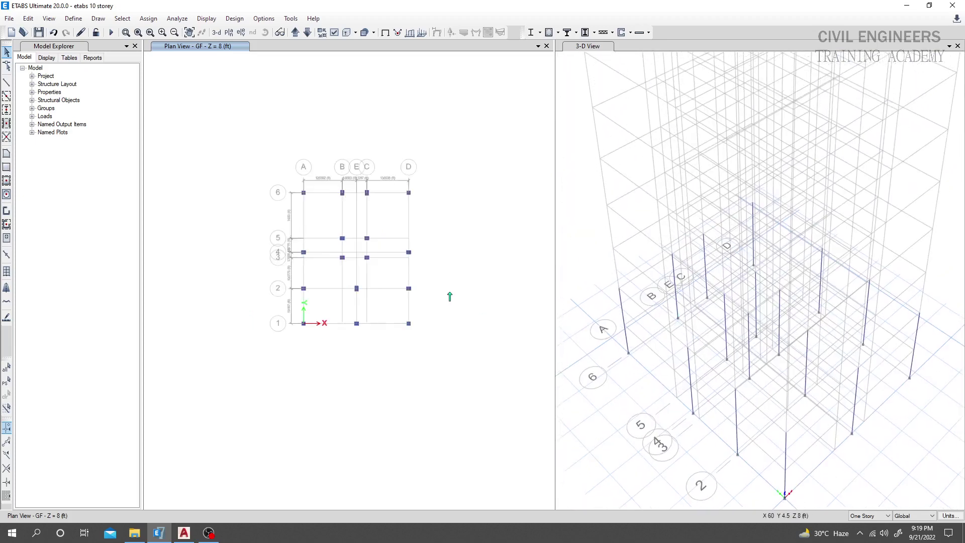
{"action": "scroll", "coordinate": [453, 309], "scroll_direction": "up", "scroll_amount": 3}
{"action": "middle_click_drag", "start_coordinate": [442, 312], "coordinate": [447, 312]}
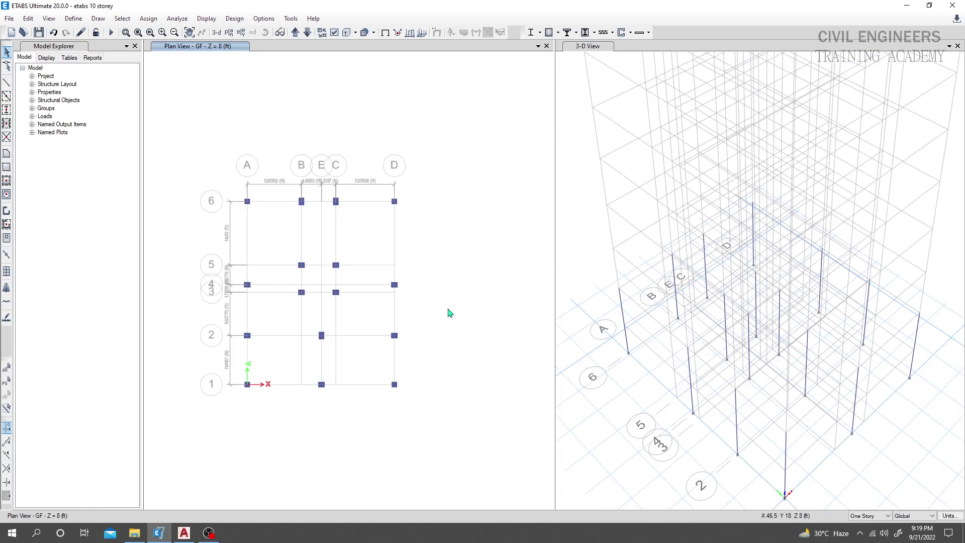